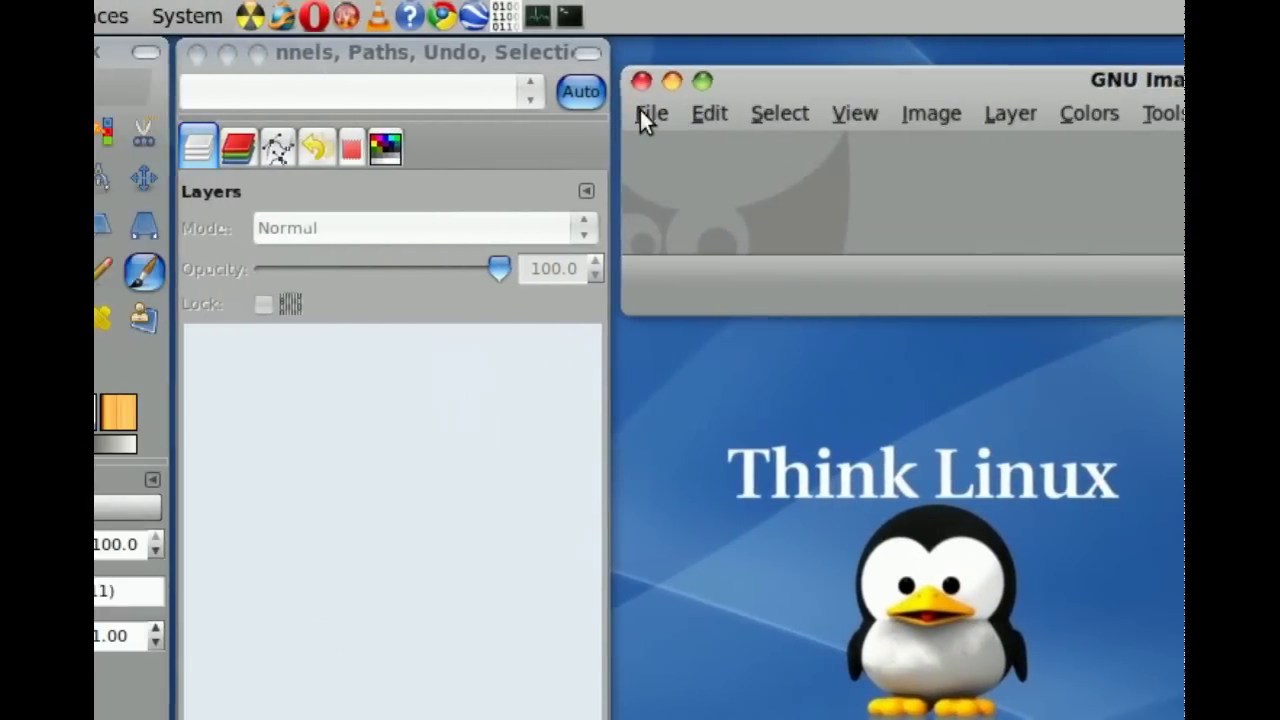
Open XgeousFlag.jpeg from the recently opened images.
click(598, 114)
mouse_move(617, 306)
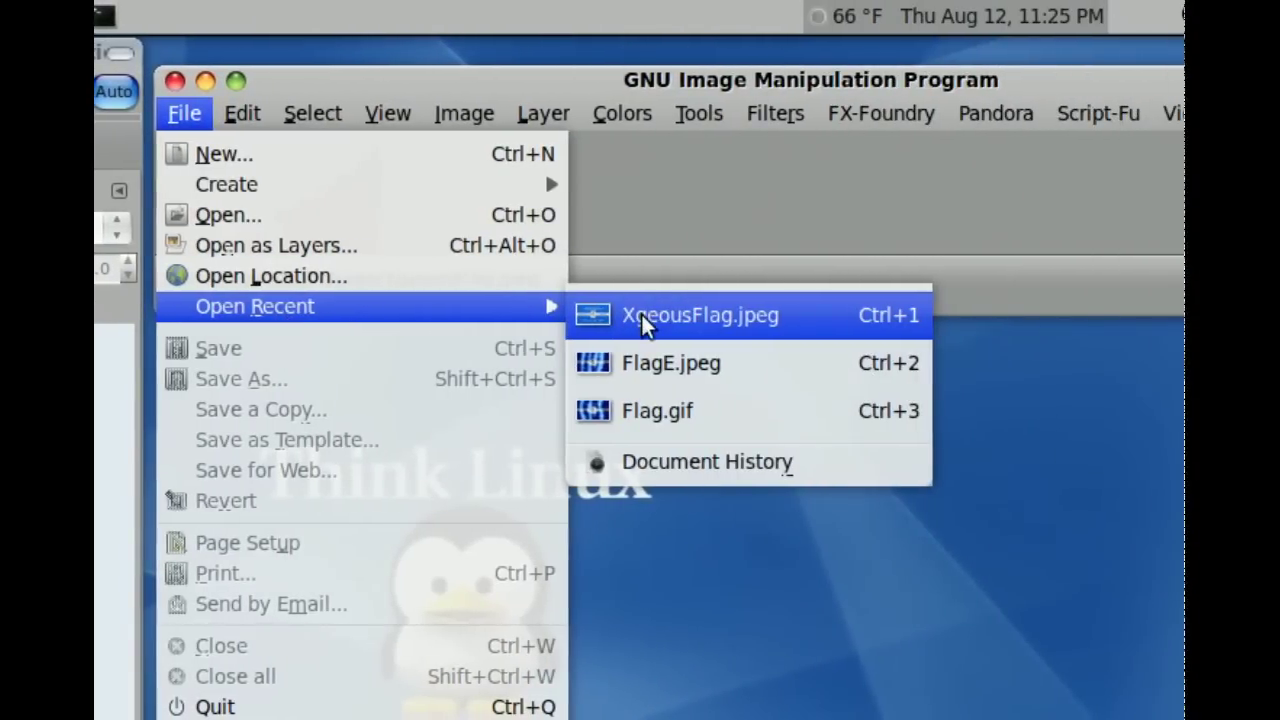
click(641, 314)
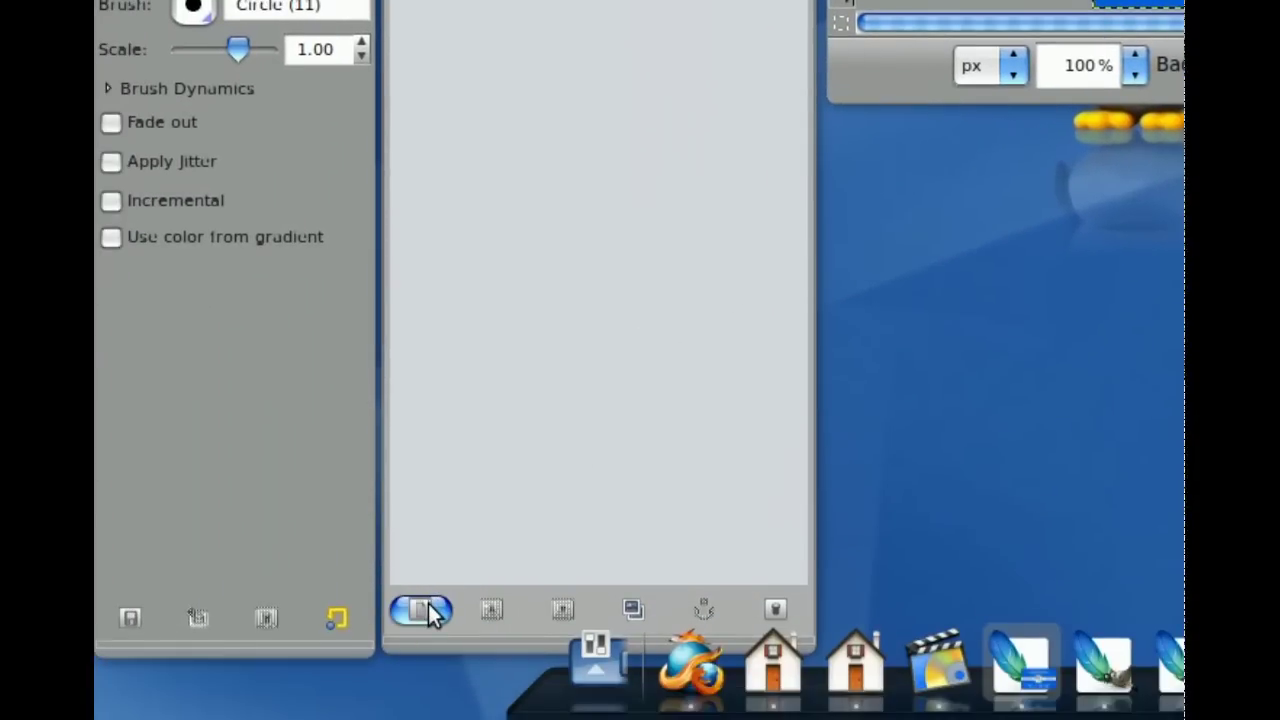
Add a white-filled 500×300 layer named New Layer above Background.
click(428, 610)
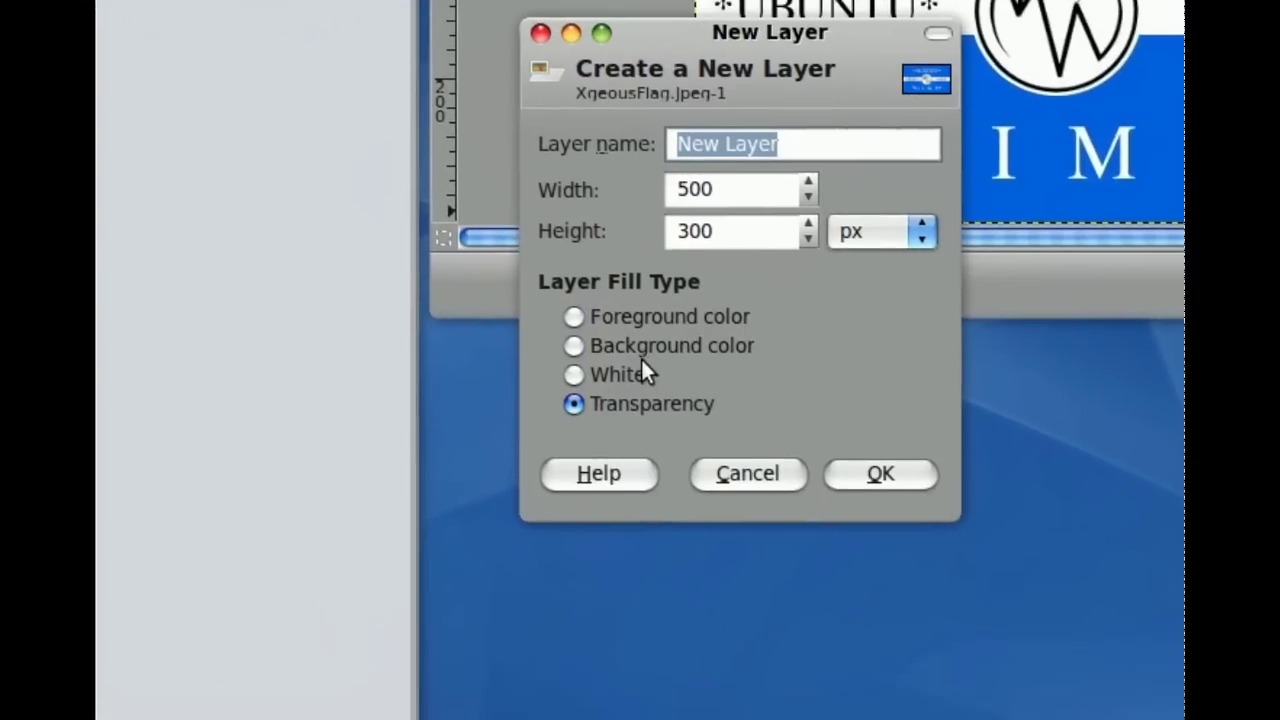
click(546, 480)
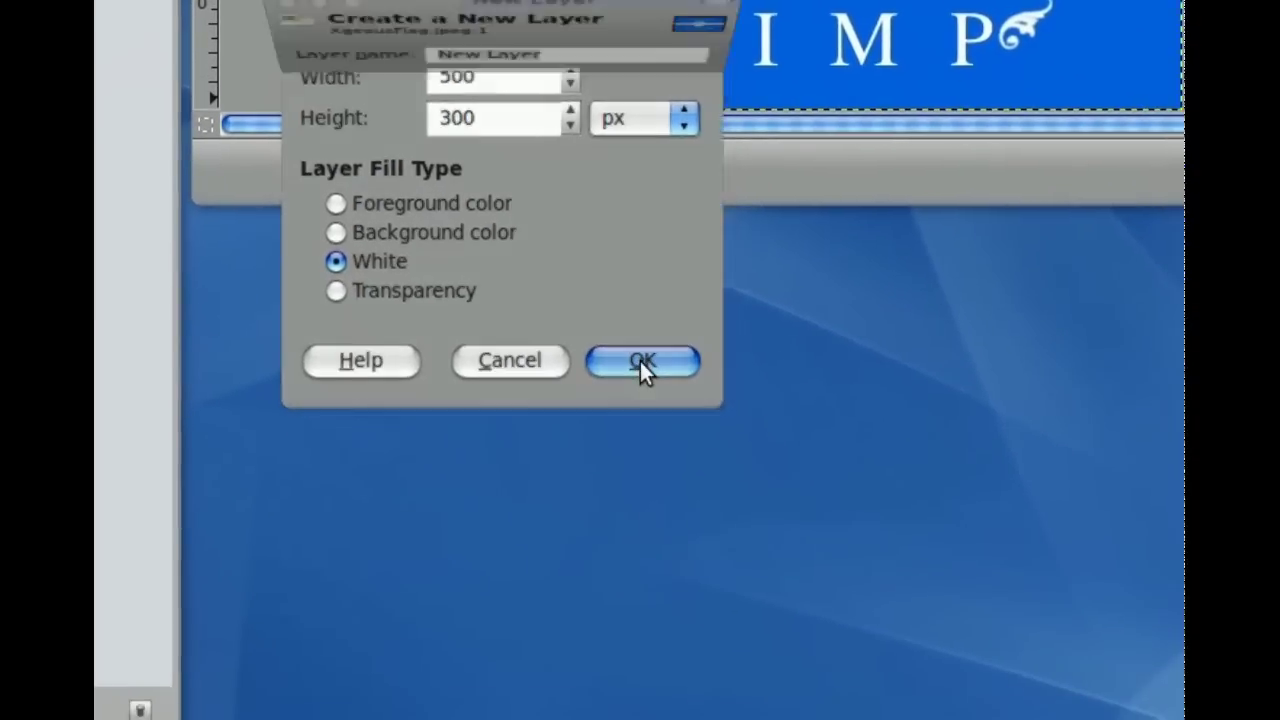
click(770, 552)
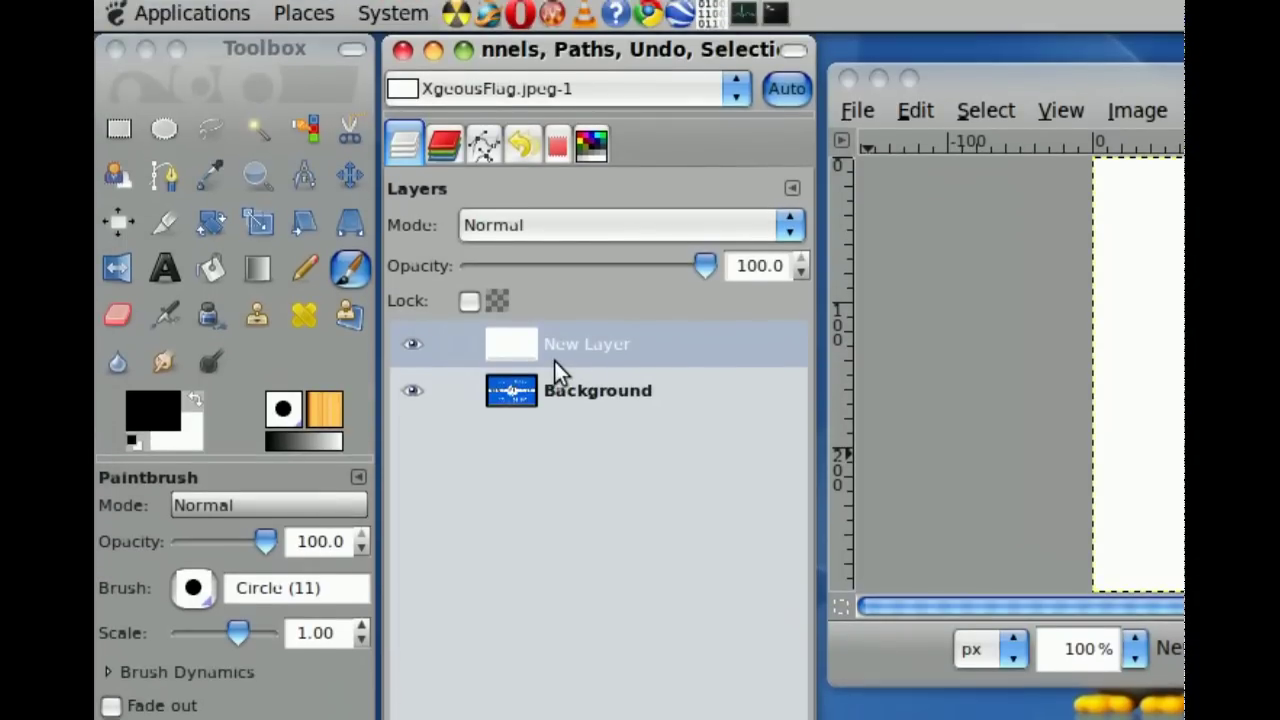
Select the Paintbrush with scale 3.00 and make the image window taller.
click(341, 278)
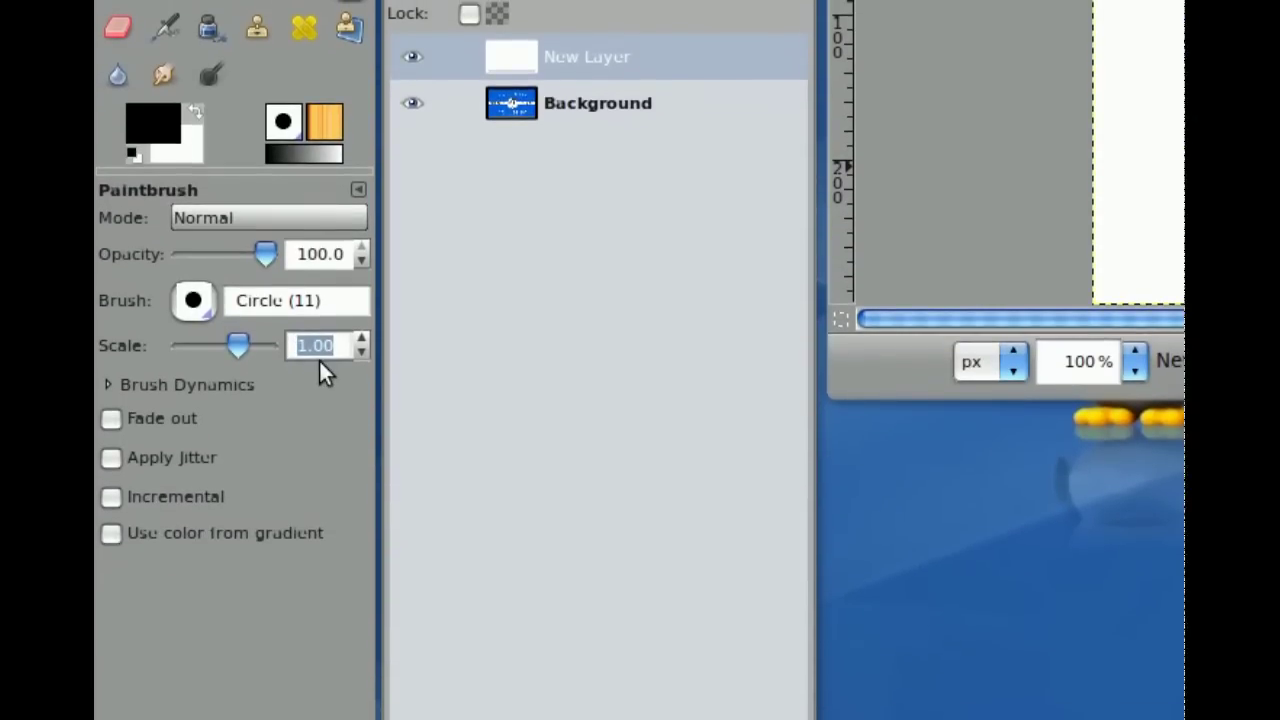
text(3)
key(Return)
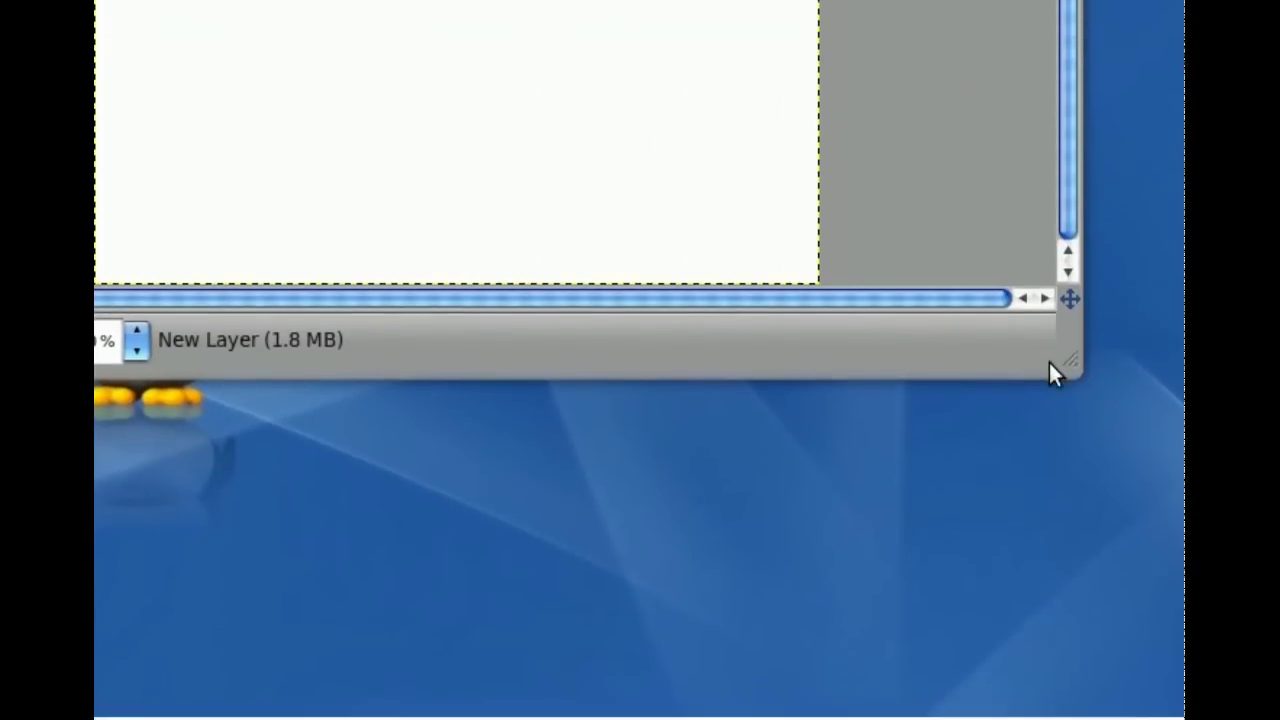
drag(1046, 360, 1046, 347)
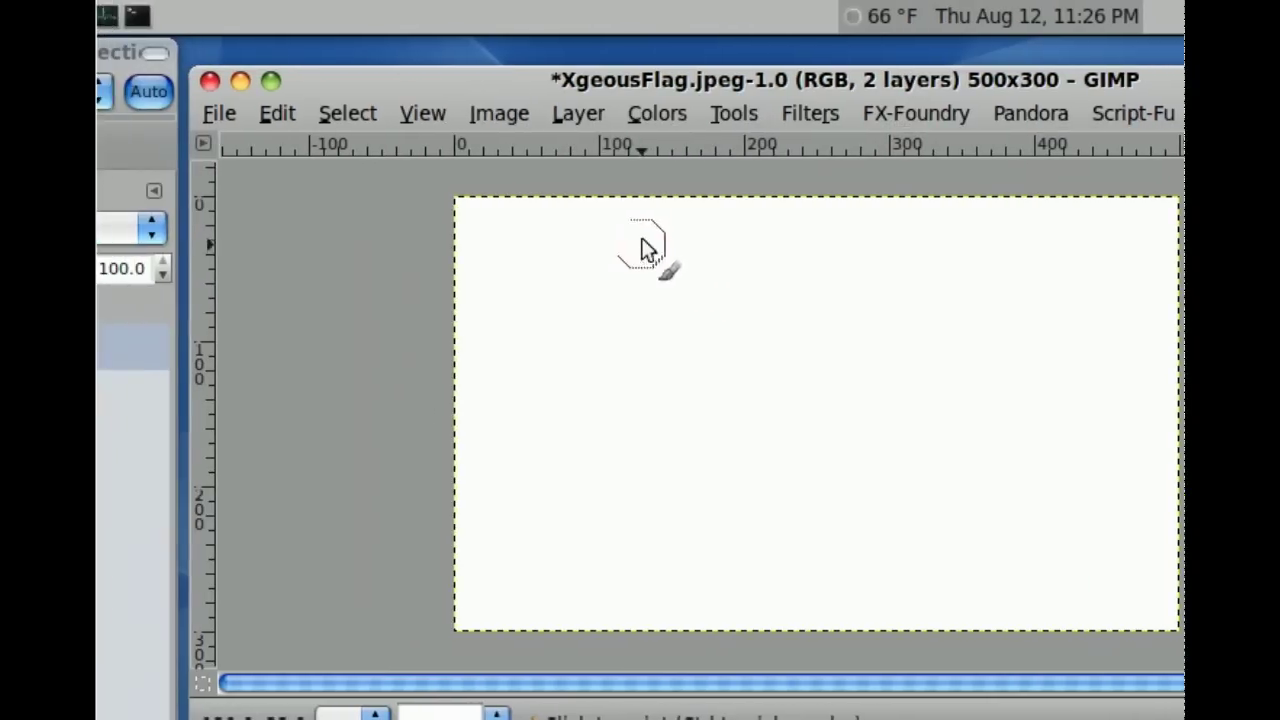
Paint thick wavy black vertical stripes with a black oval between the middle stripes.
drag(642, 205, 636, 627)
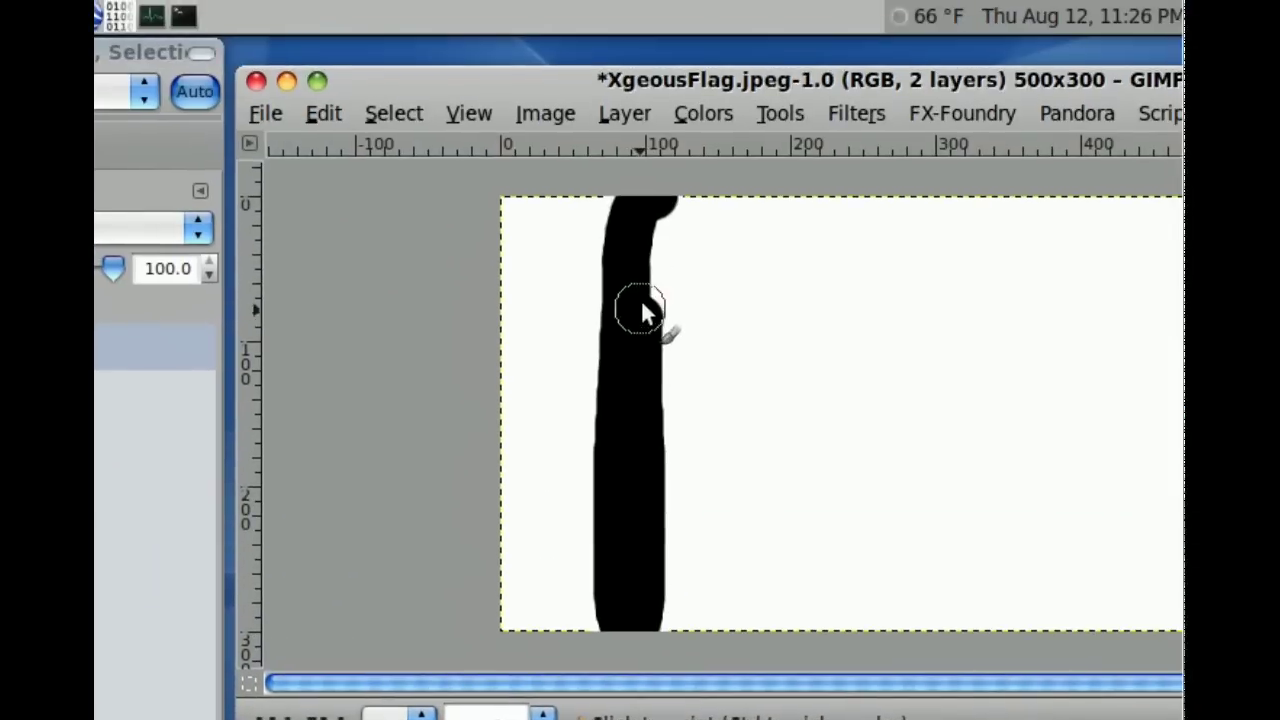
mouse_move(640, 309)
mouse_down()
mouse_move(650, 213)
mouse_move(652, 632)
mouse_up()
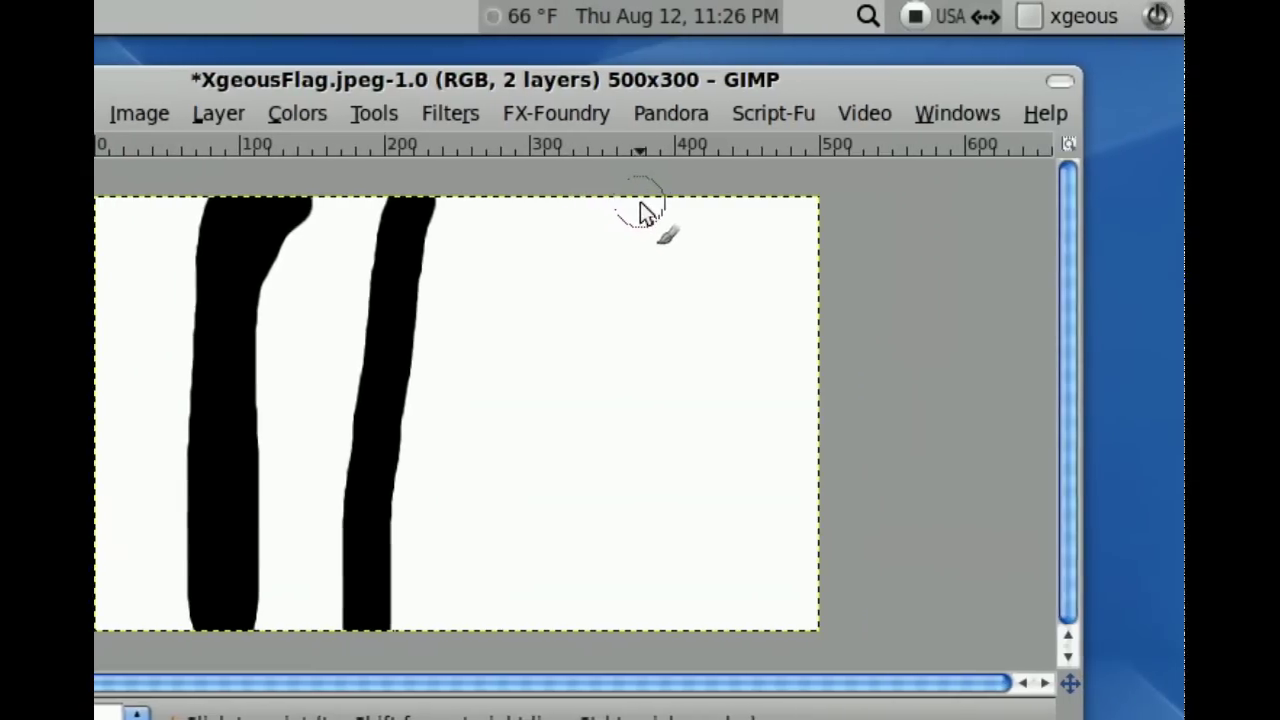
drag(643, 215, 641, 632)
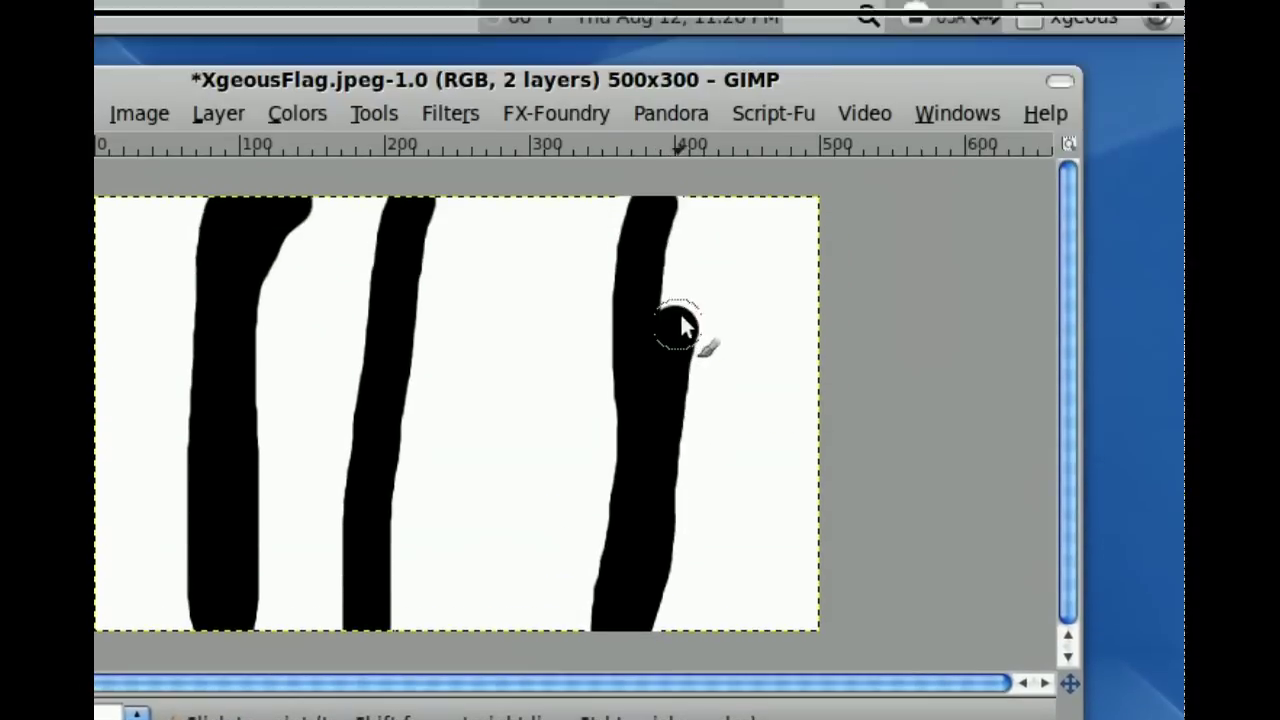
drag(680, 312, 683, 213)
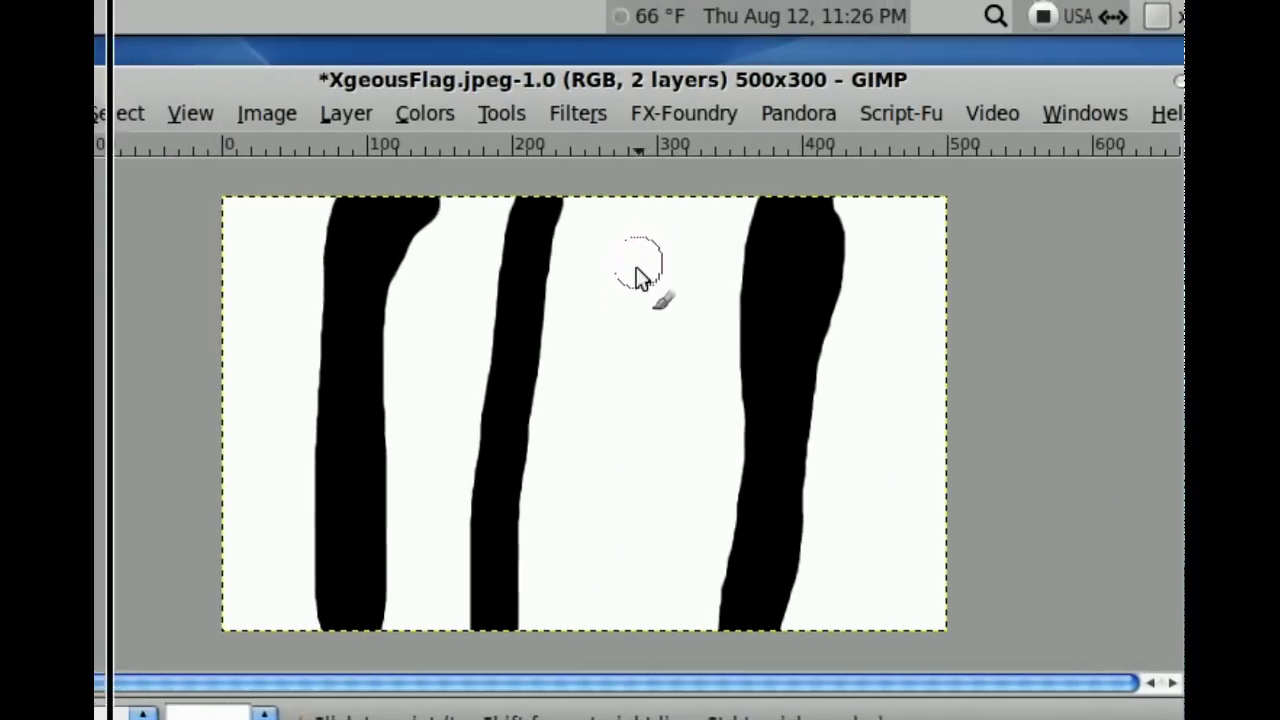
mouse_move(636, 270)
mouse_down()
mouse_move(643, 390)
mouse_move(617, 492)
mouse_move(600, 300)
mouse_up()
drag(660, 210, 641, 372)
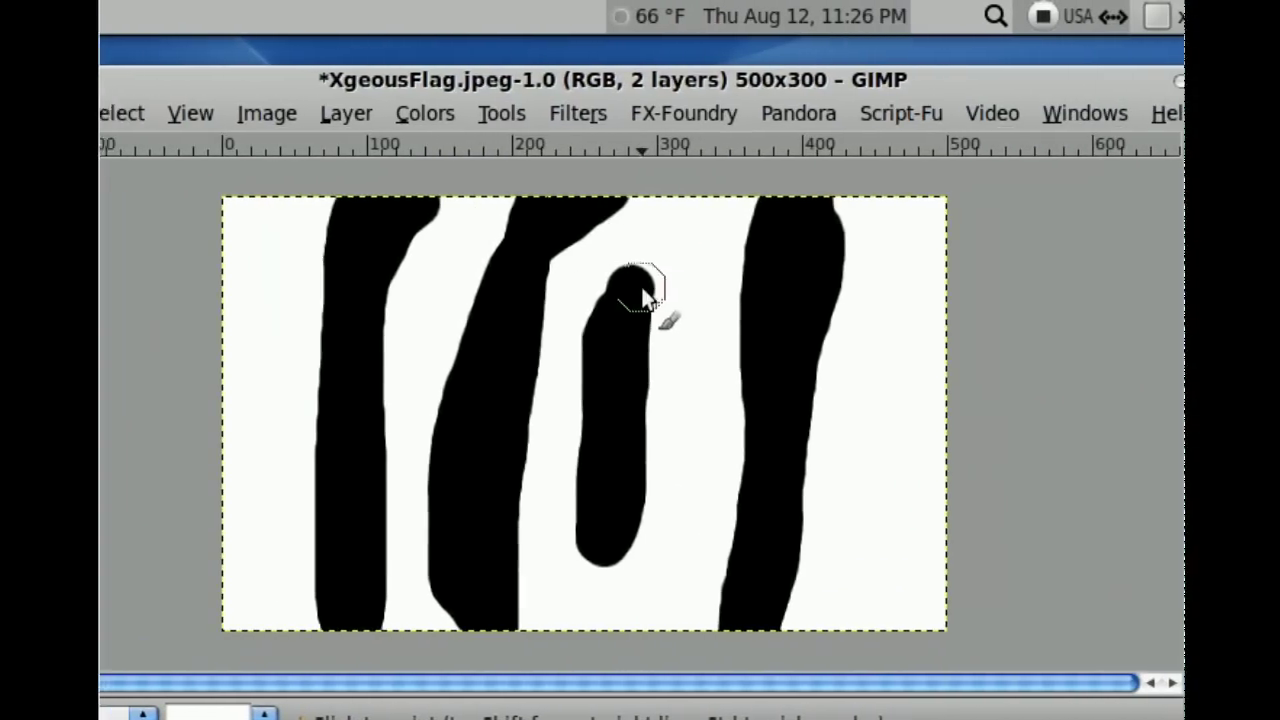
drag(640, 290, 645, 372)
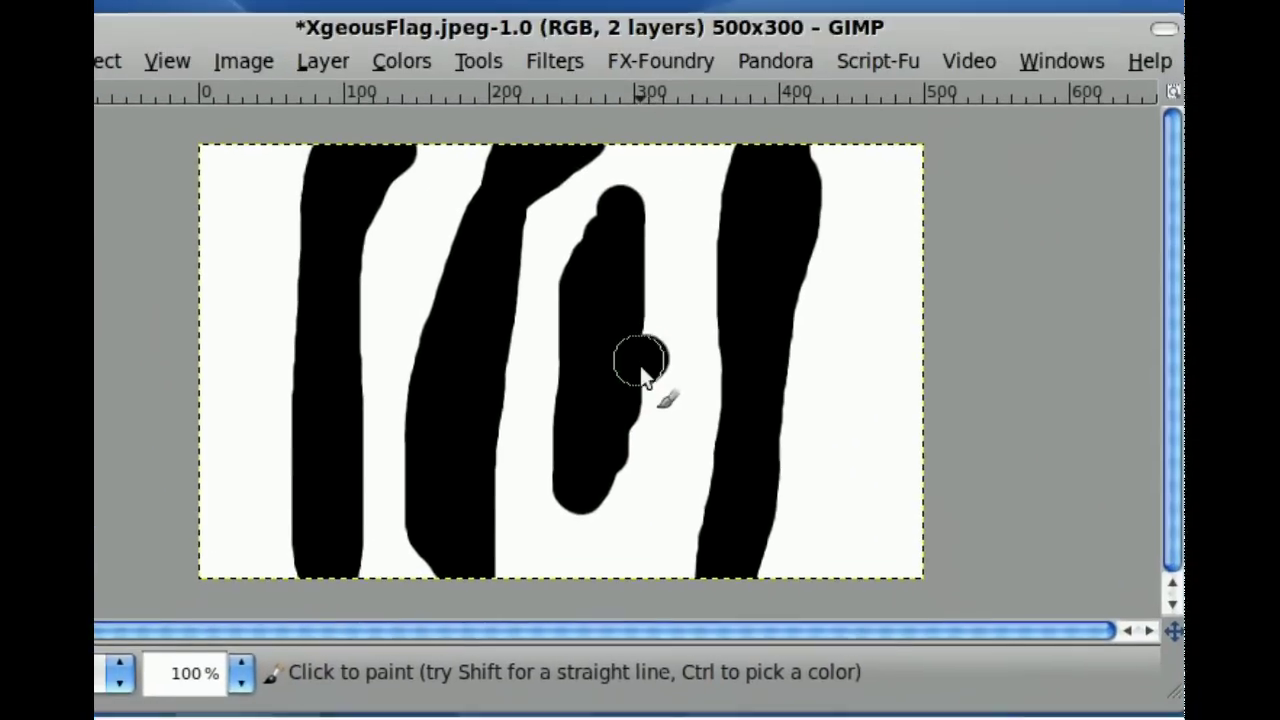
drag(684, 264, 683, 308)
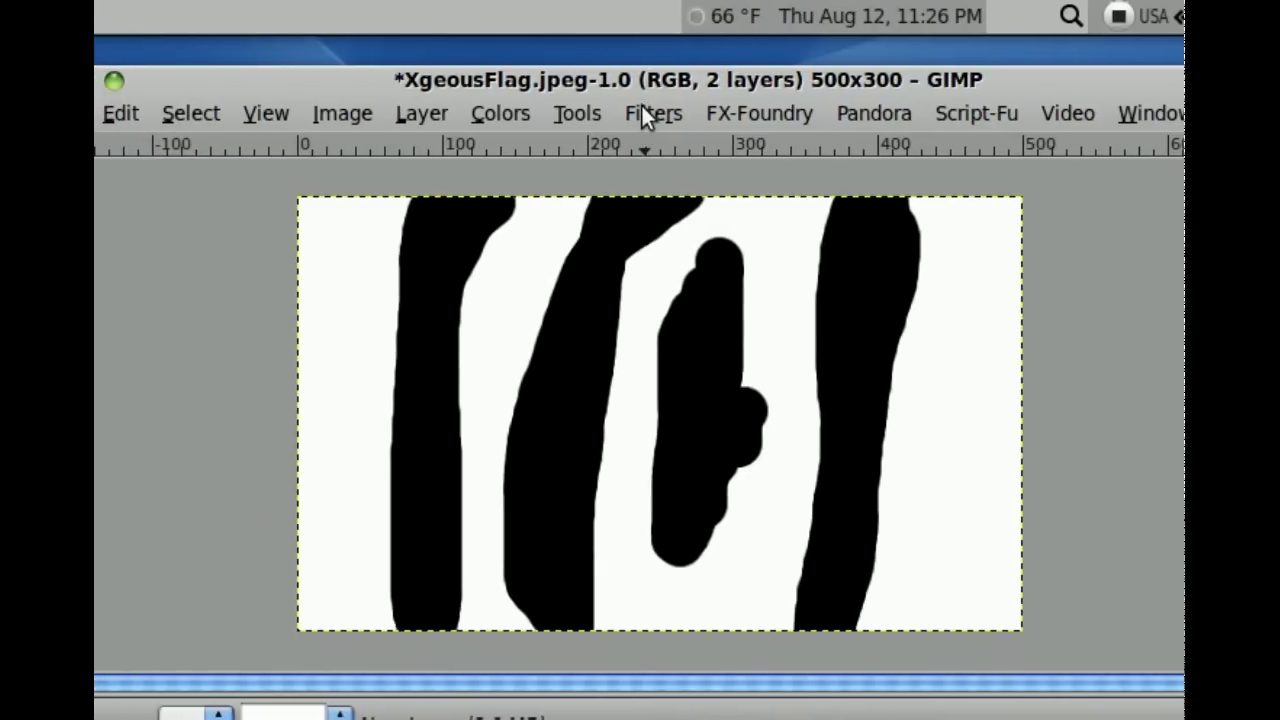
Apply a Gaussian Blur of 50 px, linked both ways, to the striped layer.
click(645, 113)
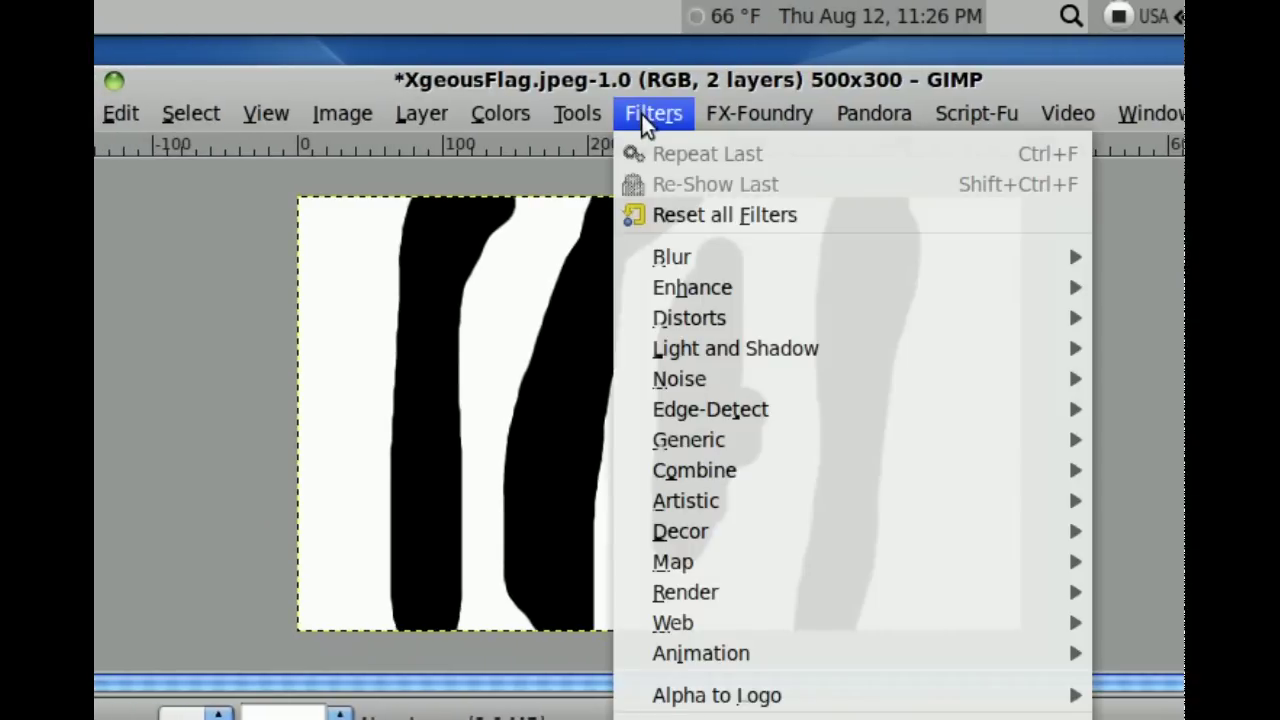
mouse_move(795, 257)
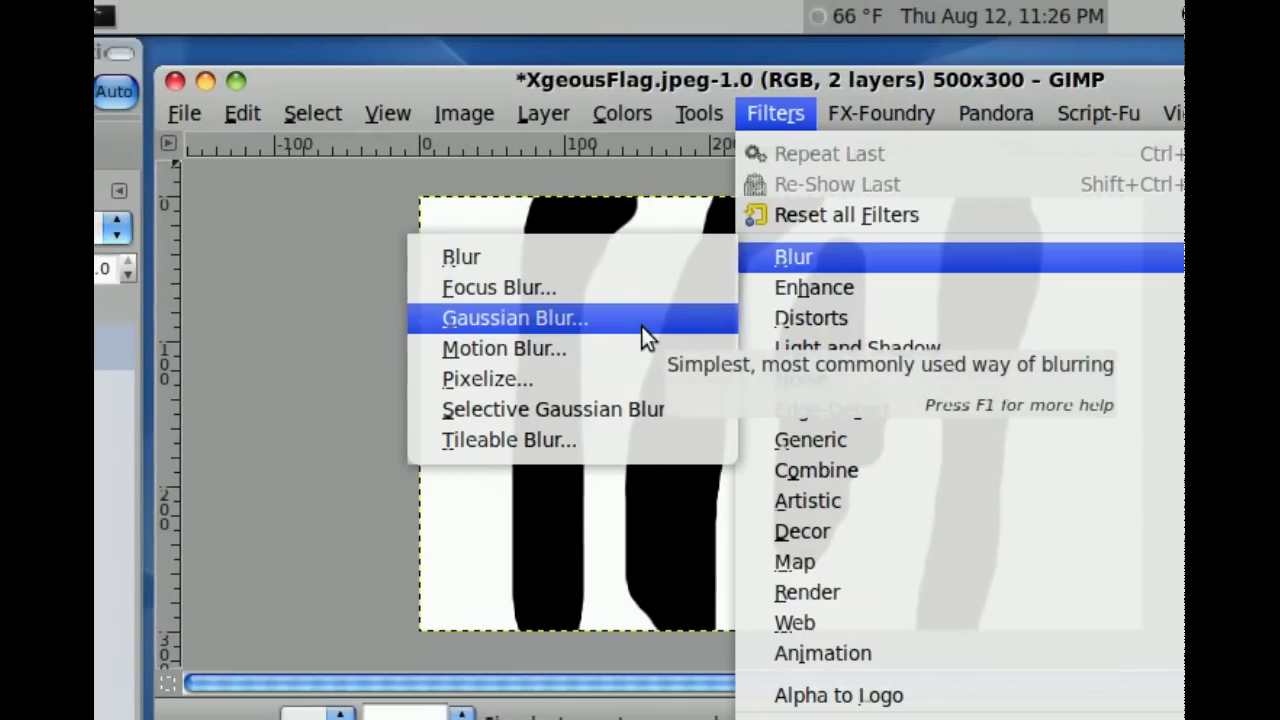
click(641, 326)
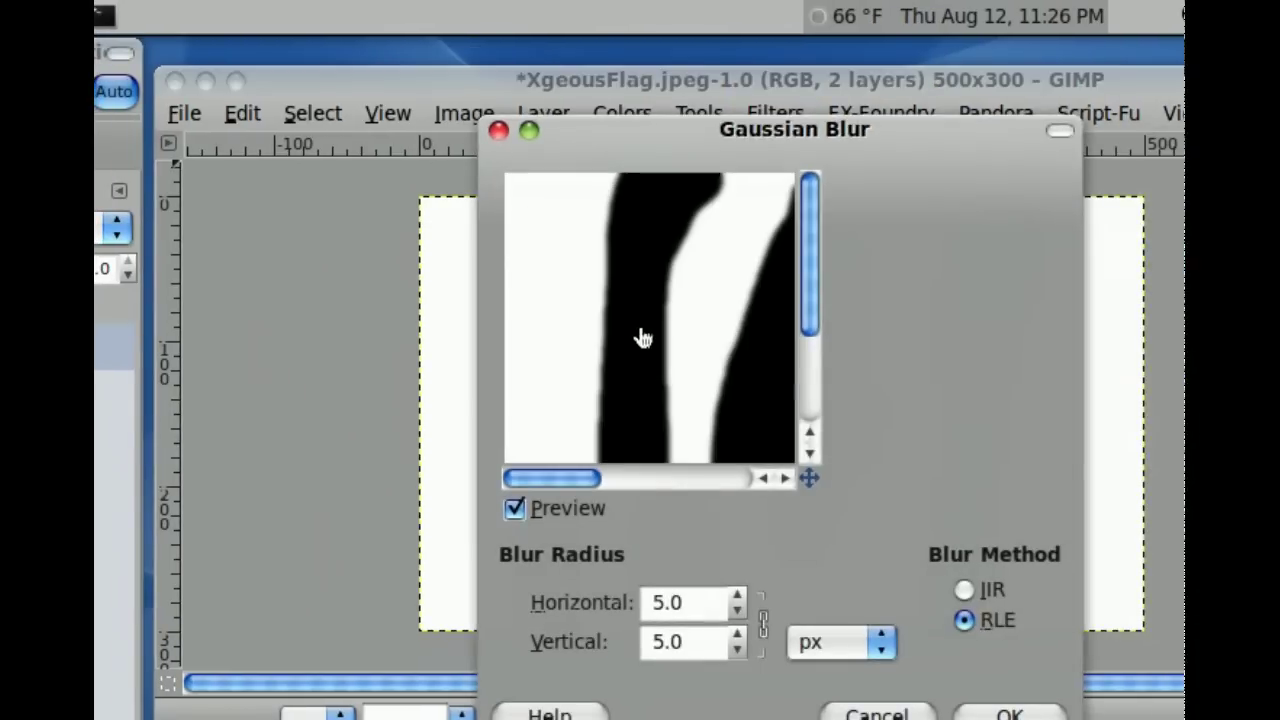
double_click(603, 337)
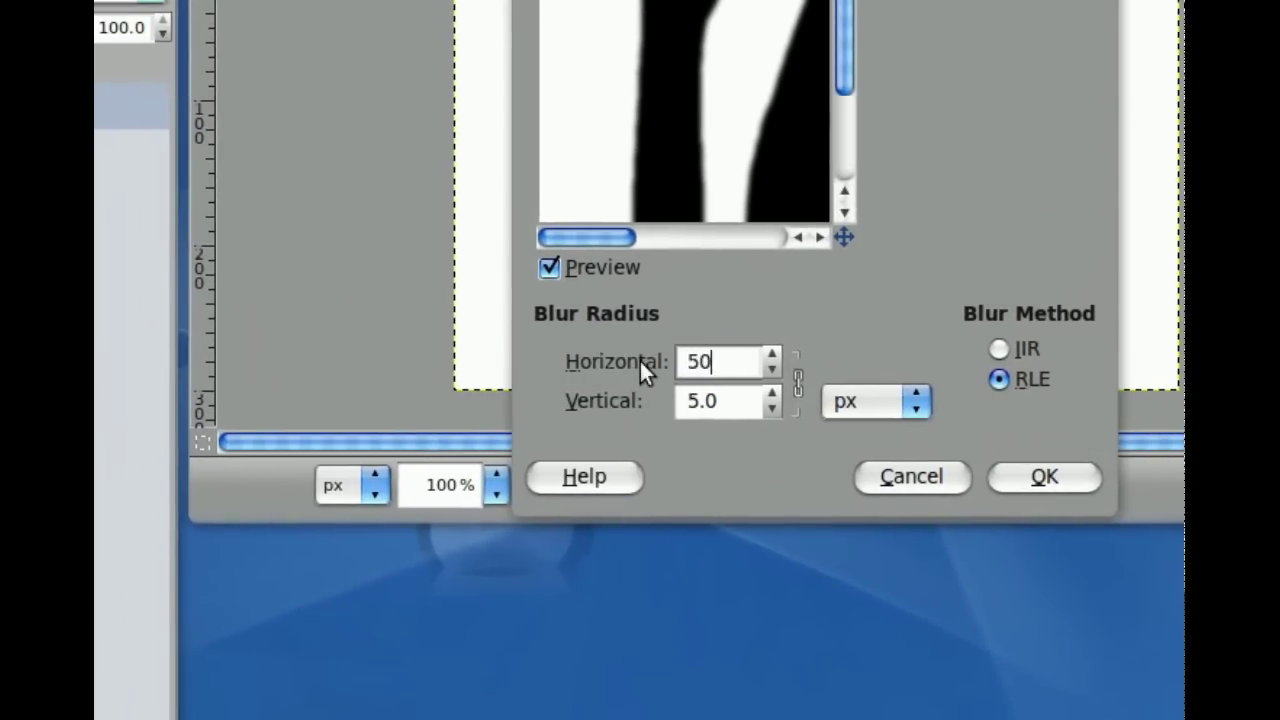
key(Return)
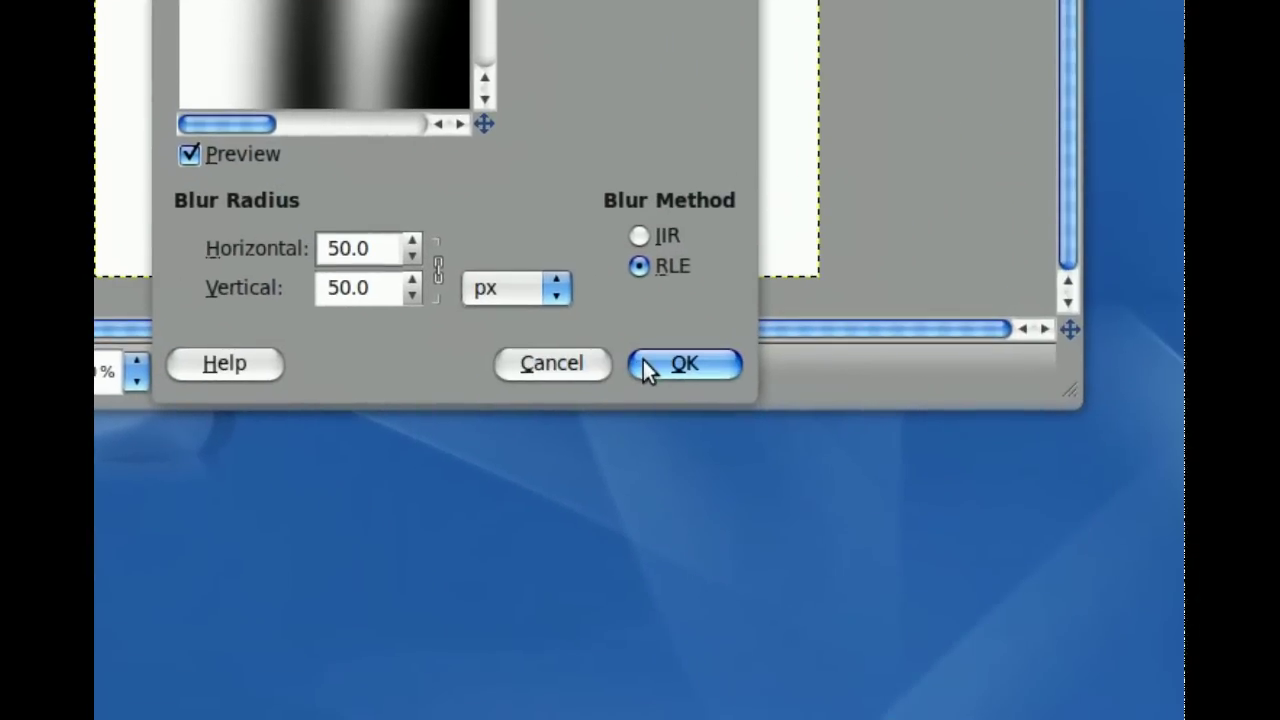
click(646, 368)
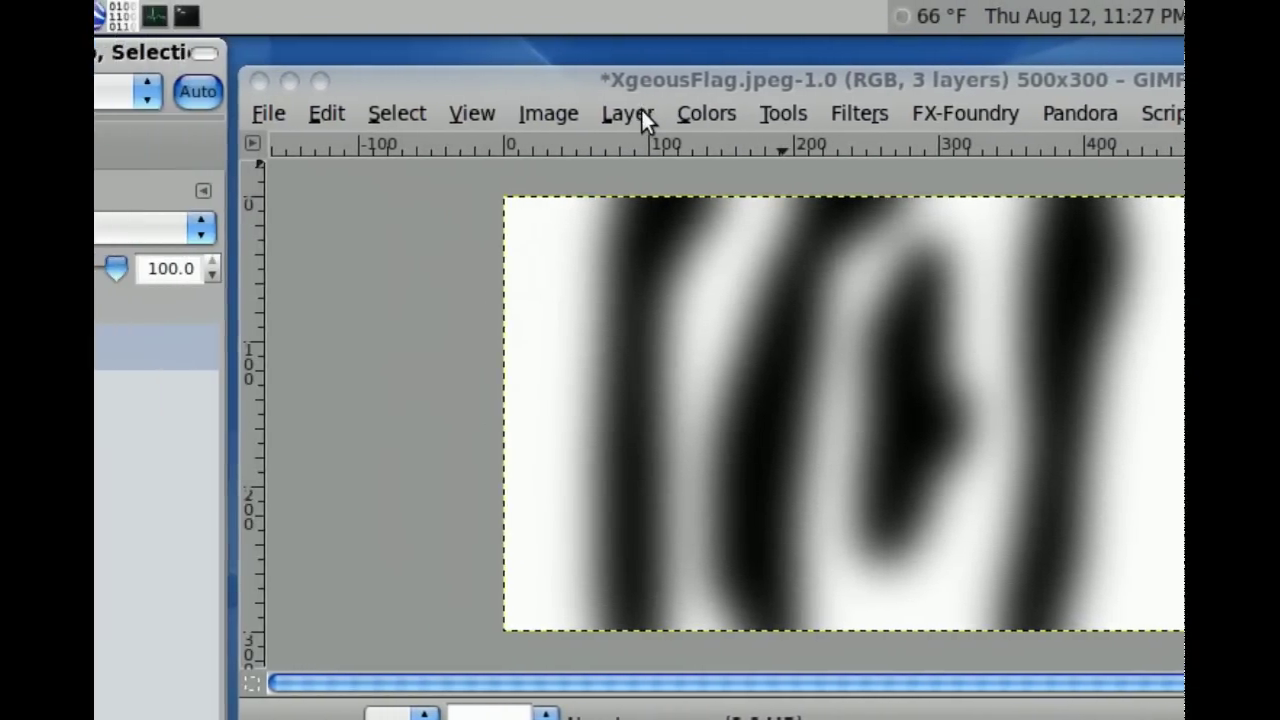
Offset the top blurred layer by X 20 px, Y 0 with Wrap around.
click(641, 113)
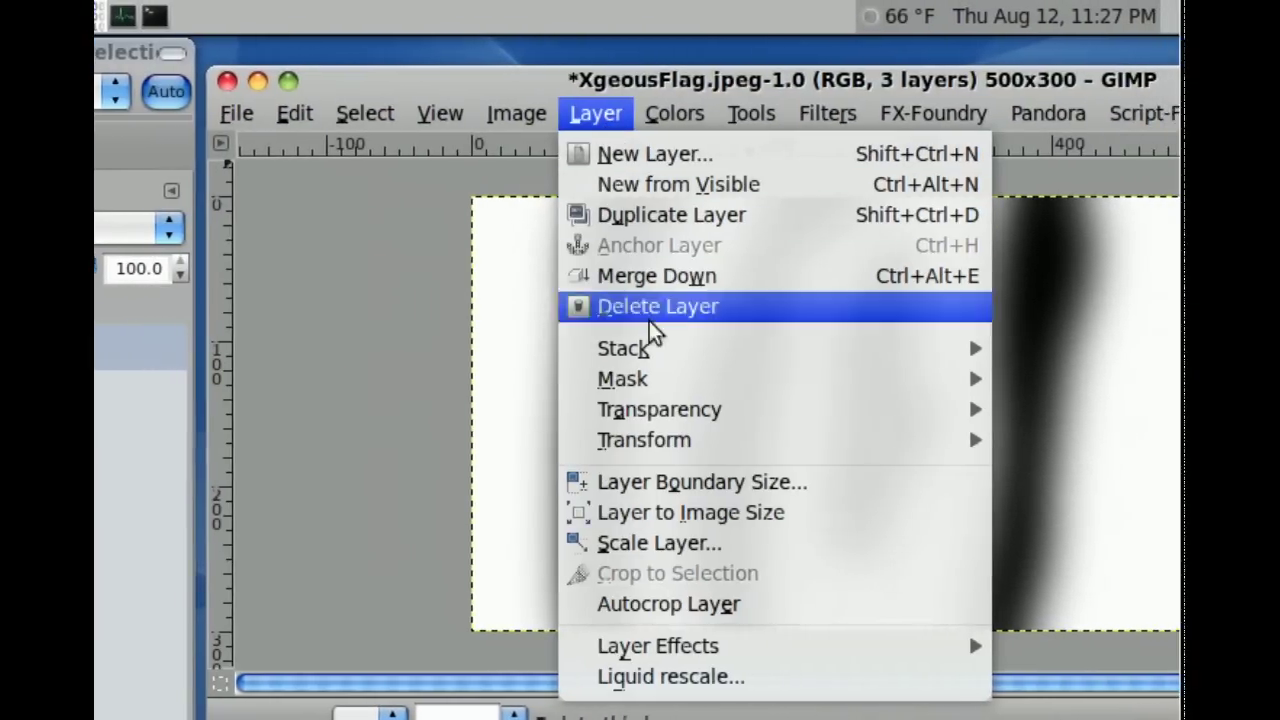
mouse_move(267, 149)
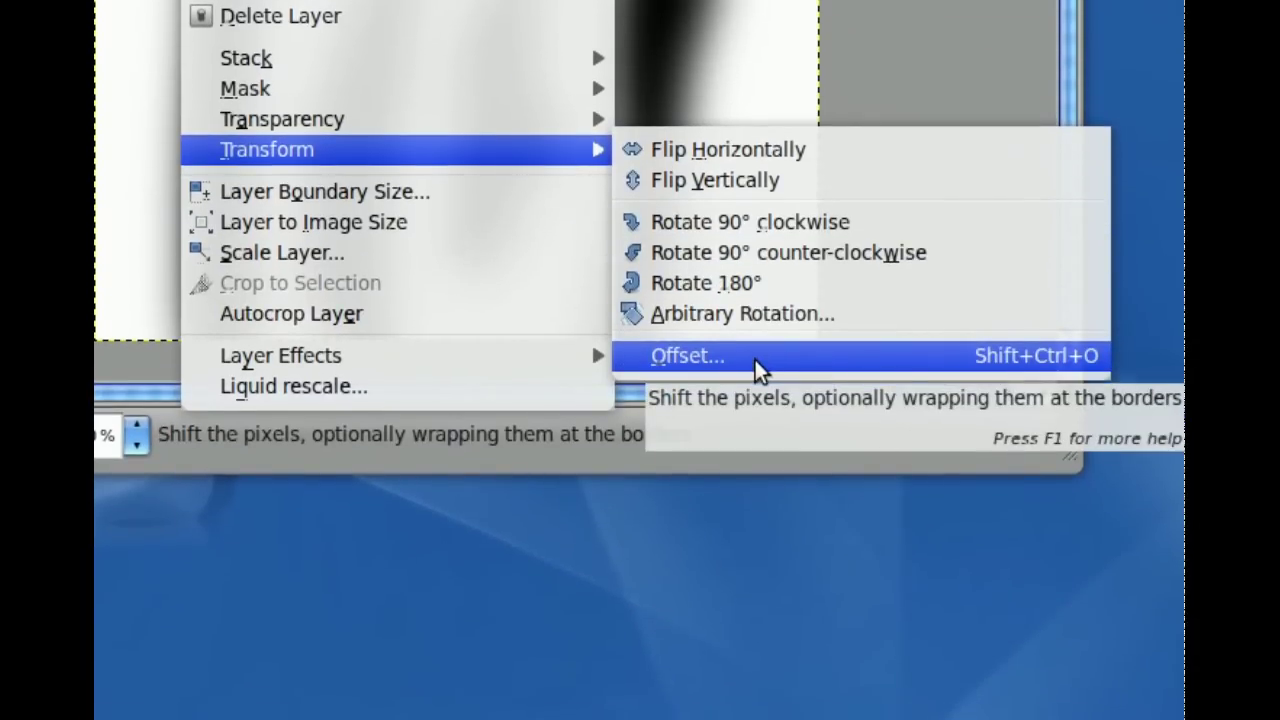
click(755, 360)
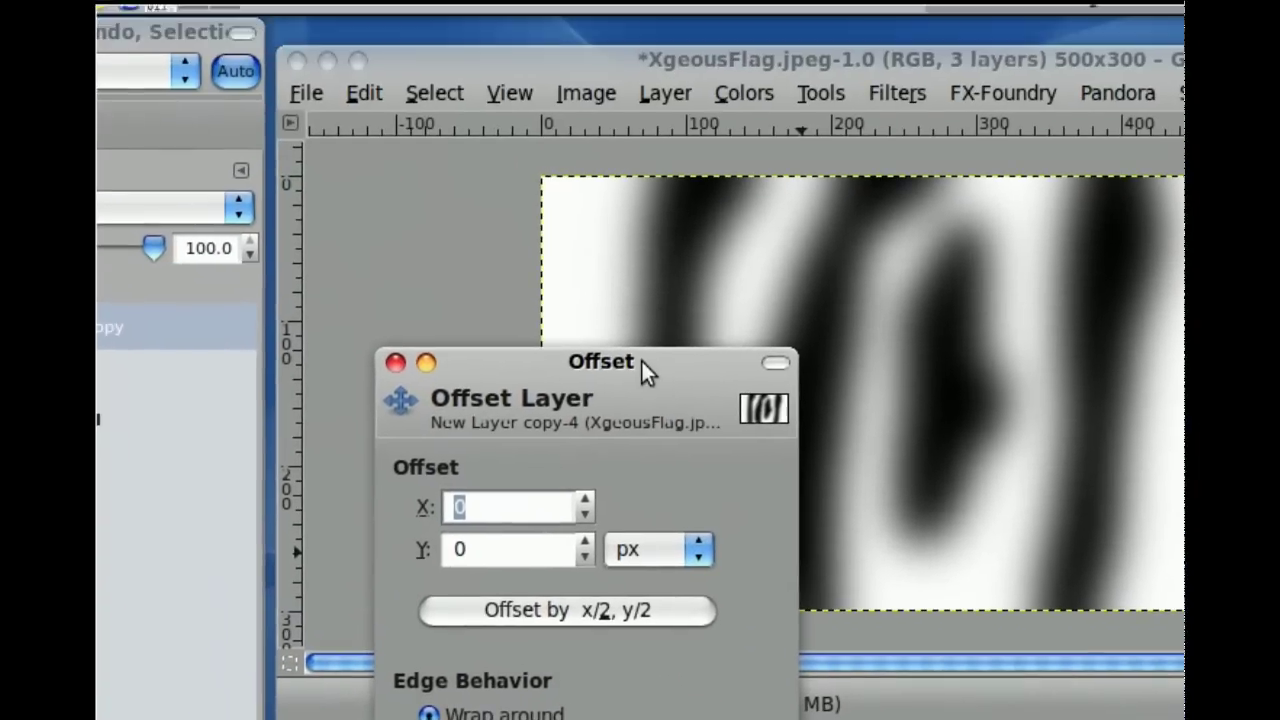
drag(646, 371, 662, 290)
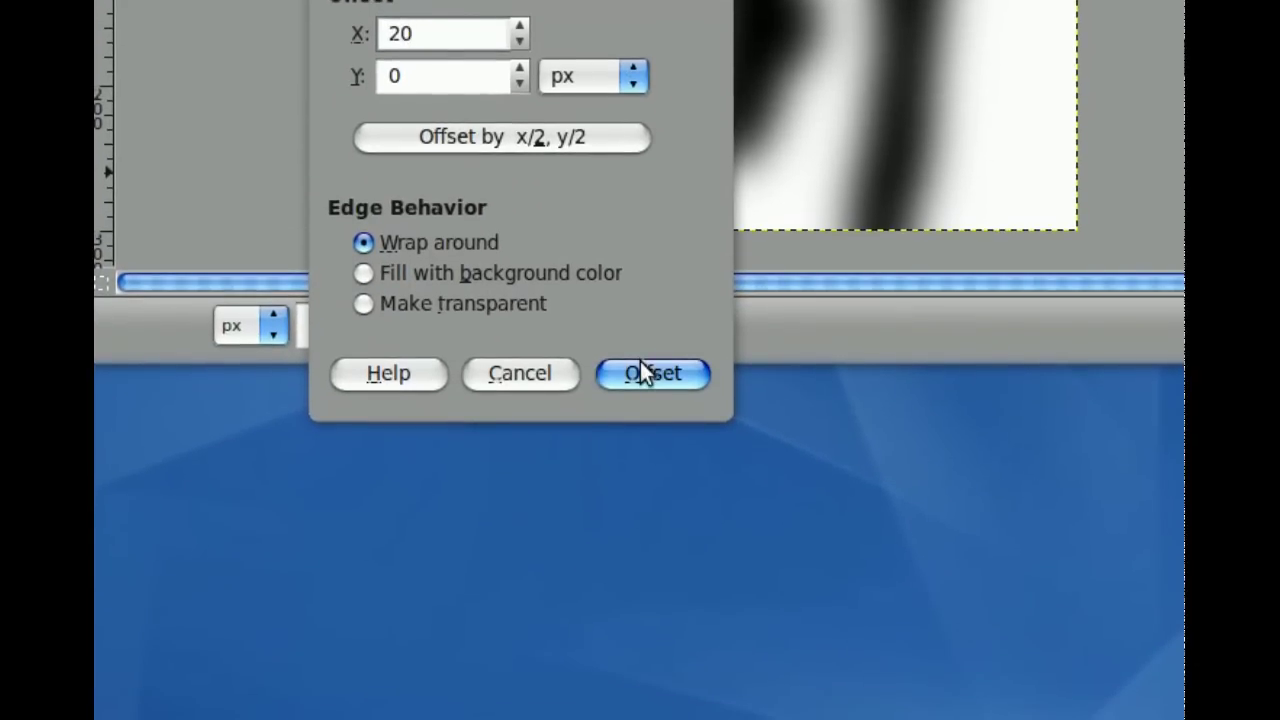
click(642, 372)
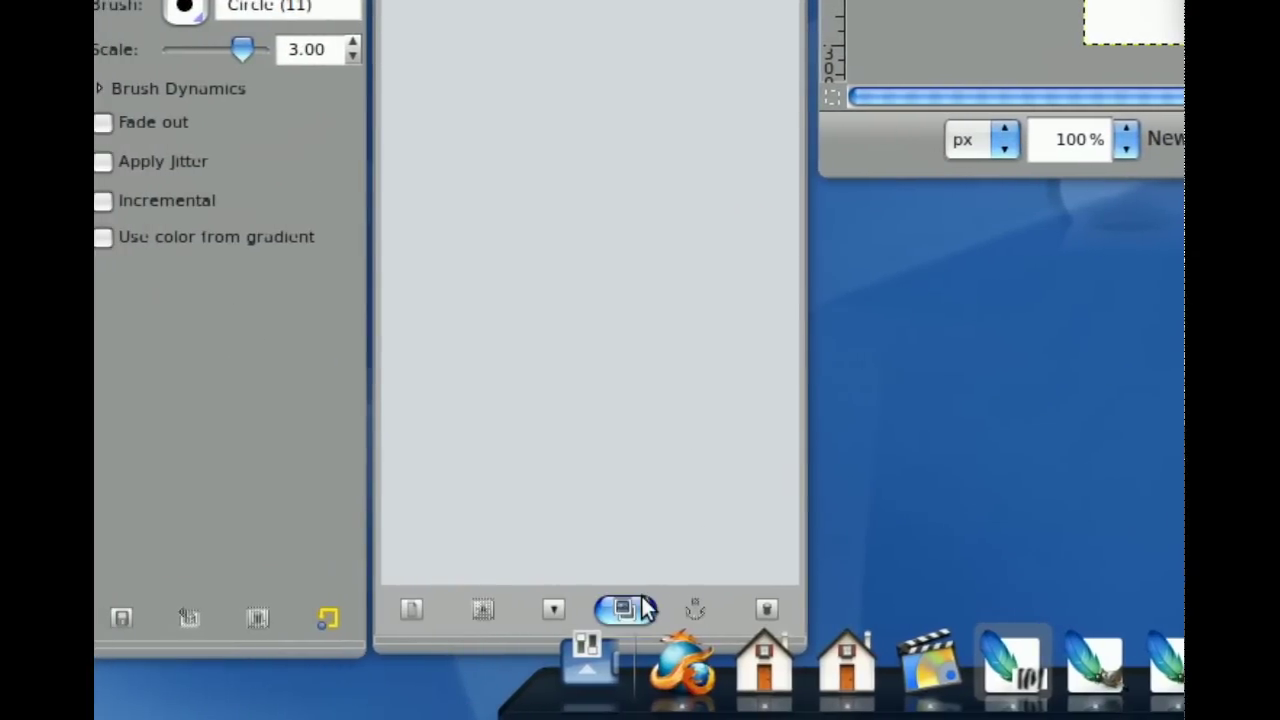
Duplicate the layer and offset New Layer copy#1 by 20 px with wrap-around.
click(643, 603)
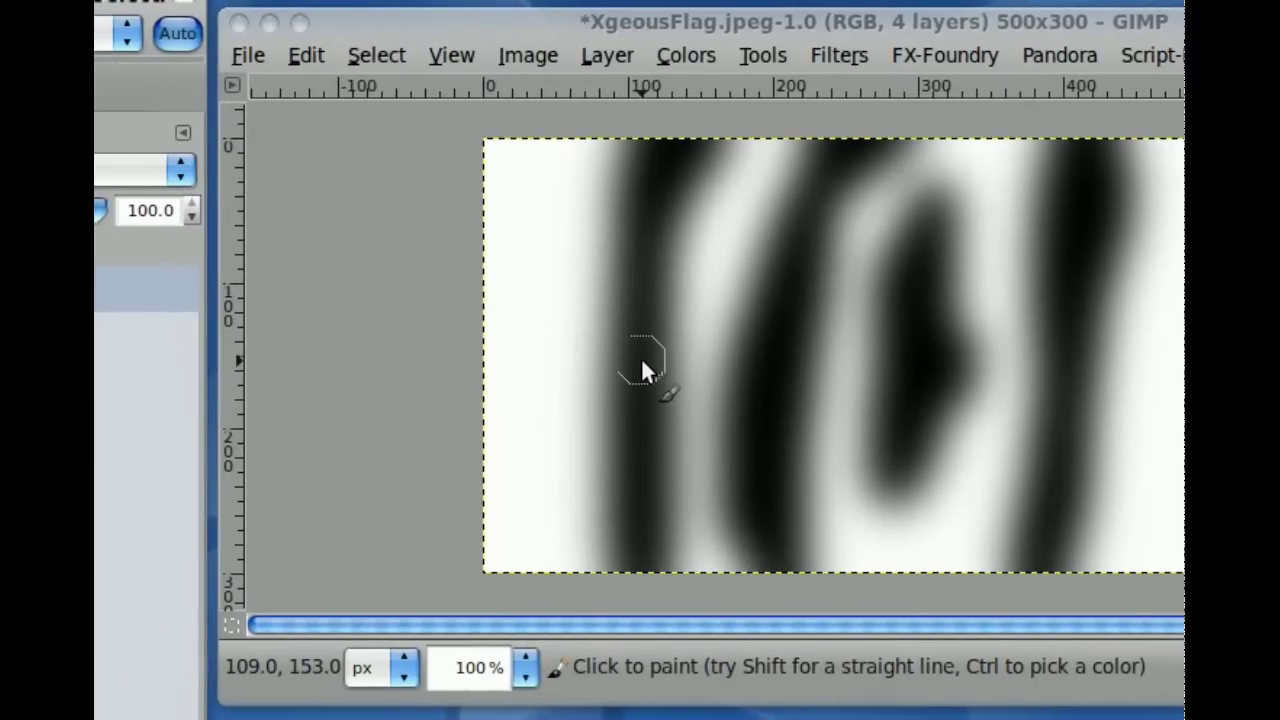
right_click(643, 366)
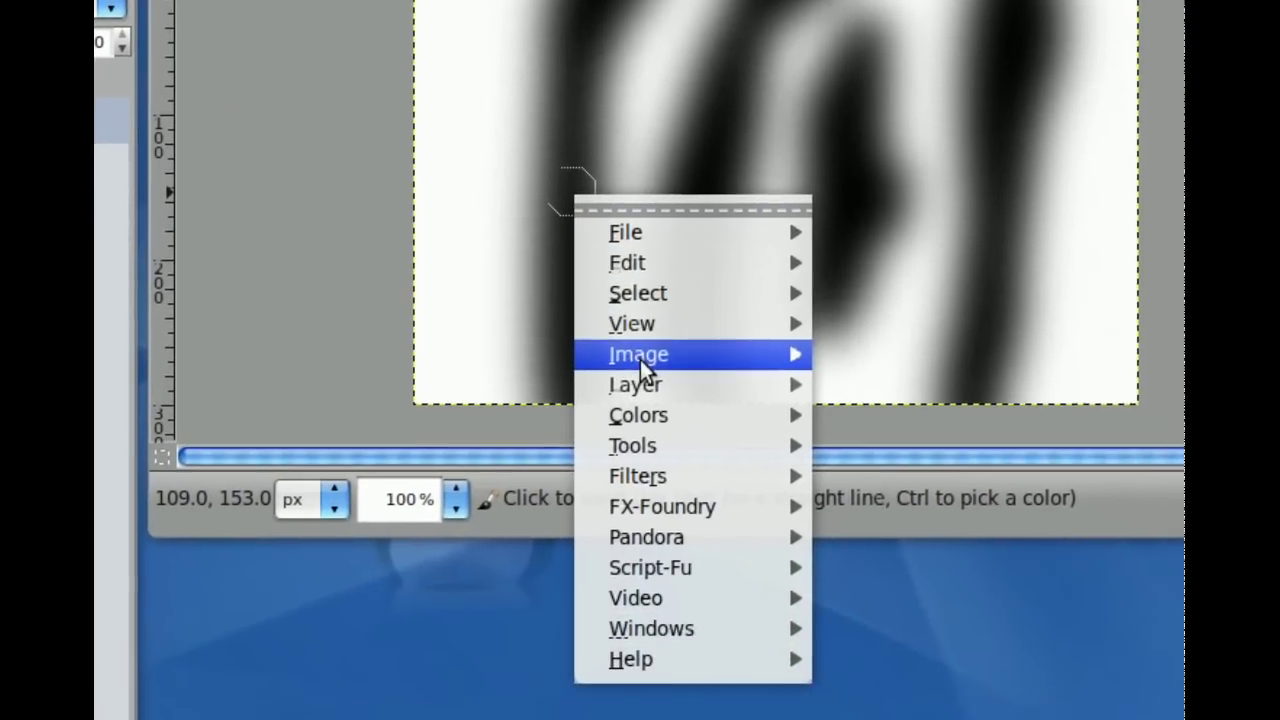
mouse_move(595, 71)
mouse_move(855, 371)
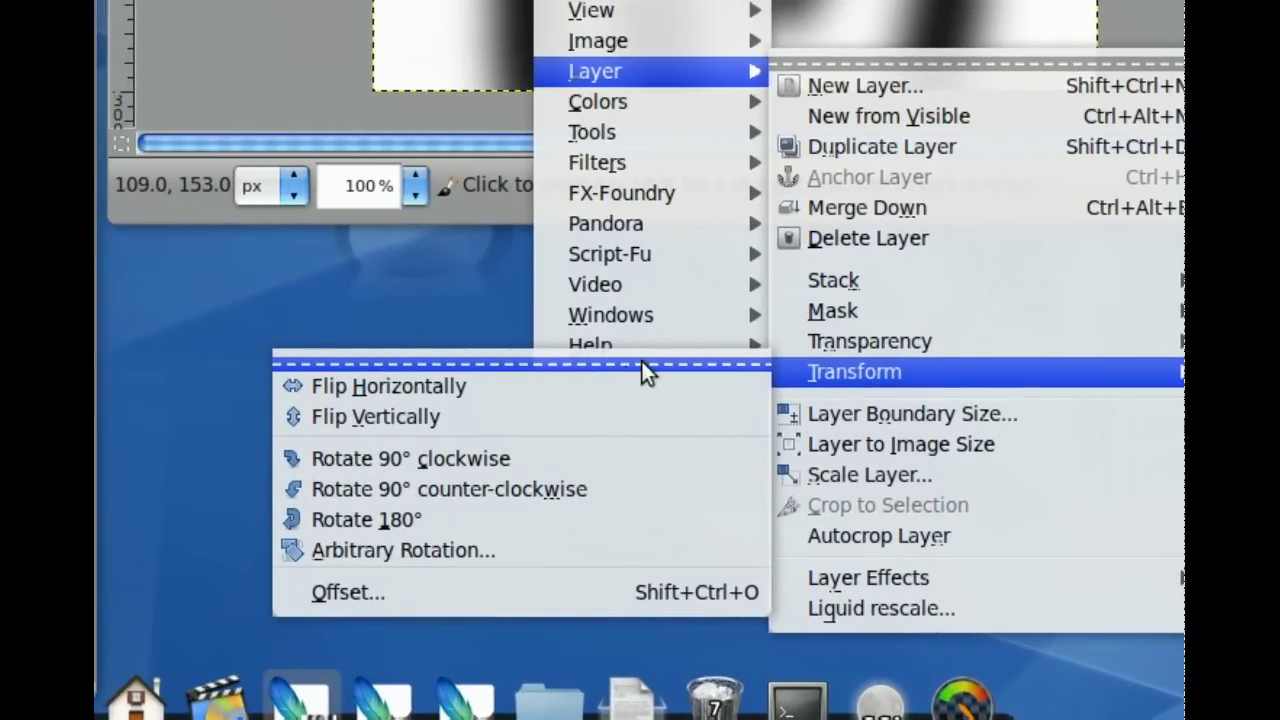
click(645, 366)
drag(645, 366, 663, 350)
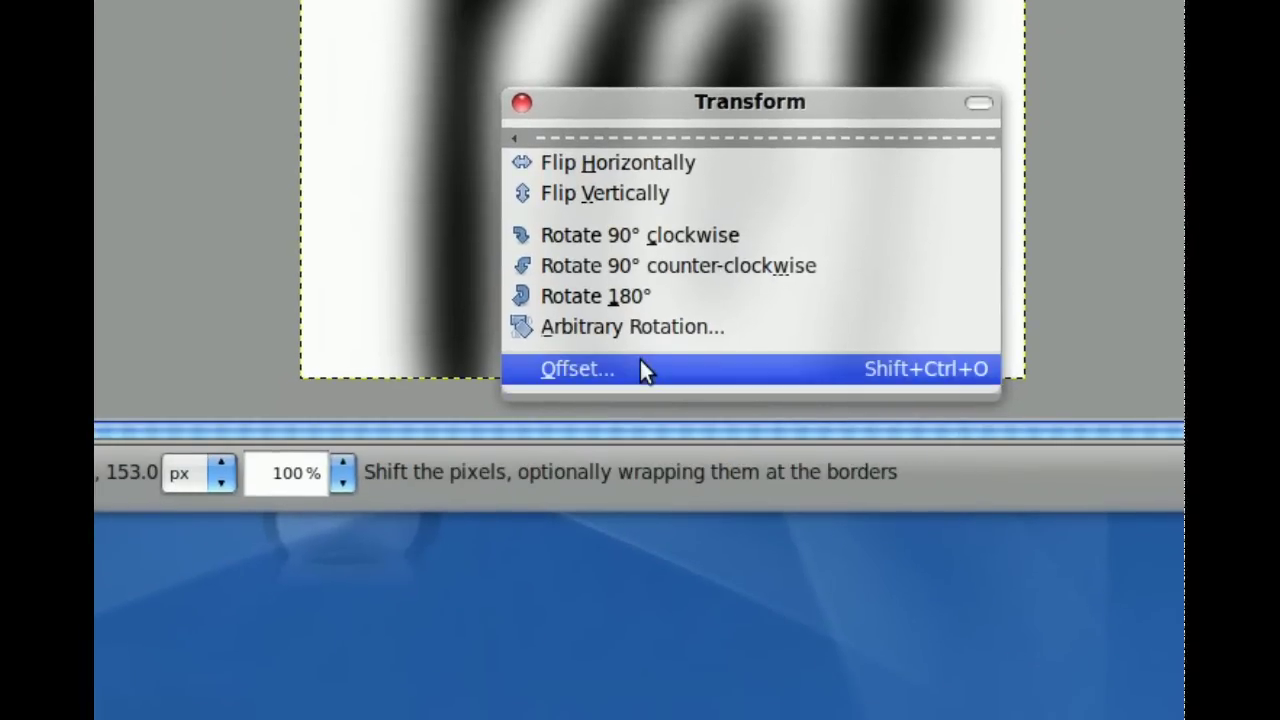
click(645, 370)
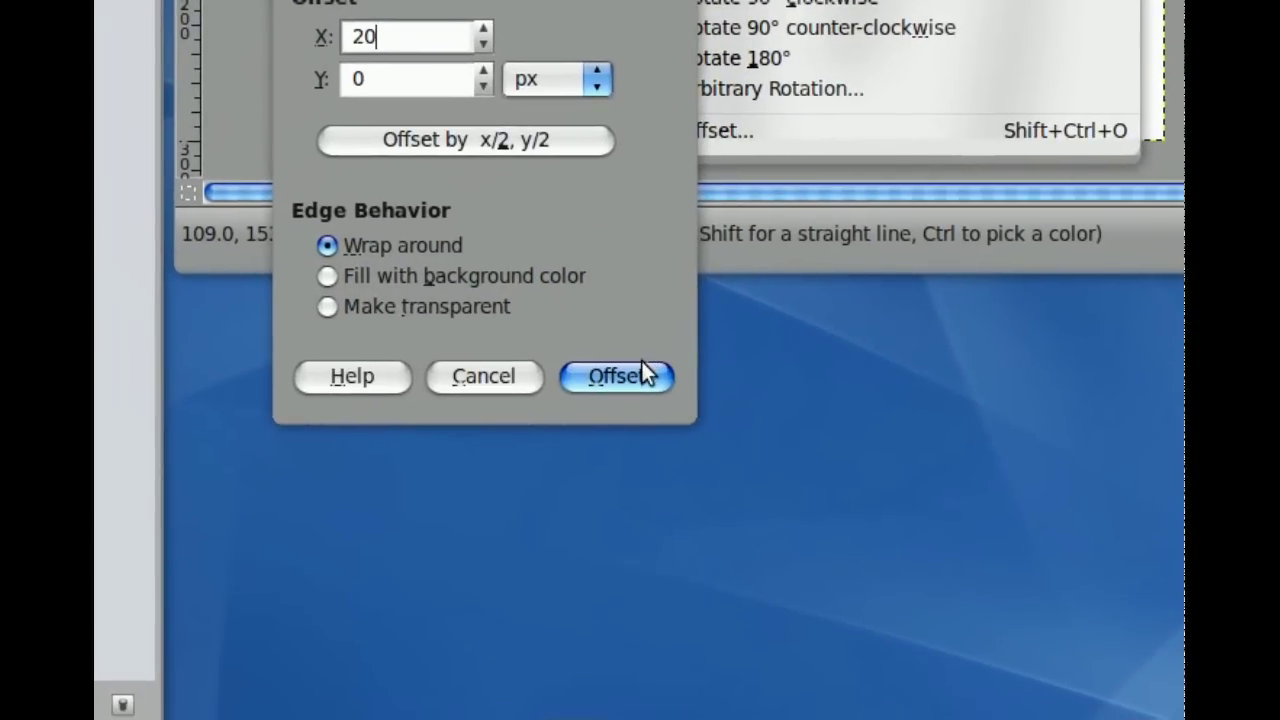
click(645, 373)
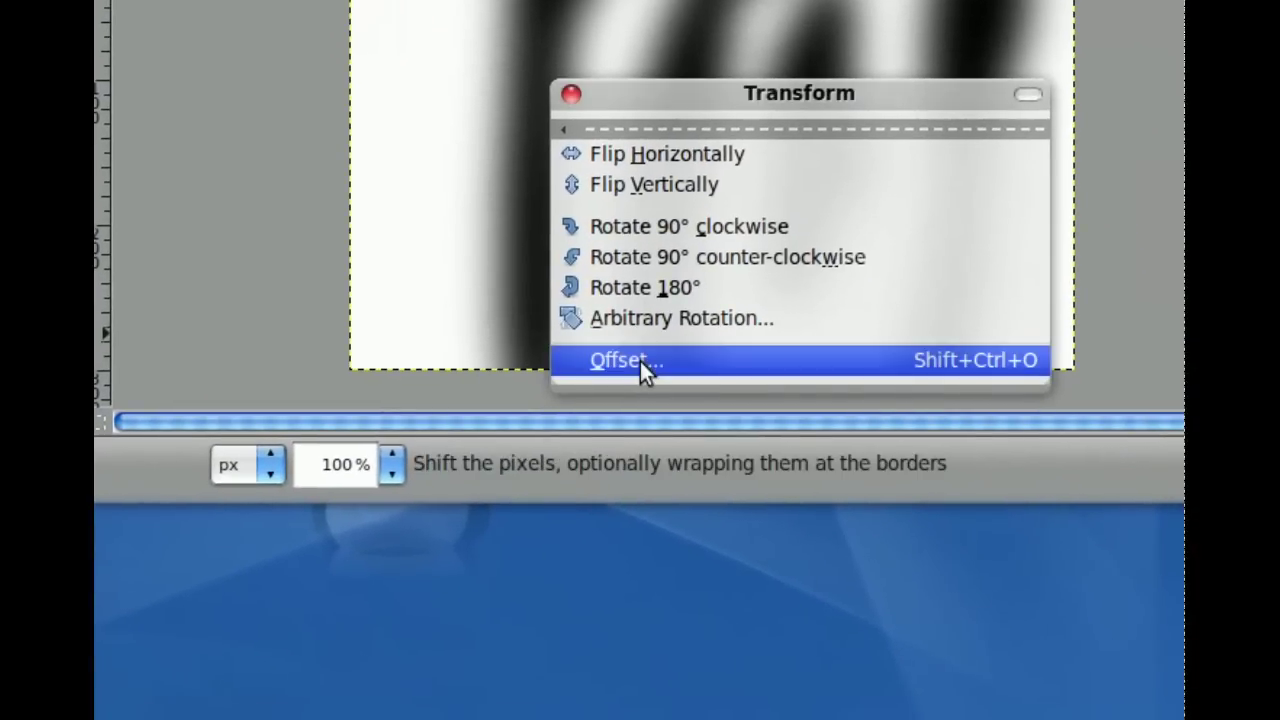
click(645, 372)
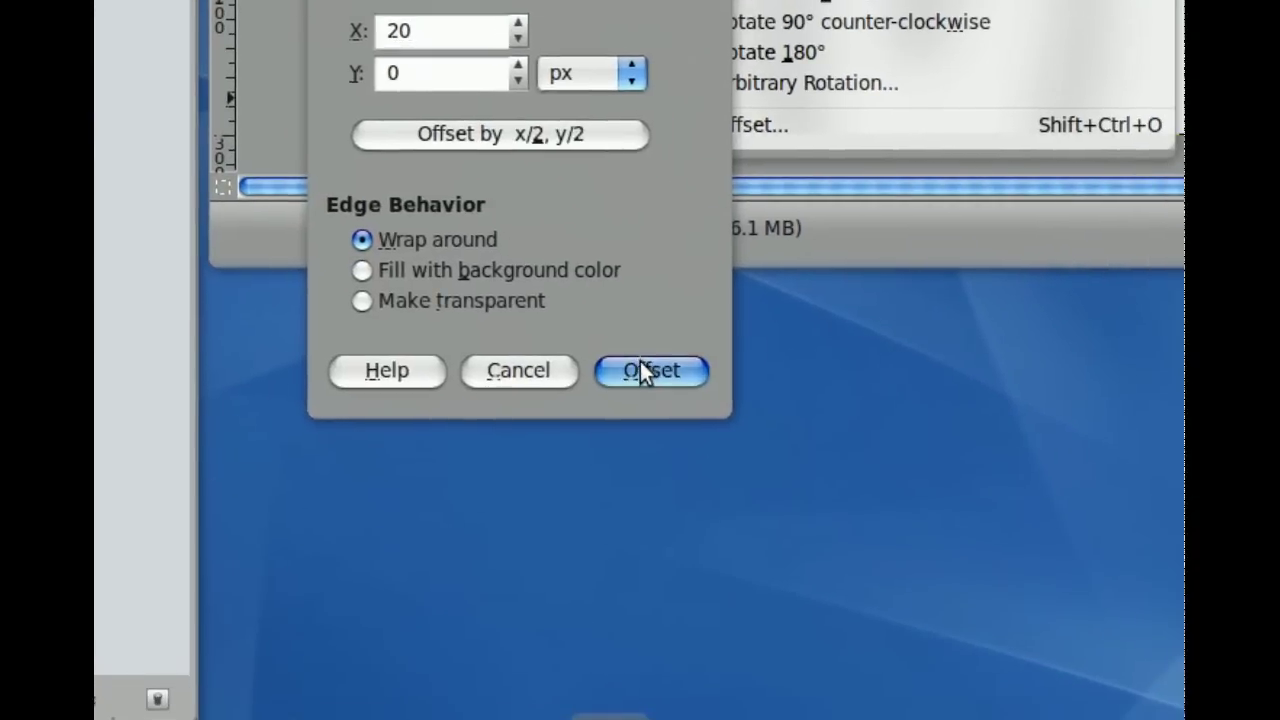
Offset the current copy, then make more duplicates, each shifted 20 px with wrap-around.
click(650, 370)
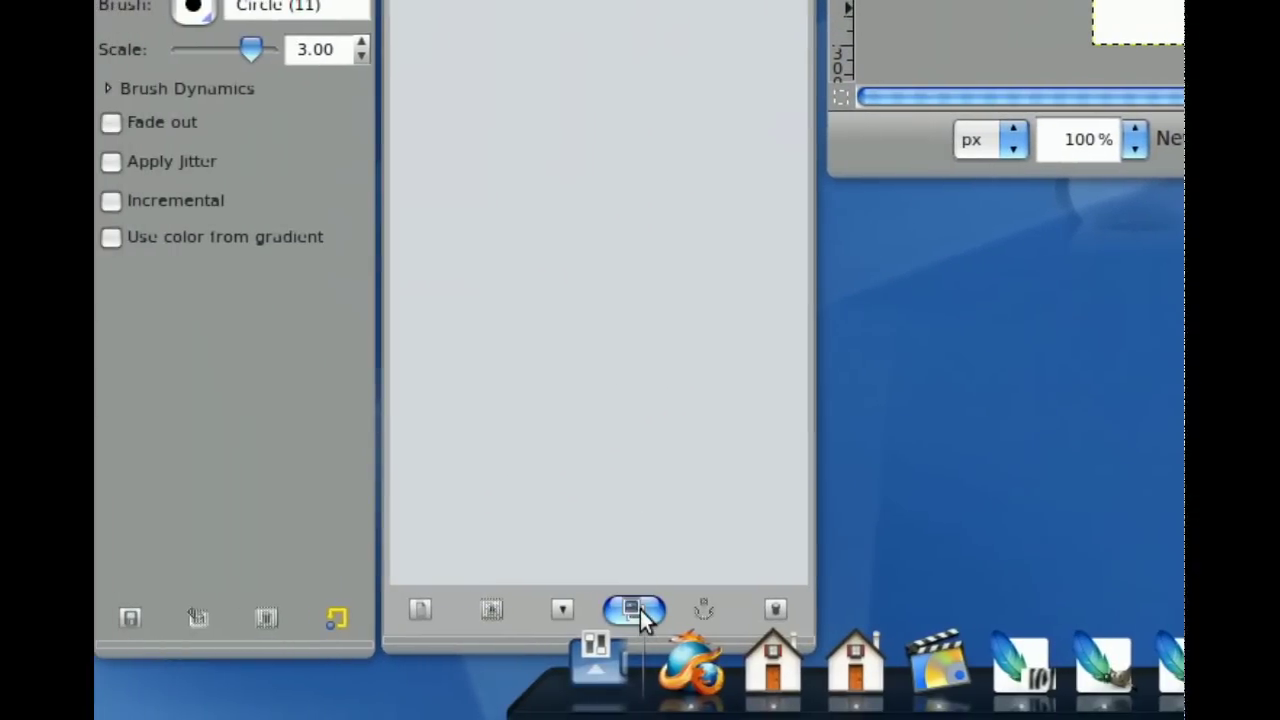
click(640, 609)
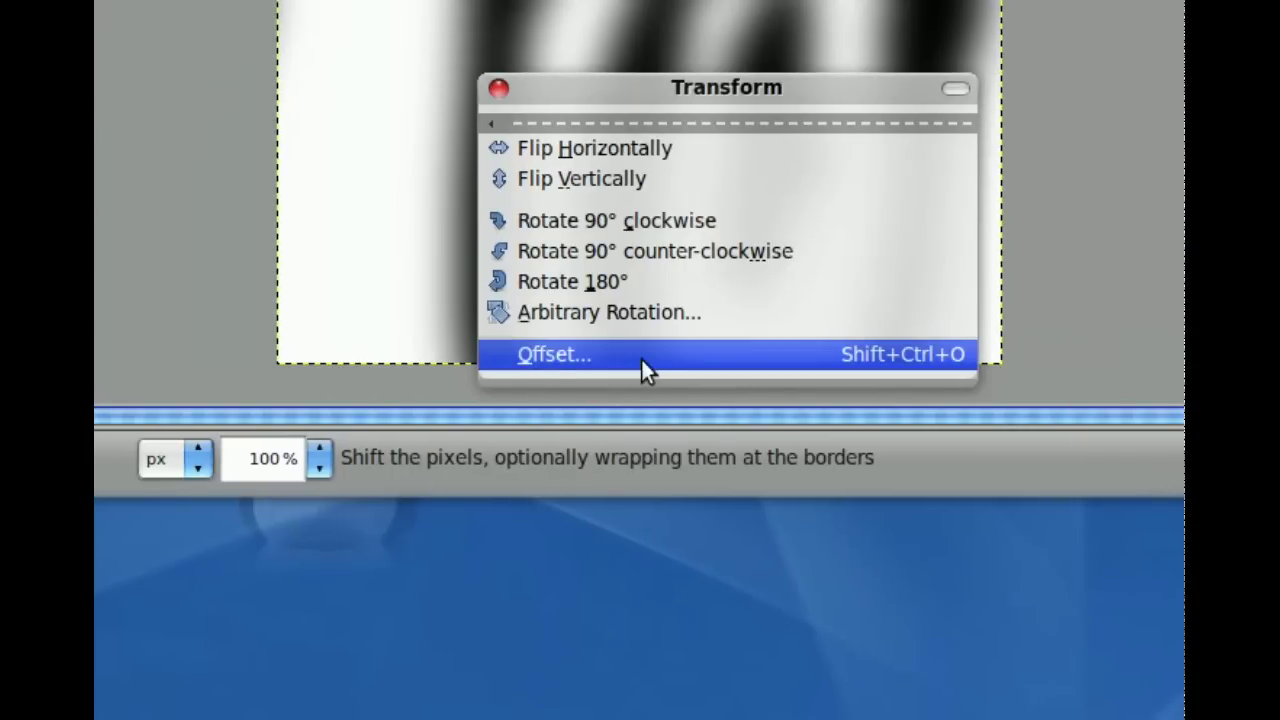
click(645, 370)
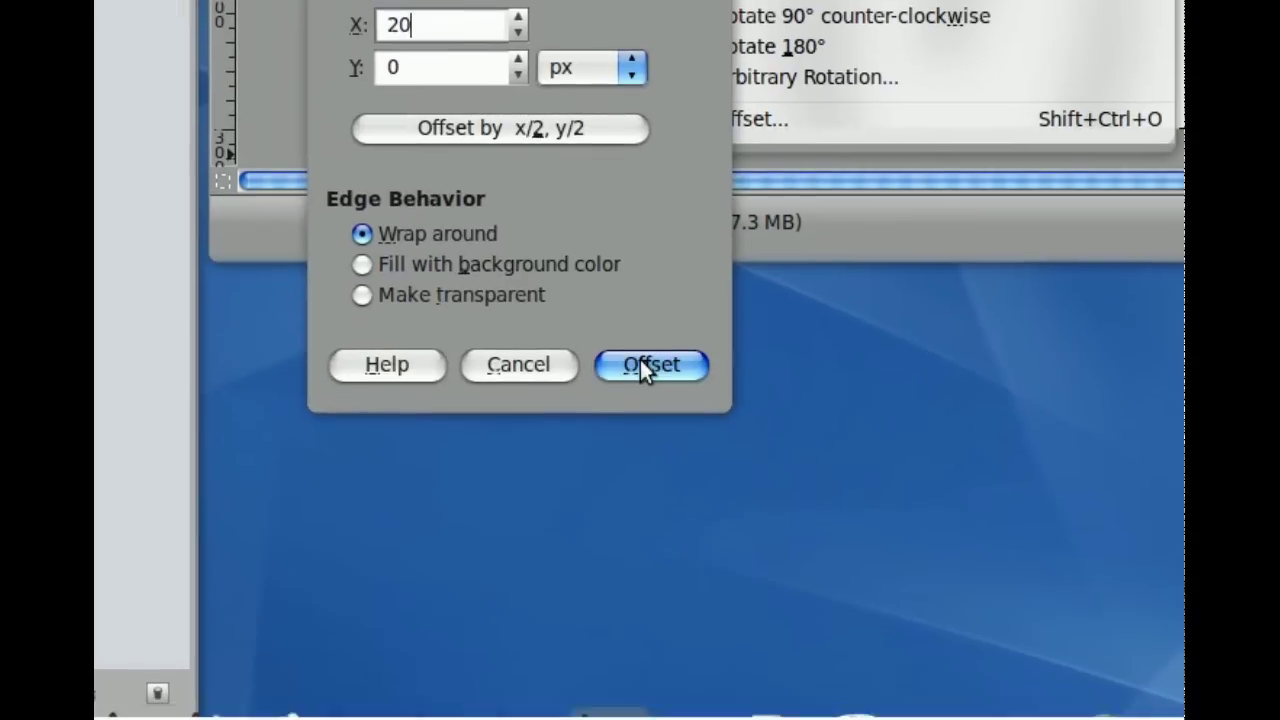
click(454, 599)
click(615, 610)
click(645, 370)
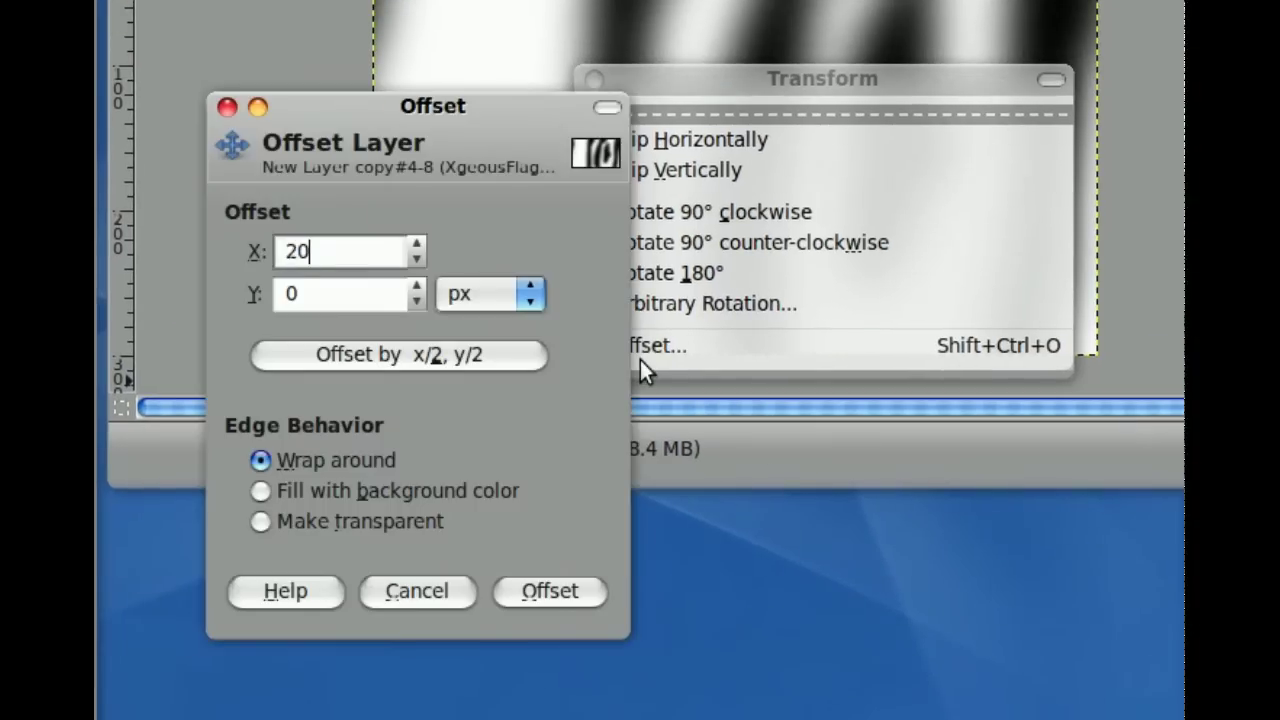
click(550, 591)
click(634, 606)
click(645, 370)
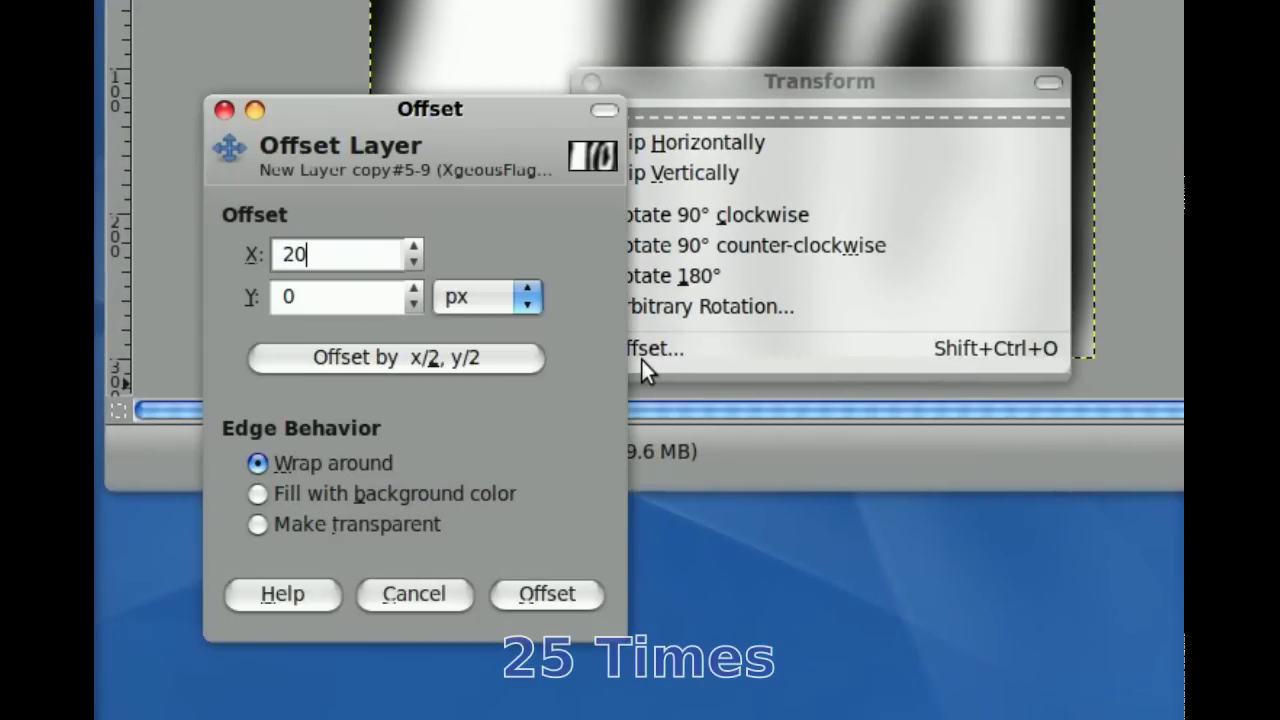
click(547, 594)
click(466, 609)
click(645, 370)
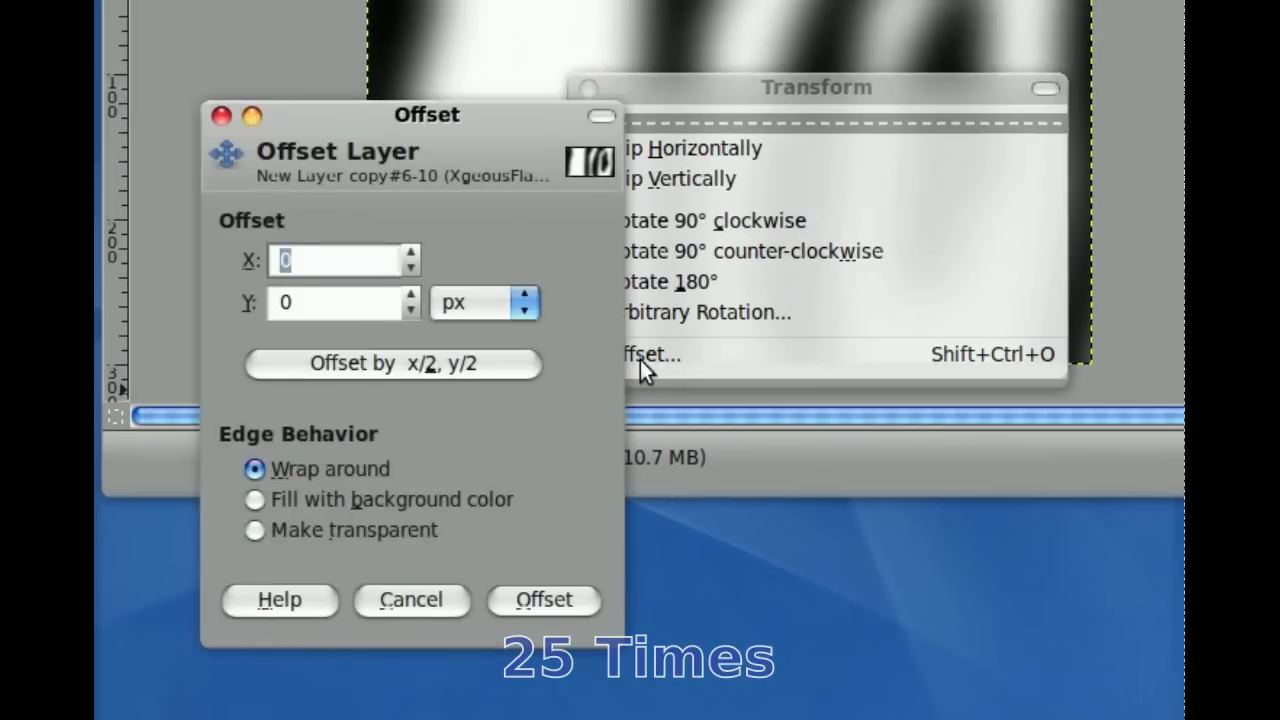
click(544, 599)
click(605, 608)
click(645, 370)
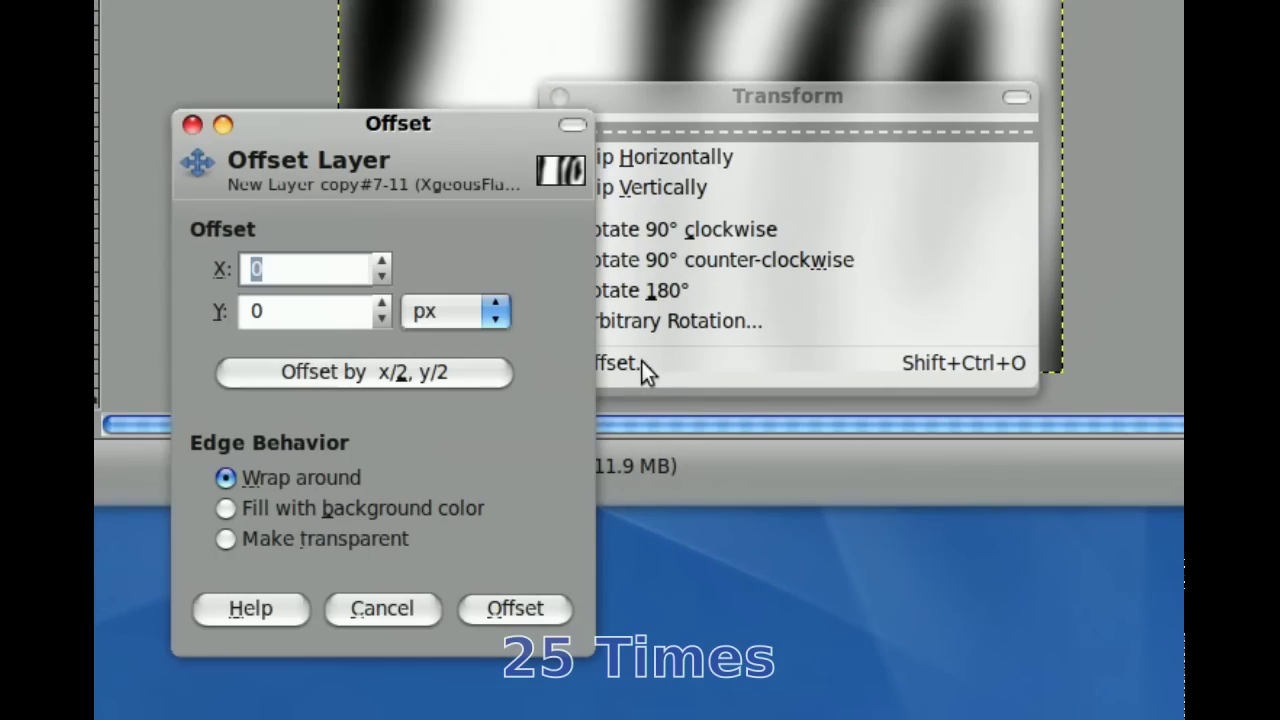
text(20)
click(595, 443)
click(634, 609)
click(643, 366)
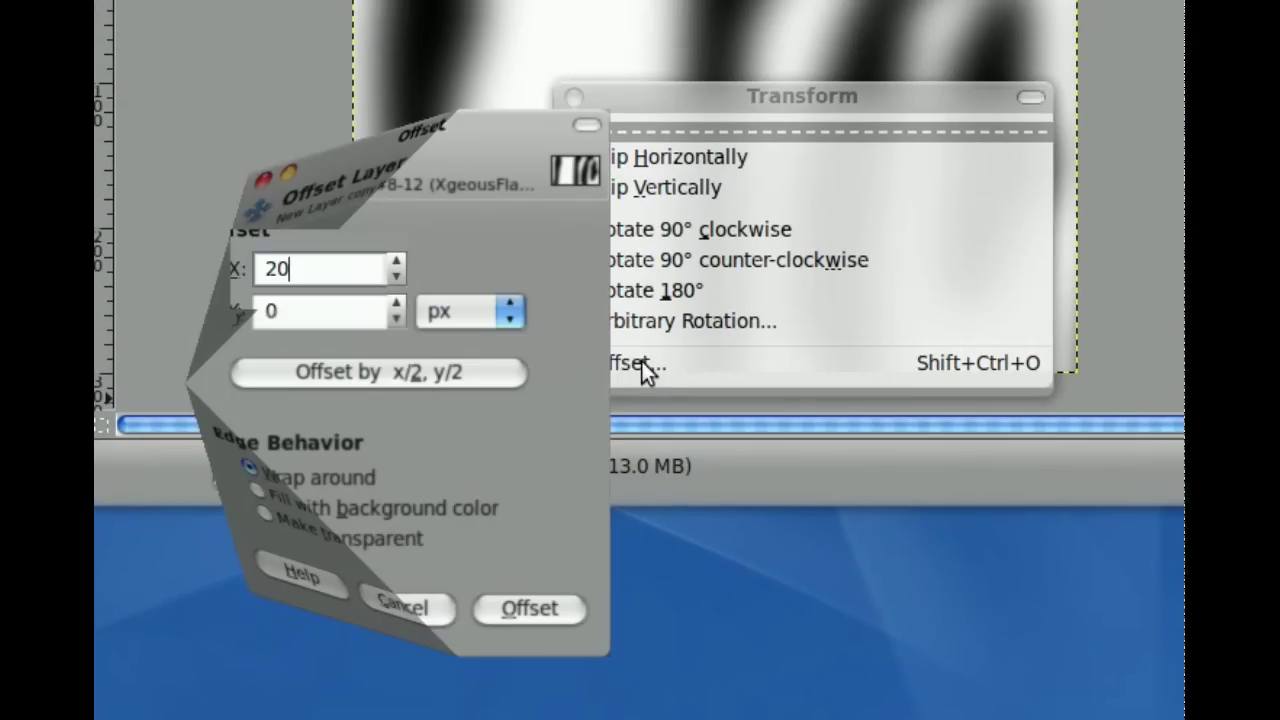
click(645, 370)
Keep duplicating the layer, offsetting each new copy 20 px horizontally.
click(634, 609)
click(645, 370)
text(20)
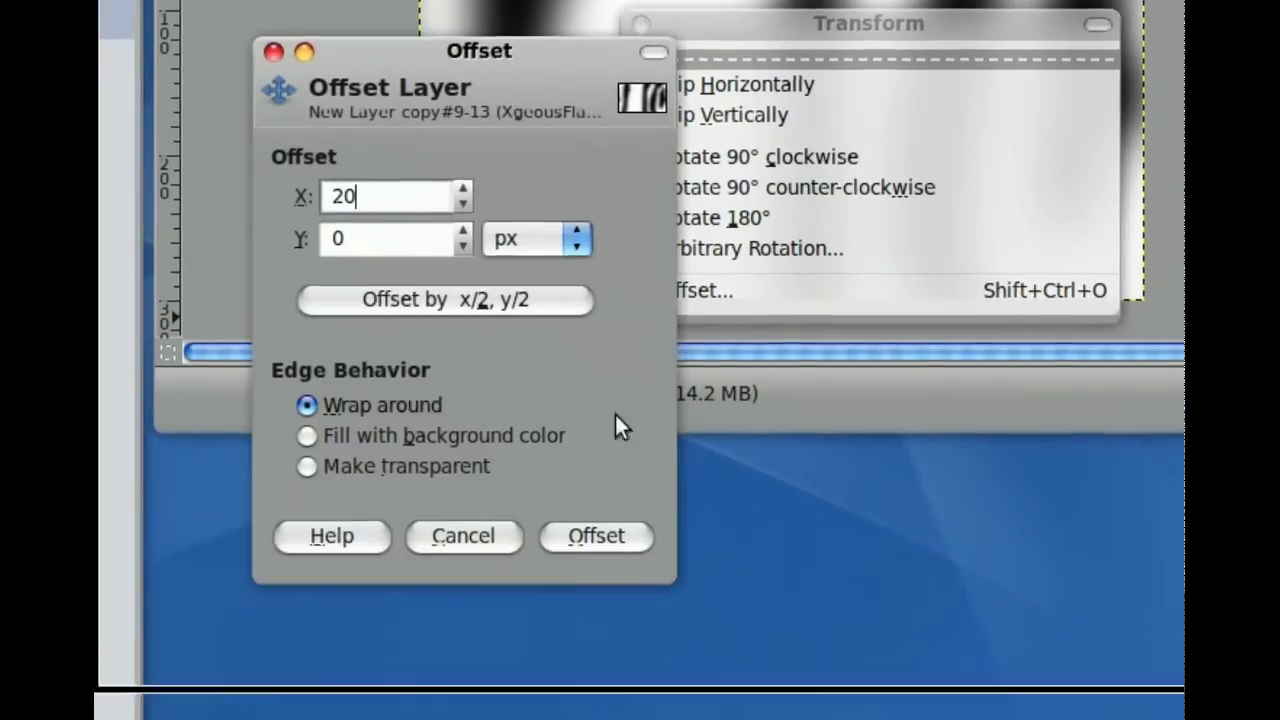
click(595, 443)
click(639, 598)
click(643, 366)
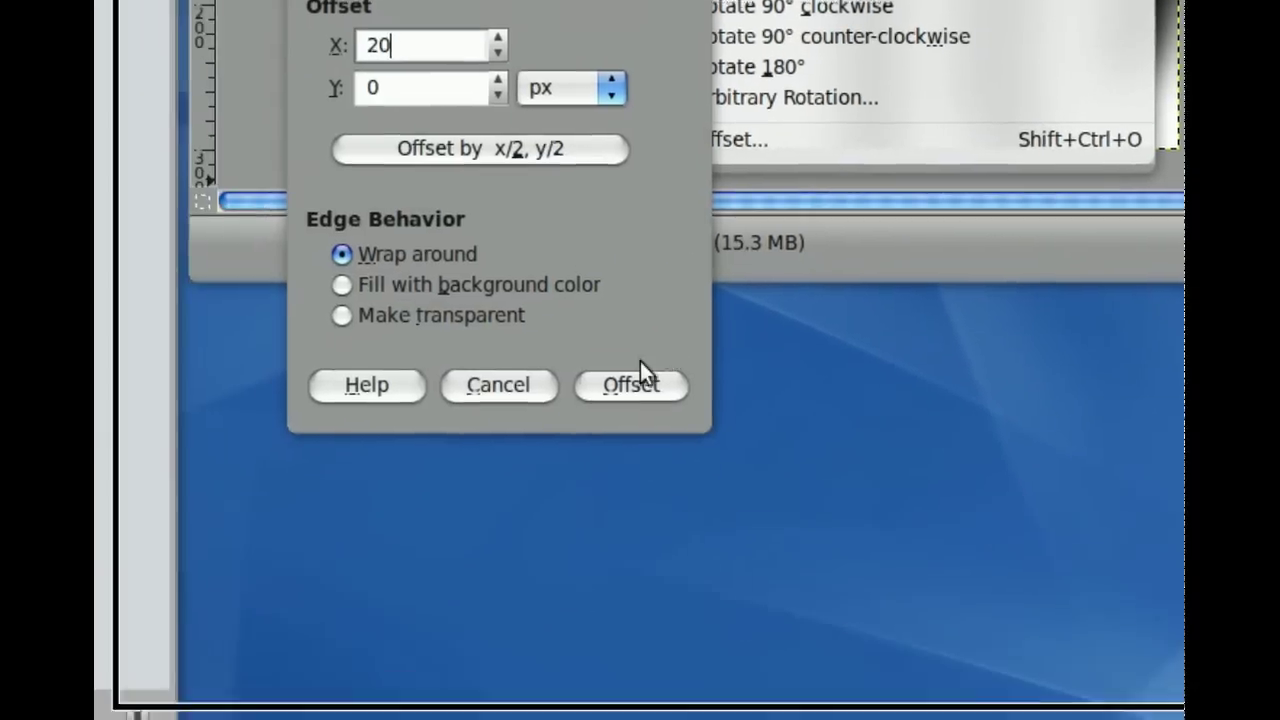
click(646, 371)
click(639, 598)
click(645, 370)
click(595, 443)
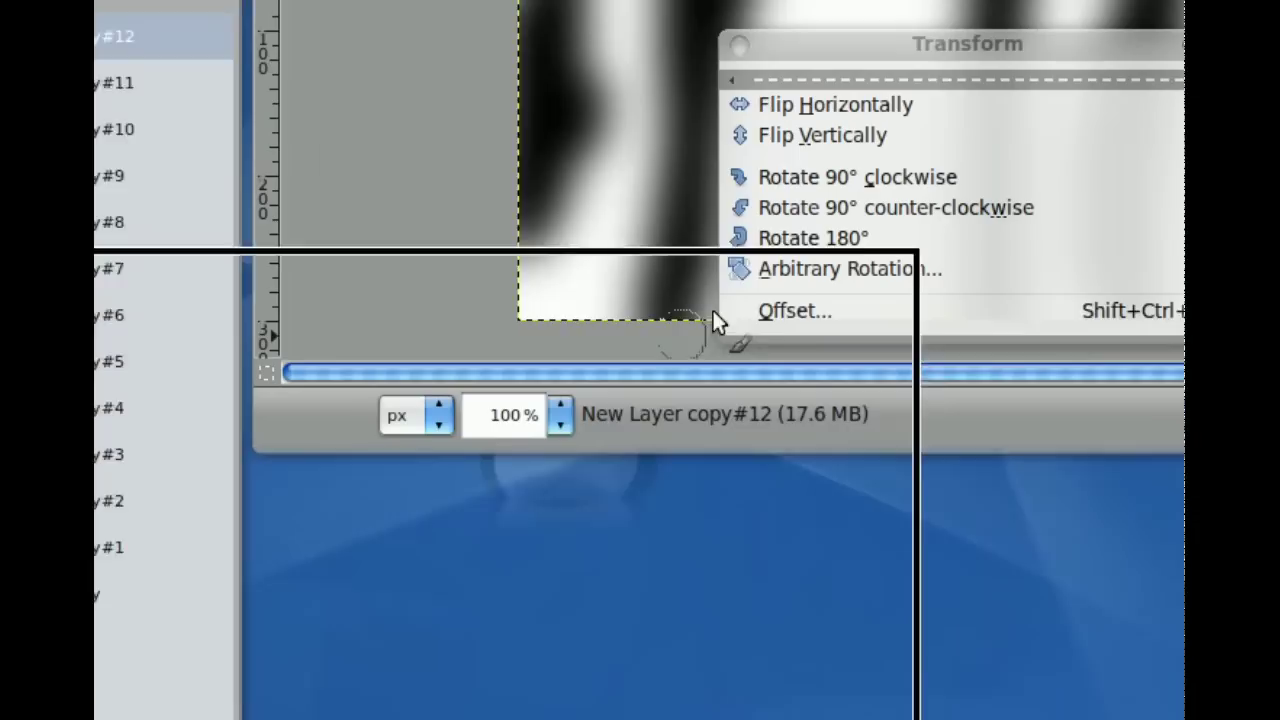
click(645, 370)
click(560, 603)
click(629, 608)
click(645, 370)
click(520, 611)
click(639, 598)
click(645, 370)
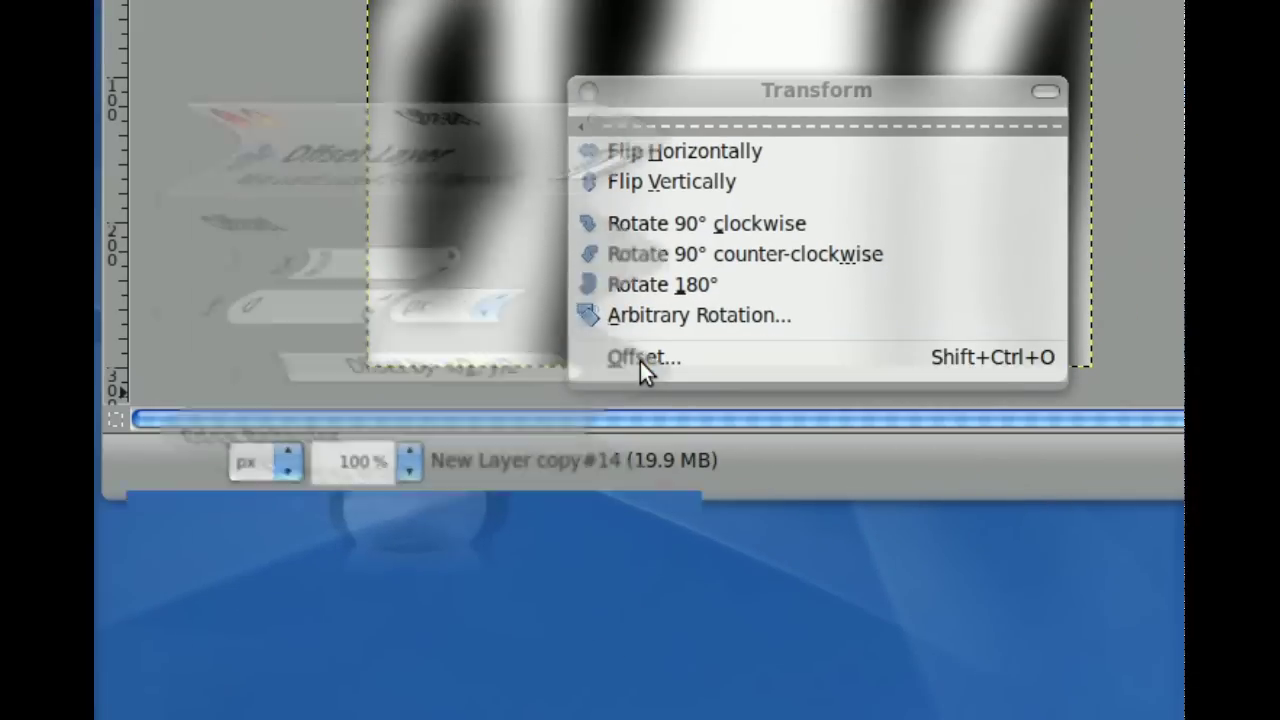
click(637, 416)
click(651, 600)
click(646, 368)
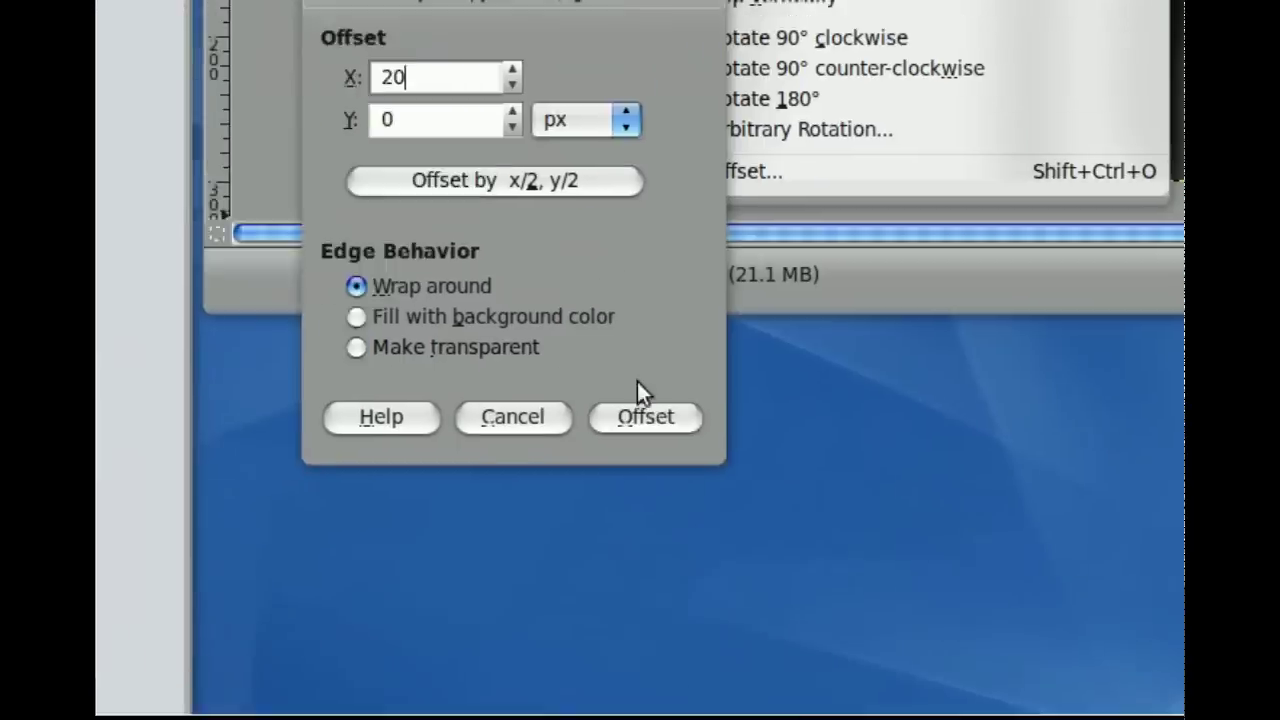
click(640, 416)
click(651, 600)
Finish the duplicates up to New Layer copy#23, each offset 20 px with wrap-around.
click(646, 369)
click(634, 609)
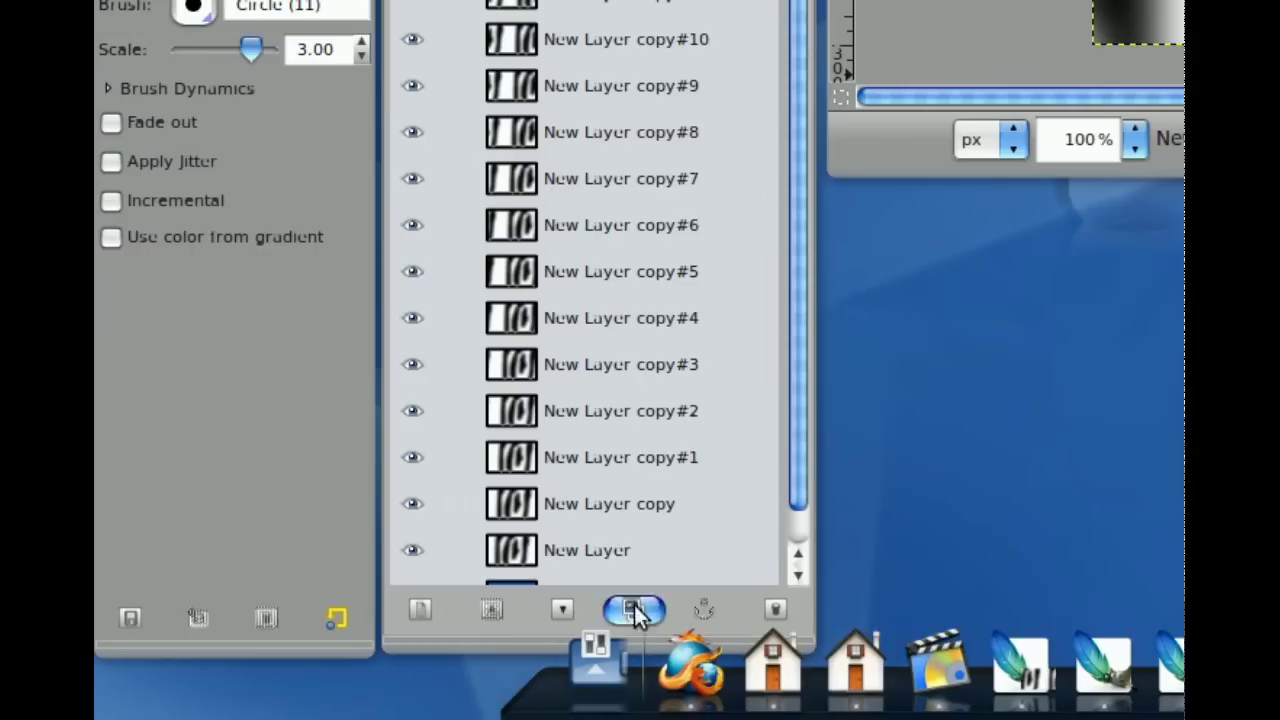
click(645, 369)
click(523, 603)
click(614, 608)
click(645, 370)
click(480, 617)
click(634, 594)
click(645, 370)
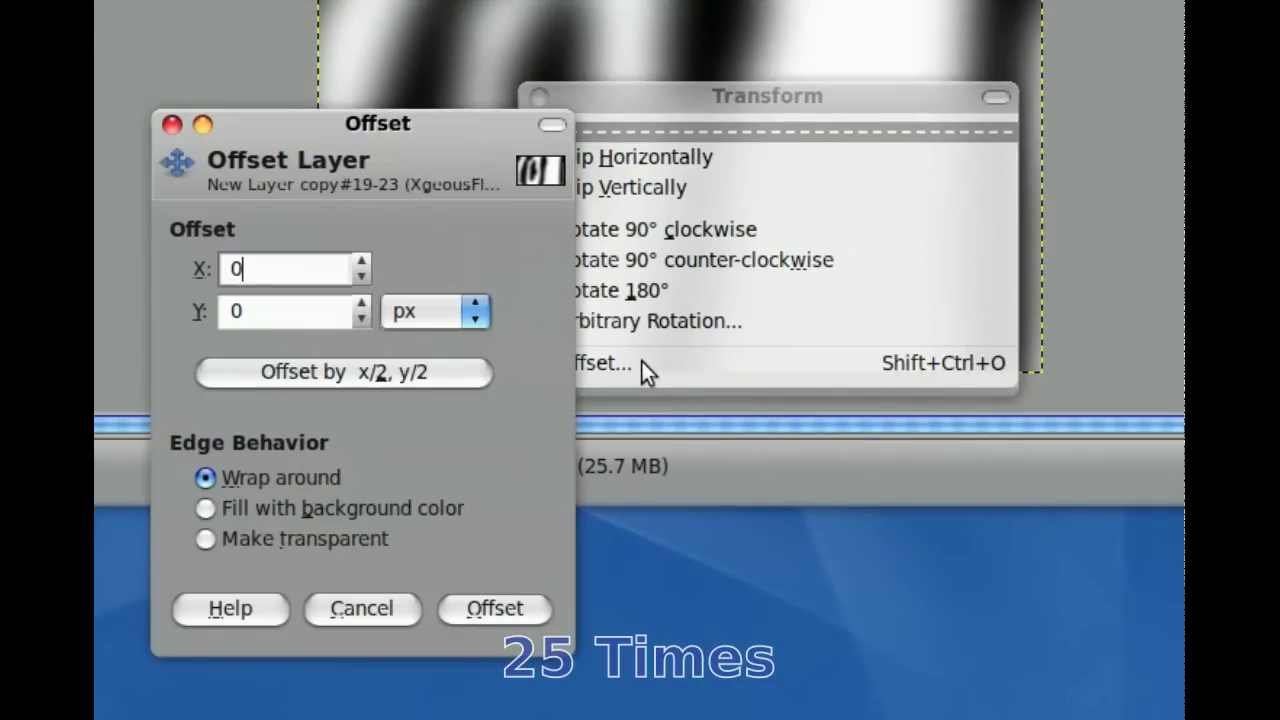
text(20)
click(494, 608)
click(625, 597)
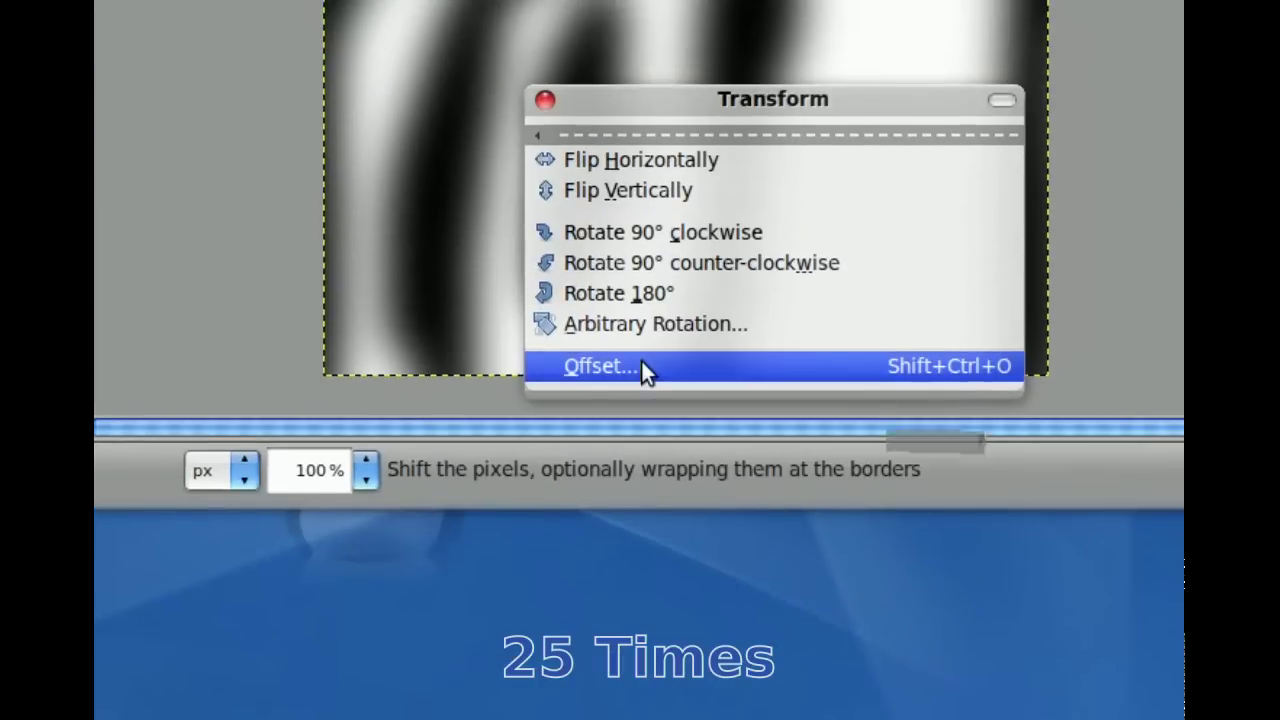
click(645, 370)
text(10)
click(500, 611)
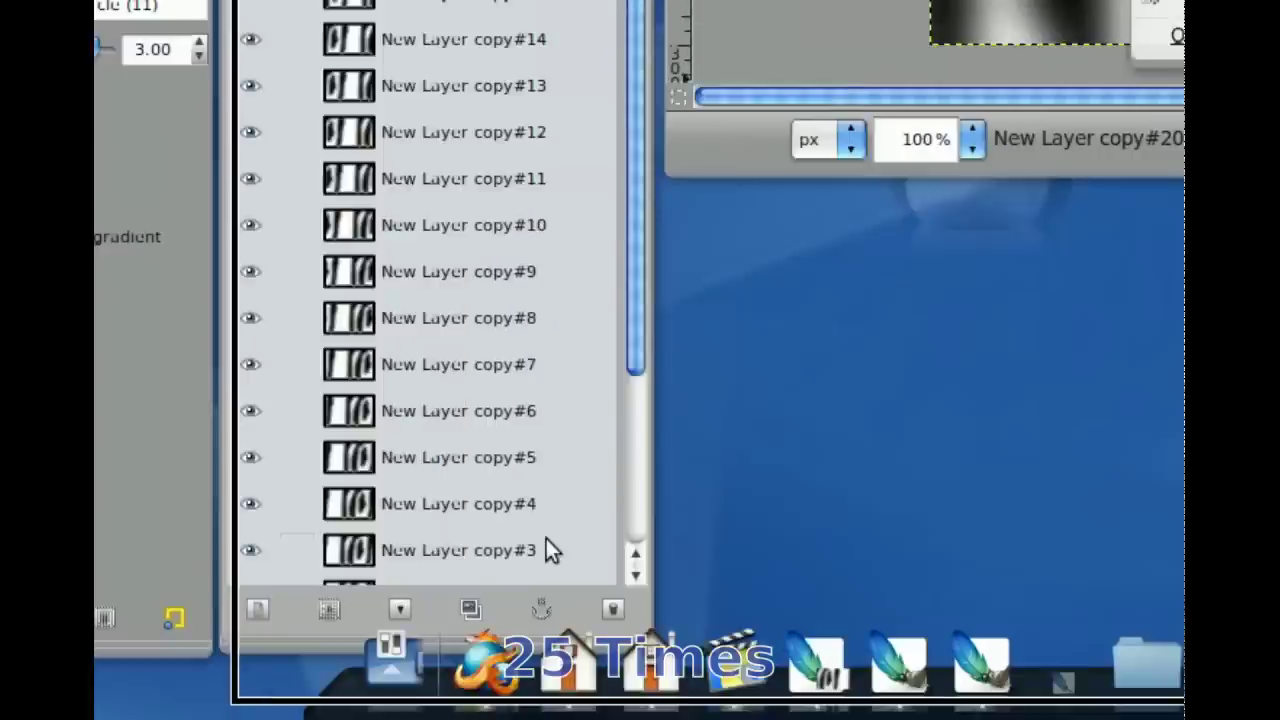
click(645, 370)
text(20)
click(645, 370)
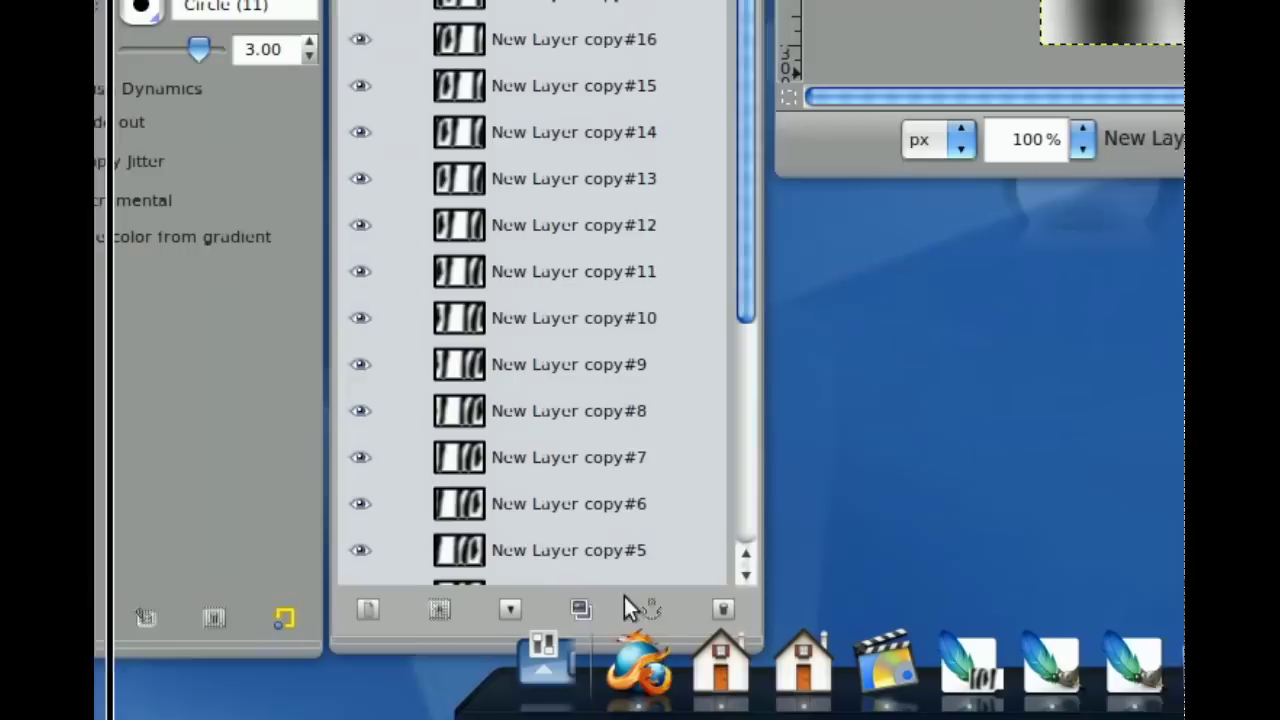
click(624, 597)
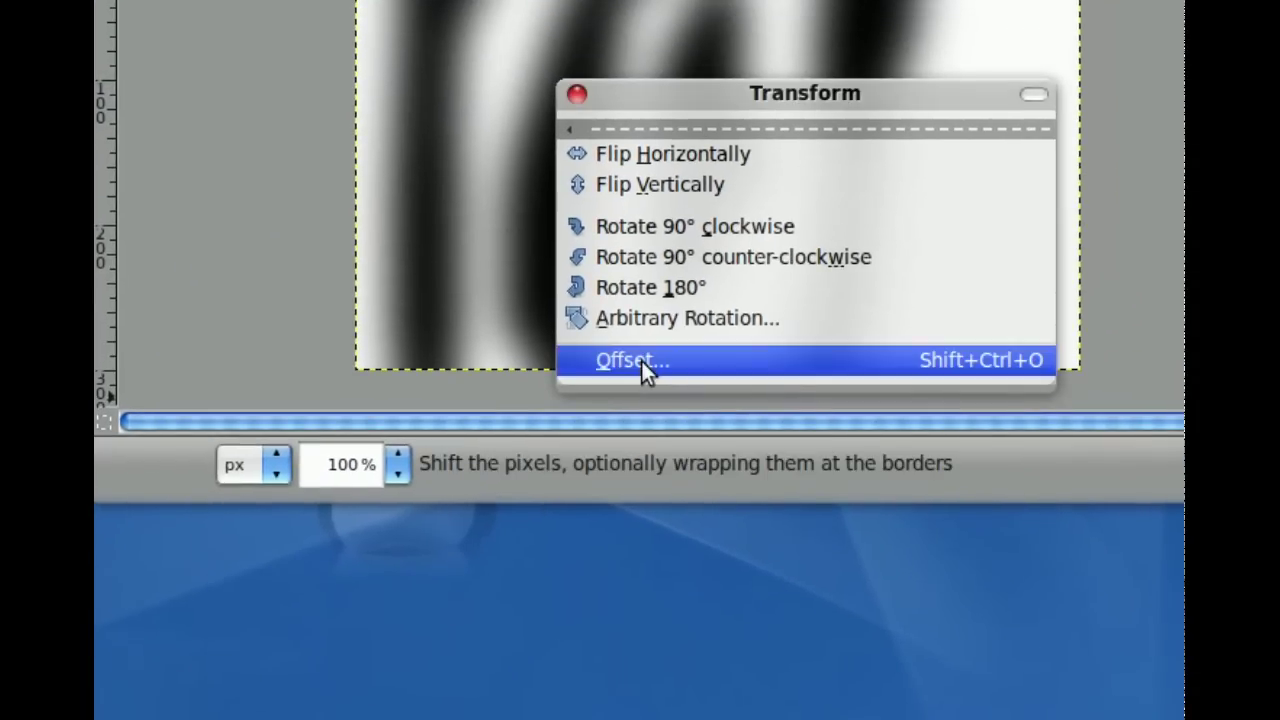
click(645, 370)
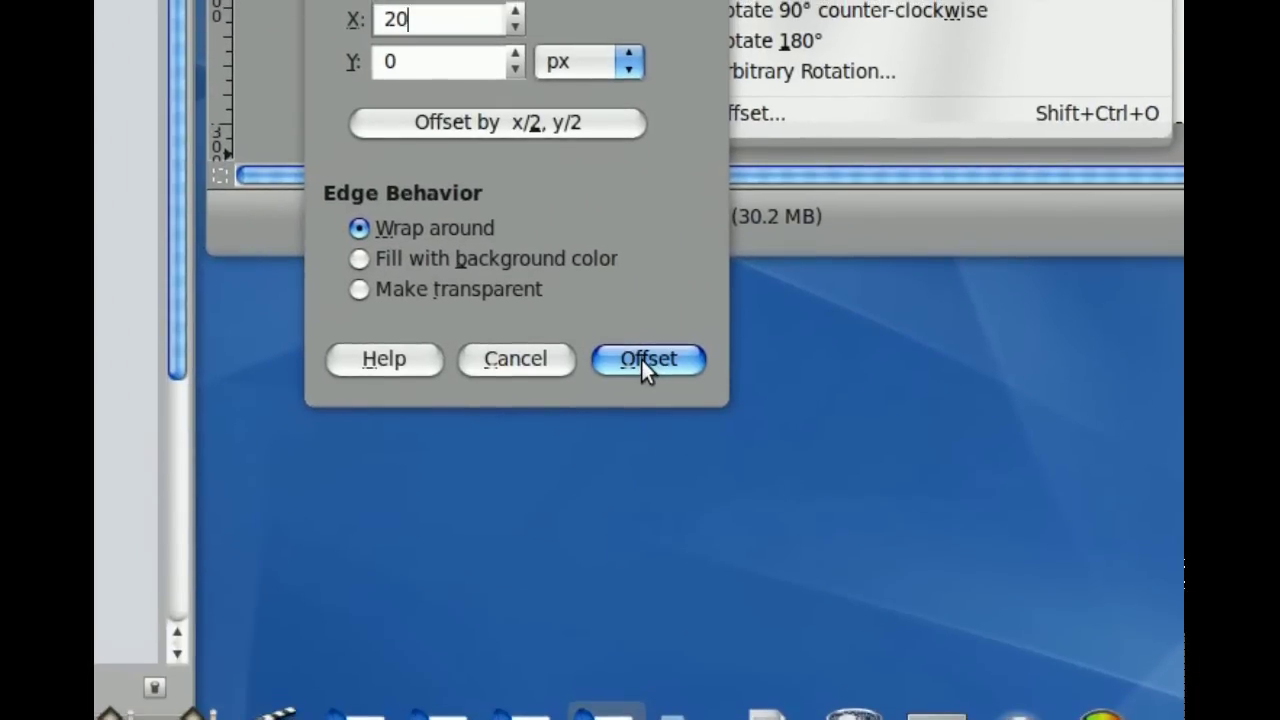
click(532, 605)
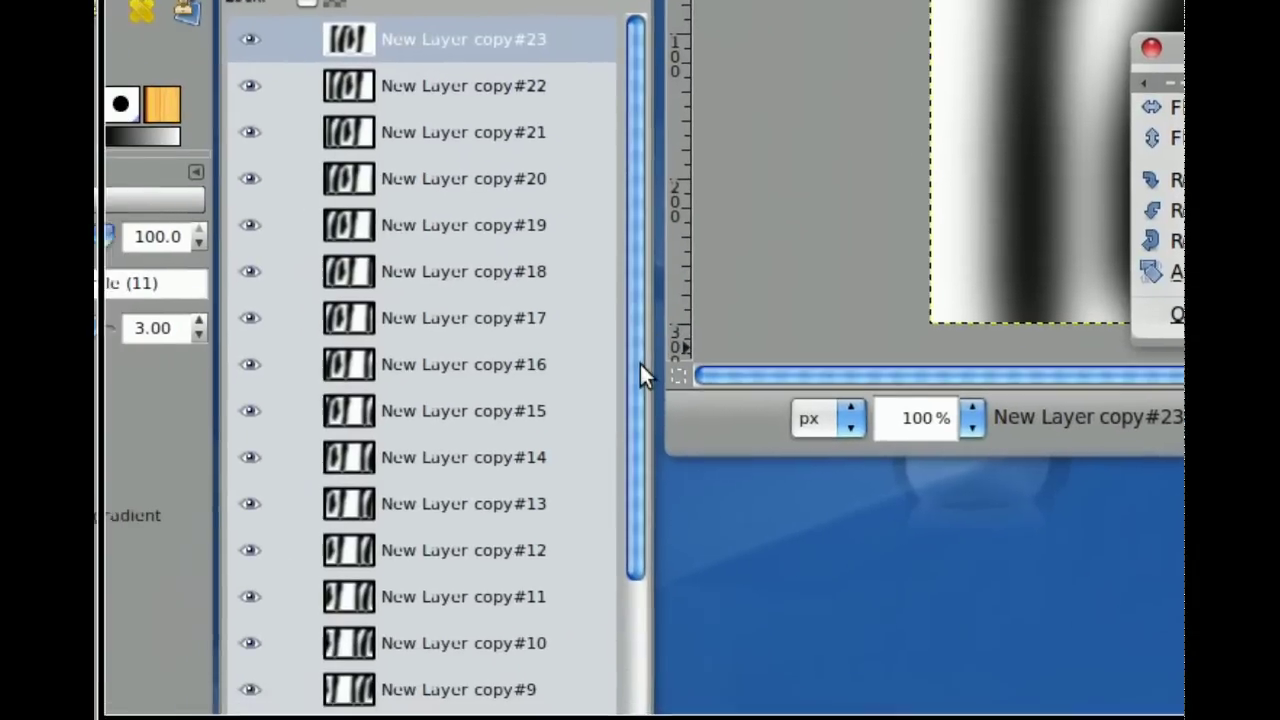
Move the Background layer up into the stack of wavy layers.
scroll(643, 375, down, 5)
scroll(643, 388, down, 3)
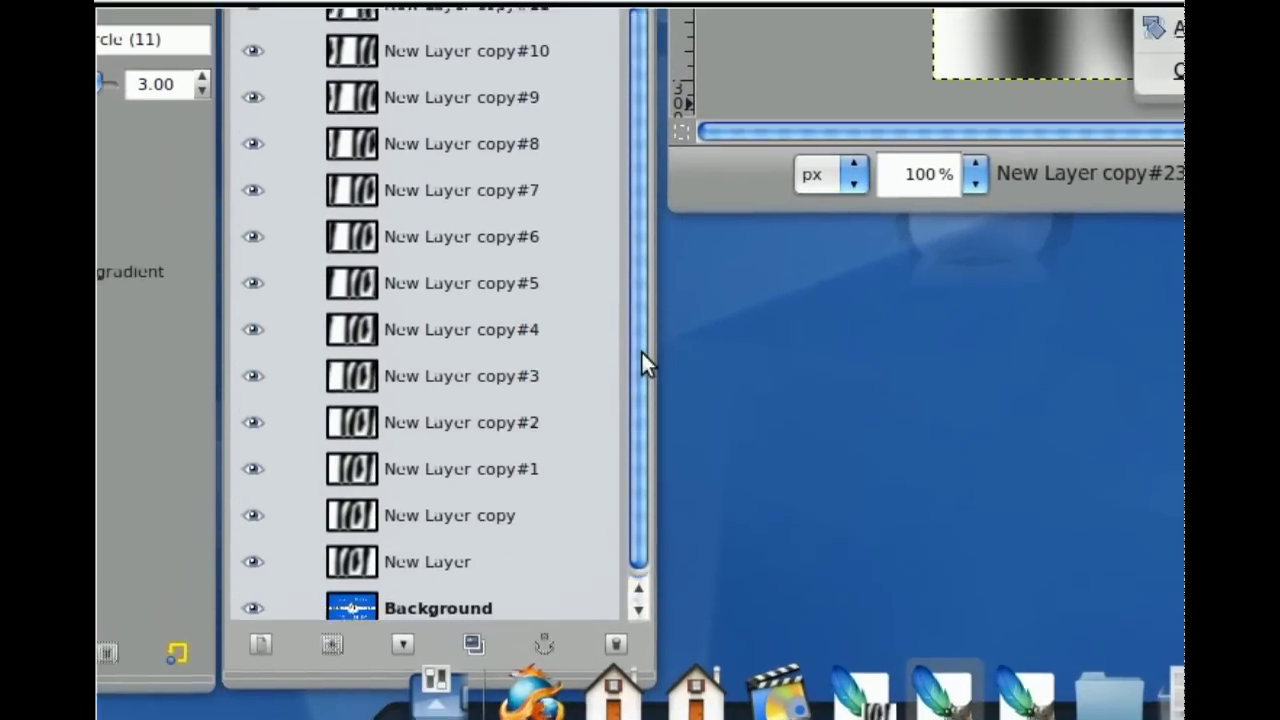
scroll(643, 370, up, 2)
scroll(643, 365, up, 2)
scroll(643, 365, up, 2)
scroll(643, 365, up, 2)
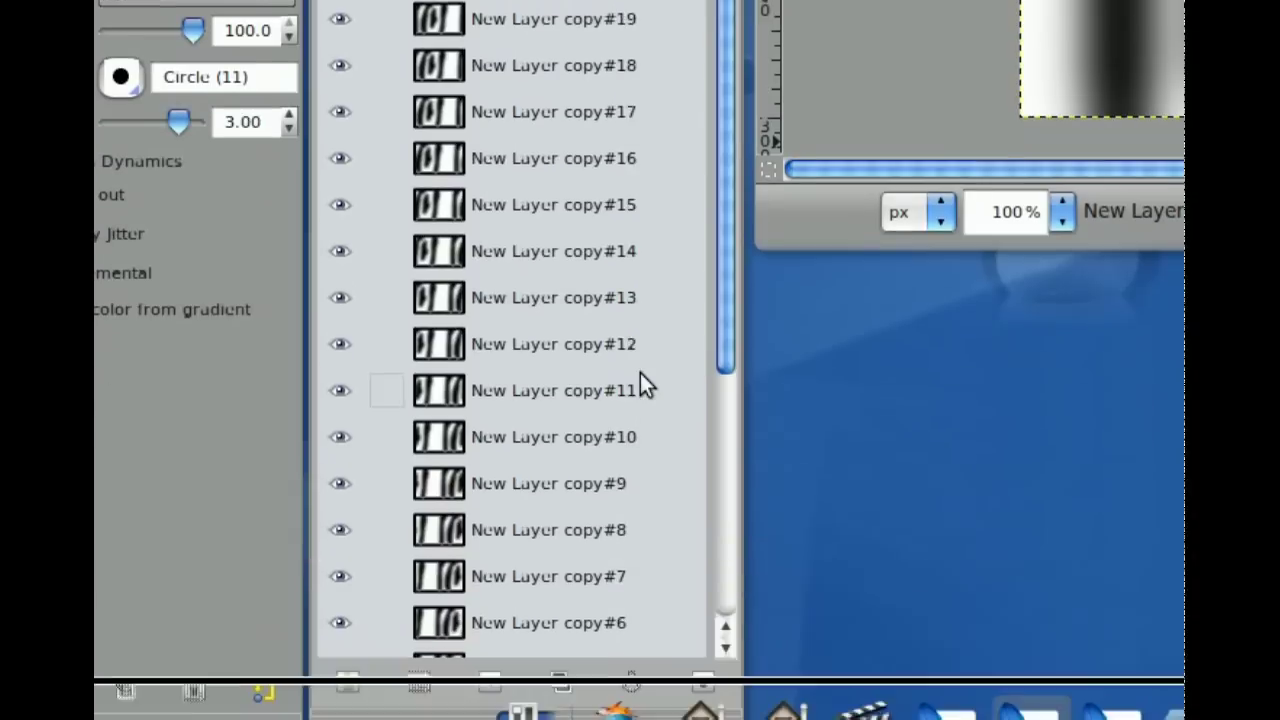
scroll(640, 371, down, 3)
scroll(645, 372, down, 3)
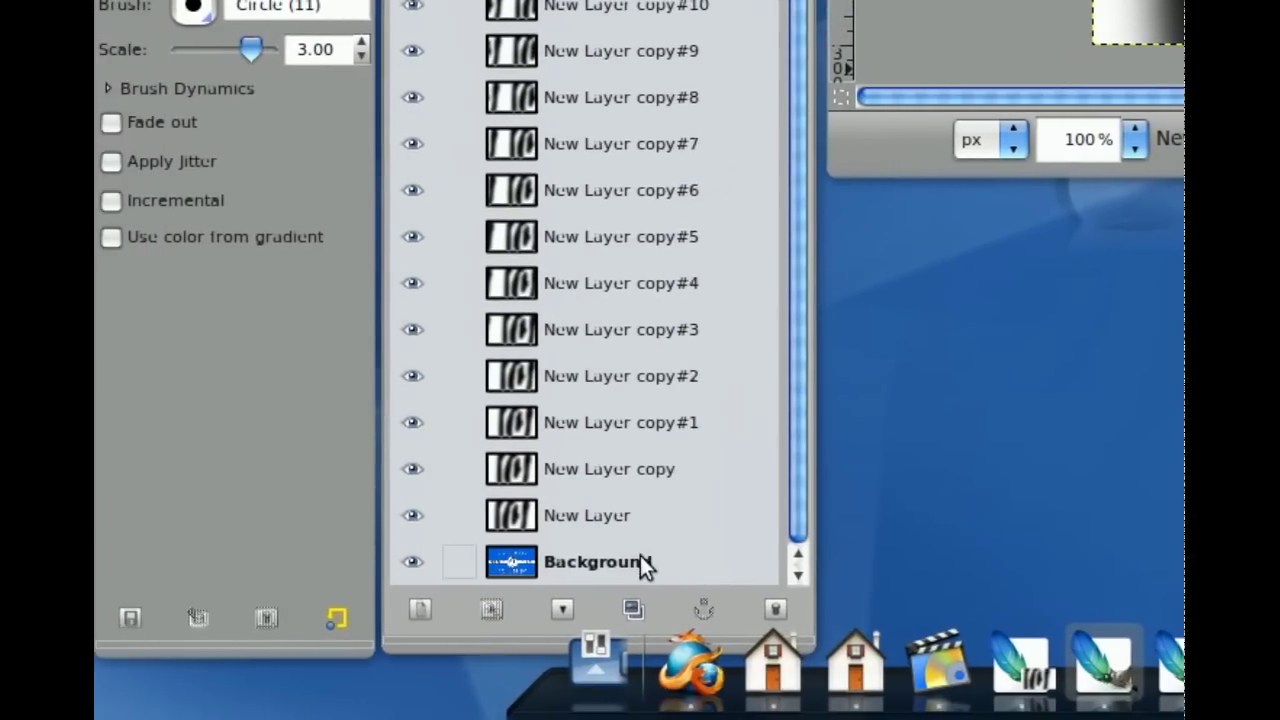
mouse_move(637, 561)
mouse_down()
mouse_move(668, 410)
mouse_move(652, 344)
mouse_move(652, 376)
mouse_up()
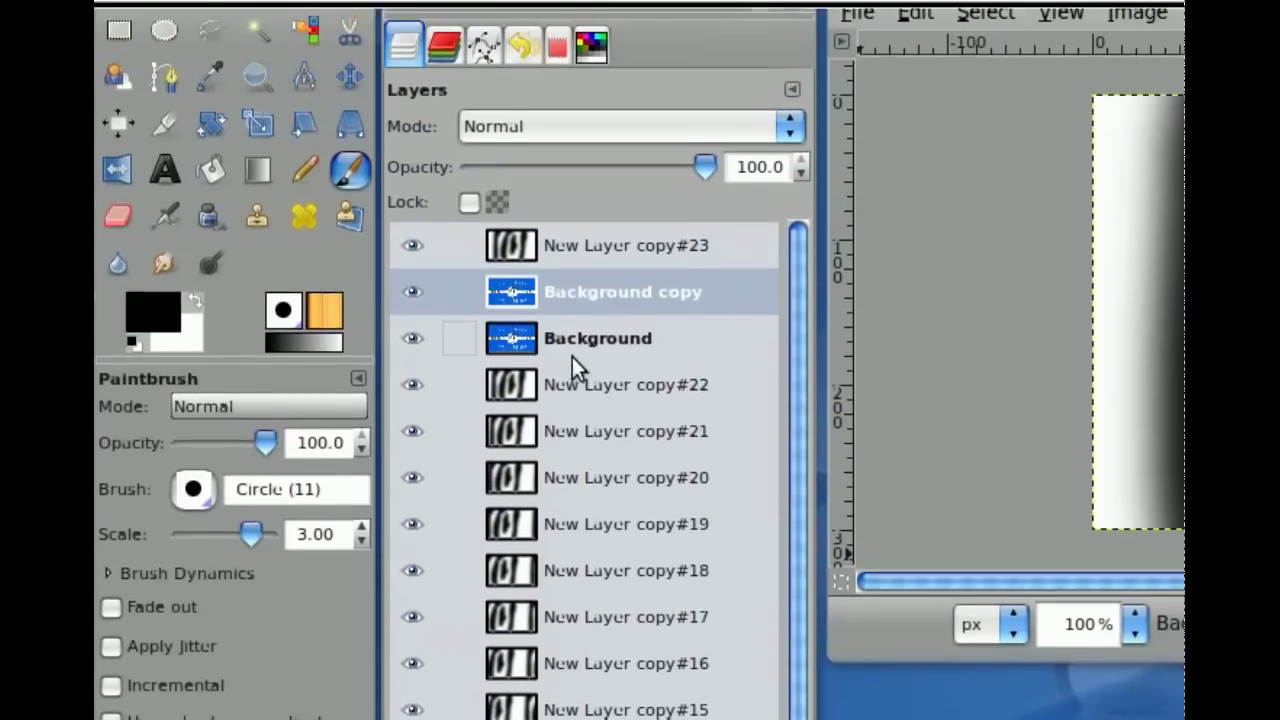
drag(583, 361, 590, 372)
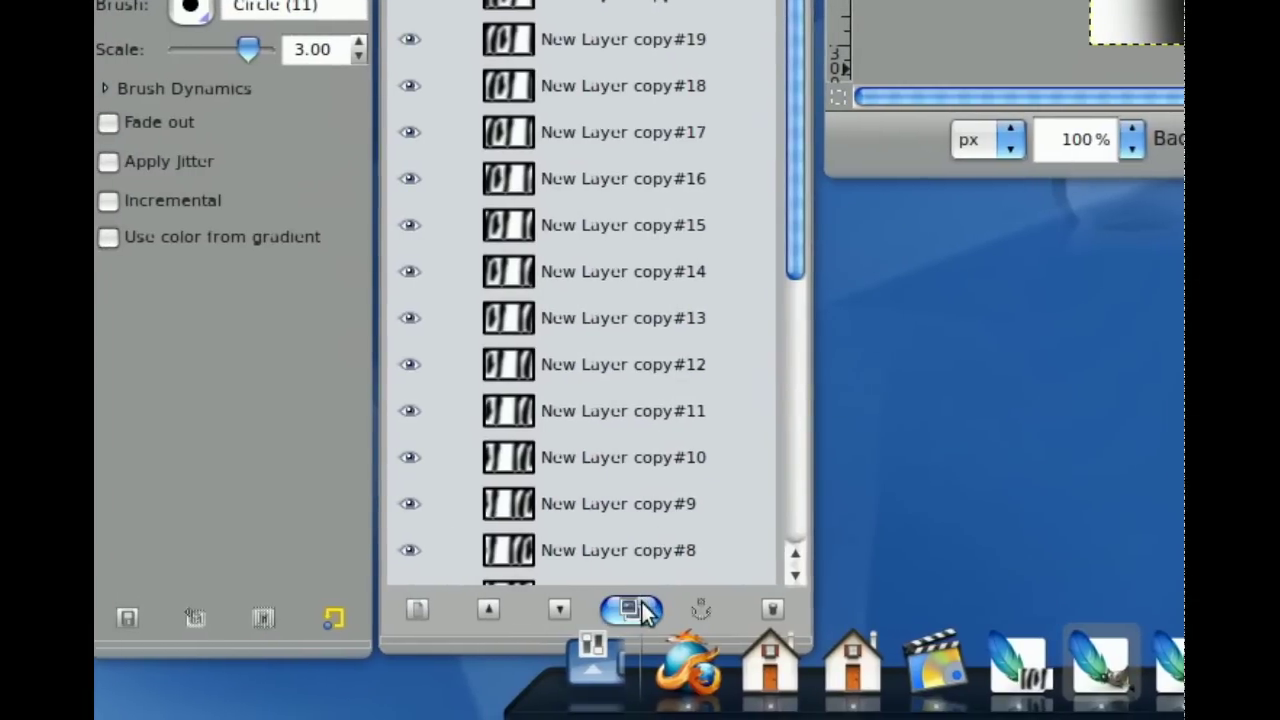
Duplicate Background and slot the copies below New Layer copies #20 down to #12.
click(641, 612)
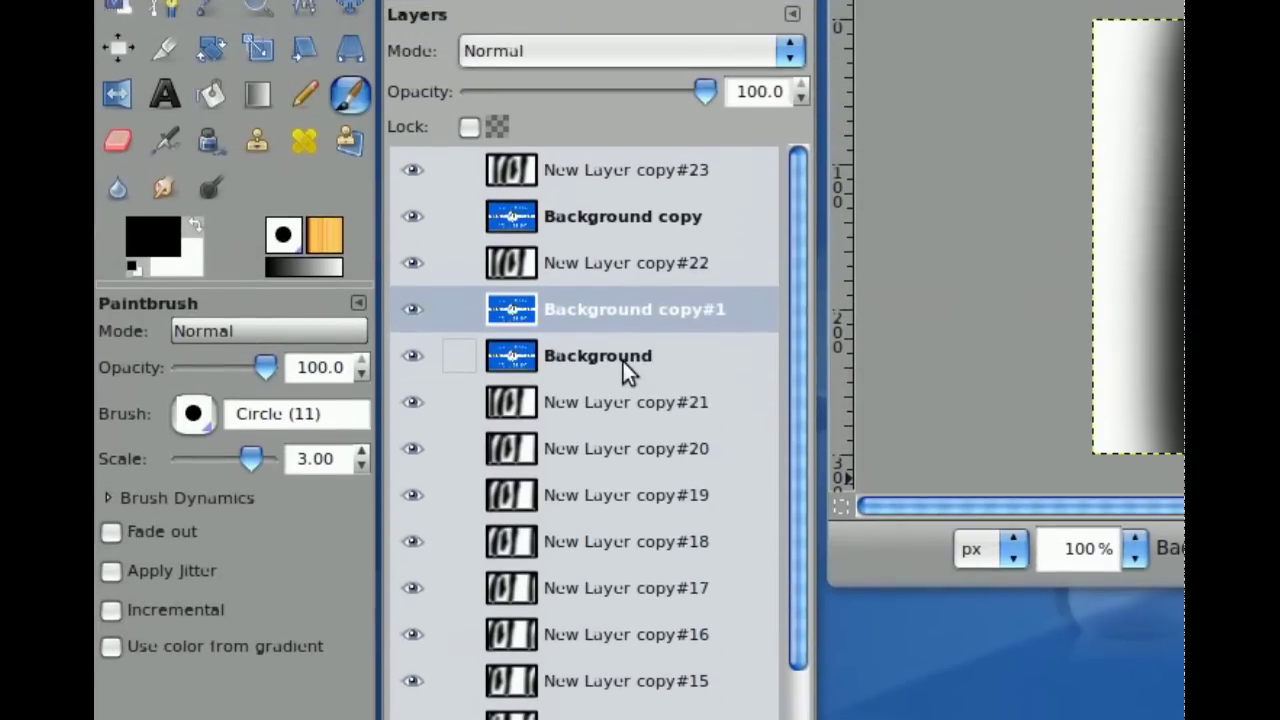
click(623, 361)
drag(623, 361, 620, 418)
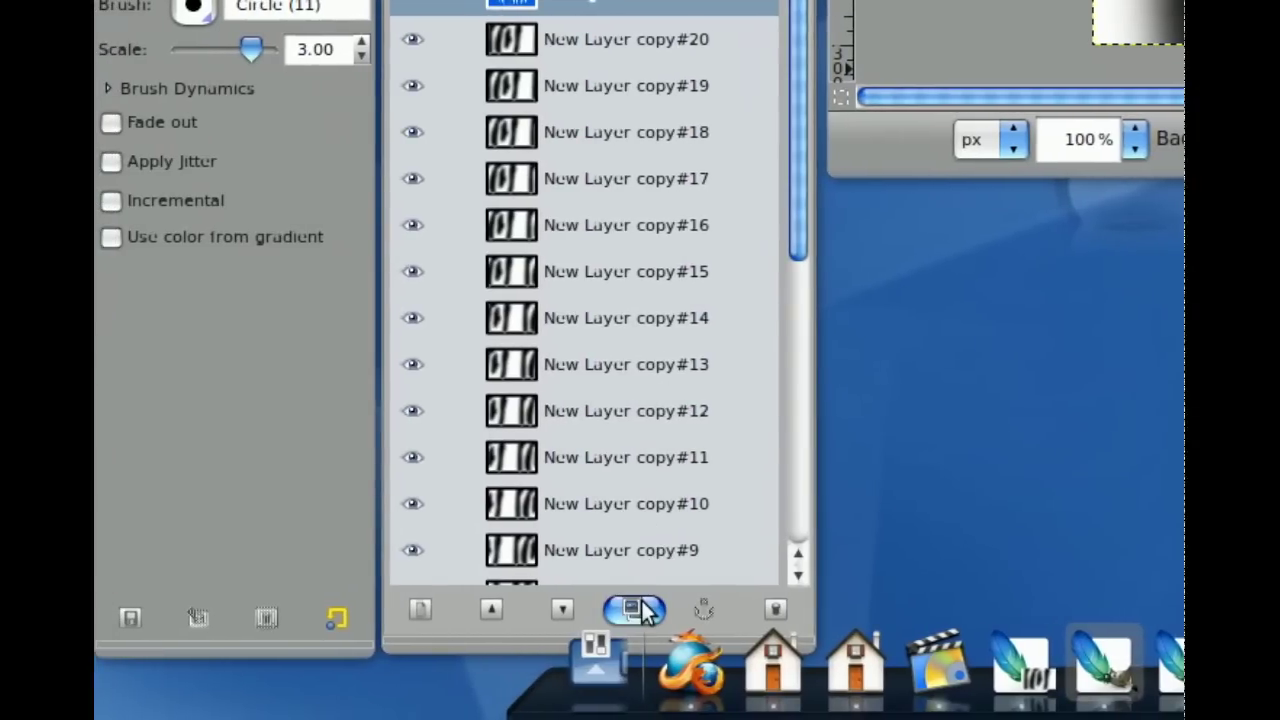
click(641, 612)
drag(614, 362, 614, 370)
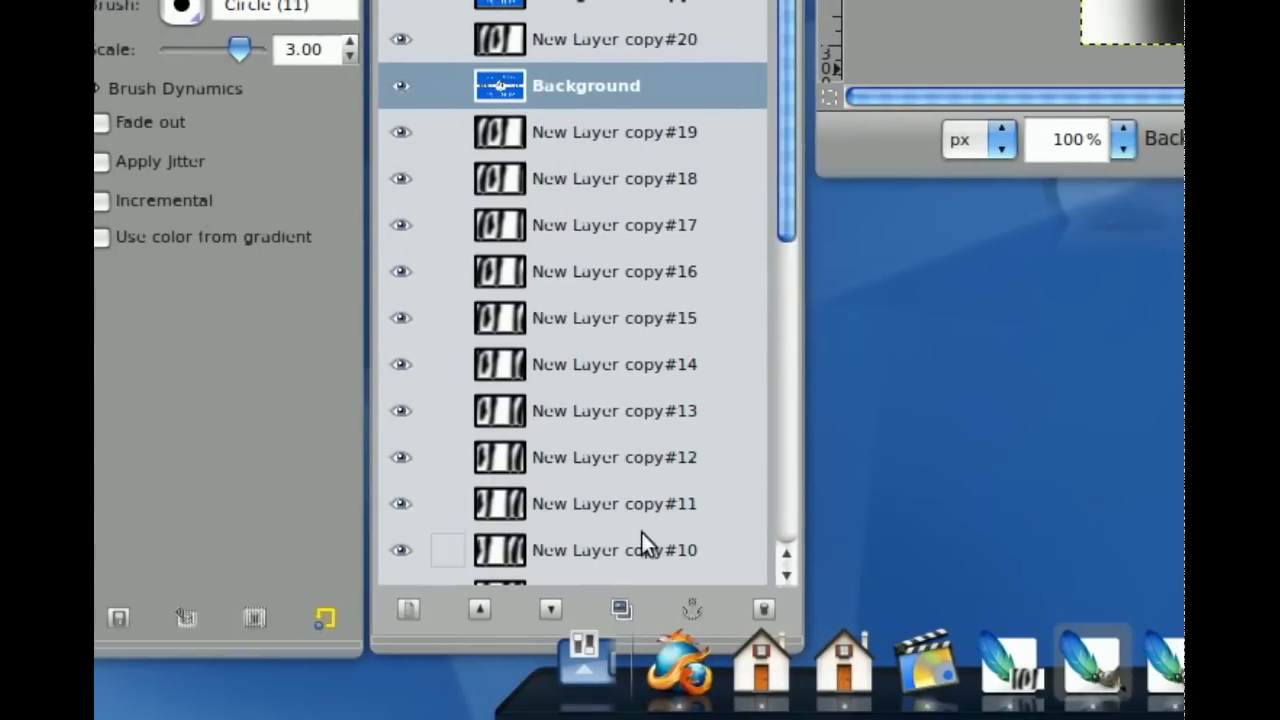
click(639, 612)
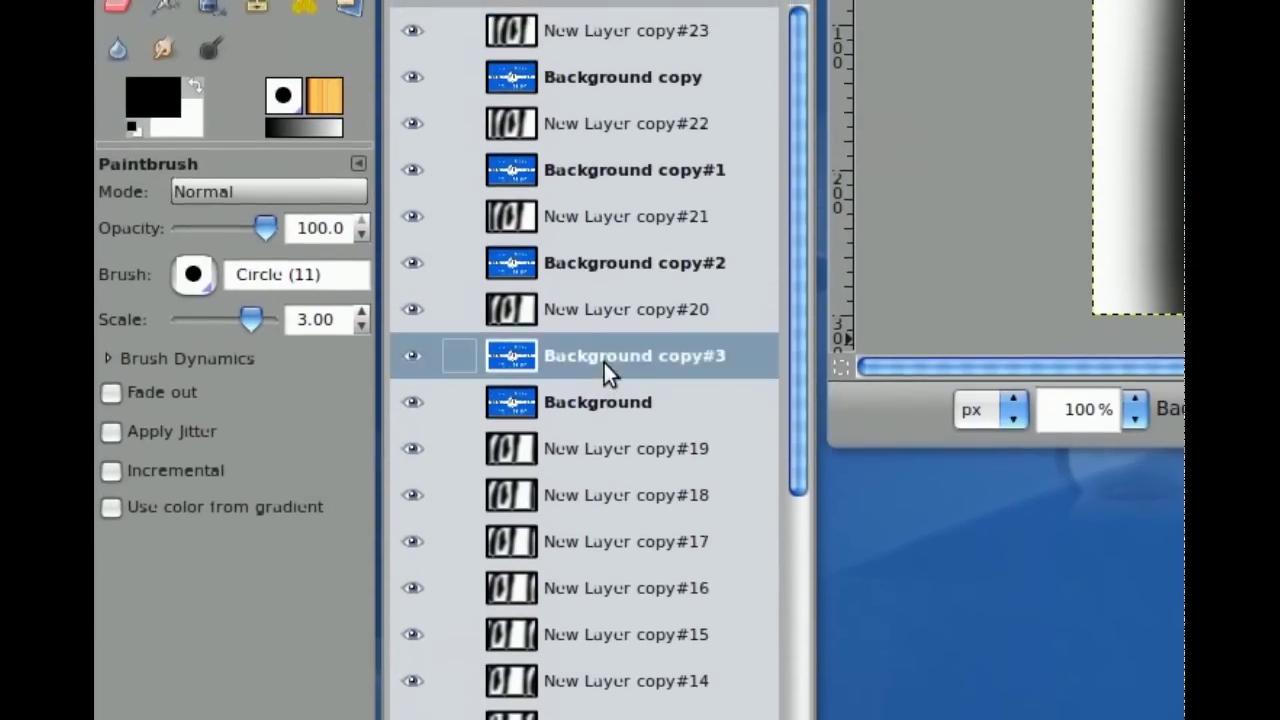
drag(604, 363, 628, 430)
click(640, 606)
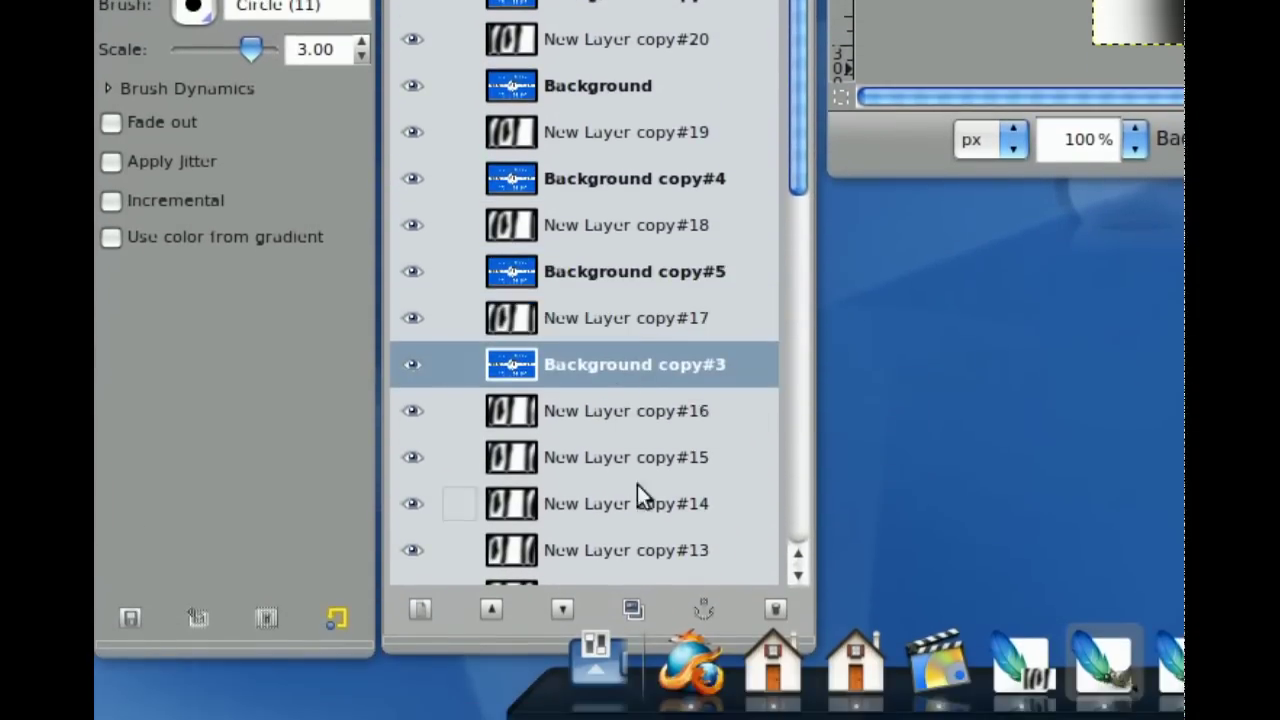
drag(621, 481, 621, 481)
click(634, 608)
mouse_move(615, 155)
mouse_down()
mouse_move(632, 378)
mouse_move(622, 370)
mouse_move(620, 445)
mouse_move(600, 376)
mouse_move(623, 380)
mouse_up()
click(640, 608)
click(640, 608)
click(633, 632)
drag(615, 245, 623, 434)
Interleave further Background copies down to New Layer copy#1, ending with Background copy#23.
click(633, 632)
click(630, 608)
drag(615, 260, 614, 362)
click(630, 610)
drag(615, 97, 605, 345)
click(633, 610)
drag(615, 286, 615, 397)
click(633, 610)
drag(615, 234, 610, 445)
click(633, 610)
mouse_move(615, 329)
mouse_down()
mouse_move(615, 435)
mouse_move(640, 485)
mouse_up()
click(628, 608)
mouse_move(615, 422)
mouse_down()
mouse_move(645, 548)
mouse_move(625, 590)
mouse_move(635, 572)
mouse_move(643, 591)
mouse_up()
click(587, 608)
click(621, 605)
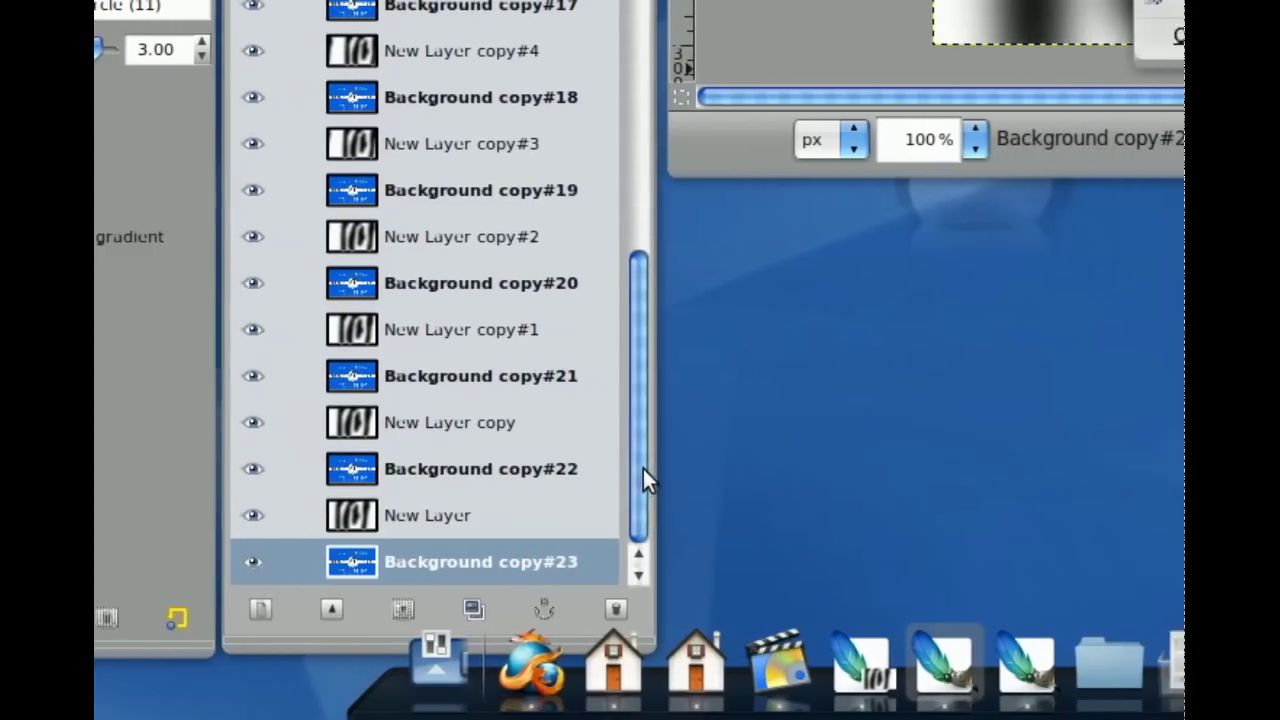
Scroll the Layers list from Background copy#23 at the bottom back up to the top.
scroll(643, 466, up, 1)
scroll(640, 430, up, 2)
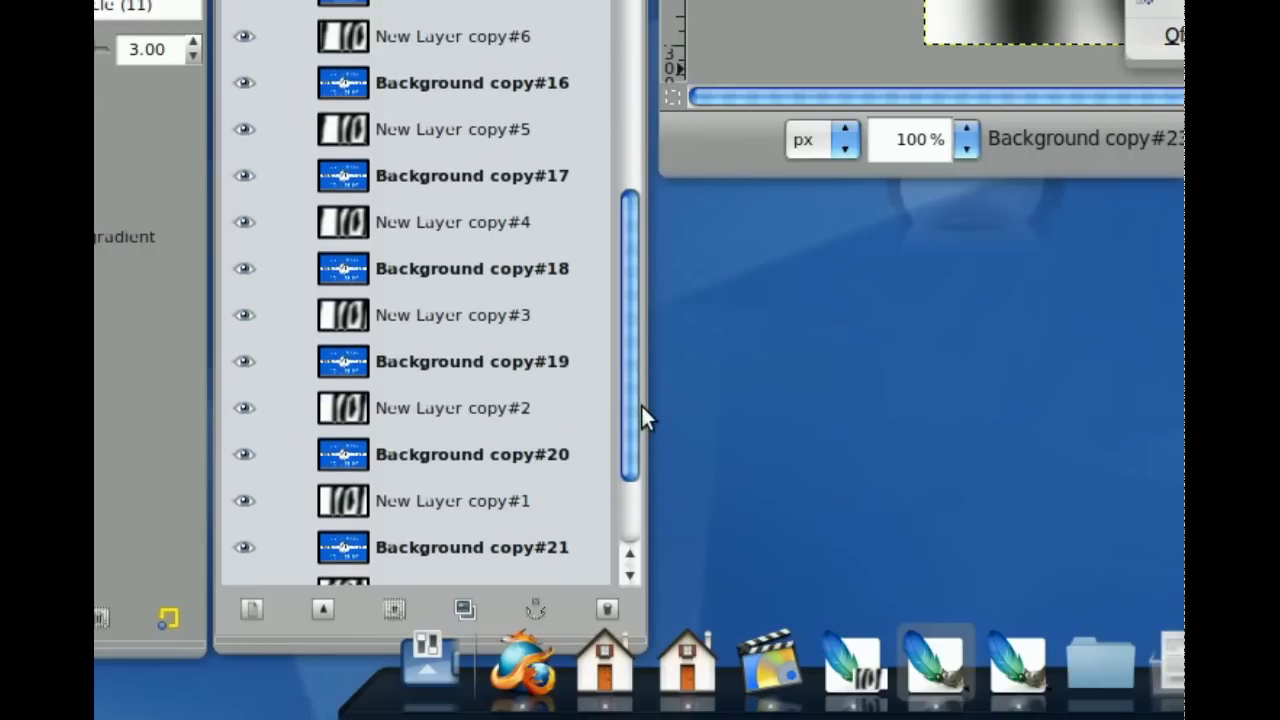
scroll(641, 410, up, 2)
scroll(641, 395, up, 1)
scroll(640, 386, up, 2)
scroll(640, 366, up, 1)
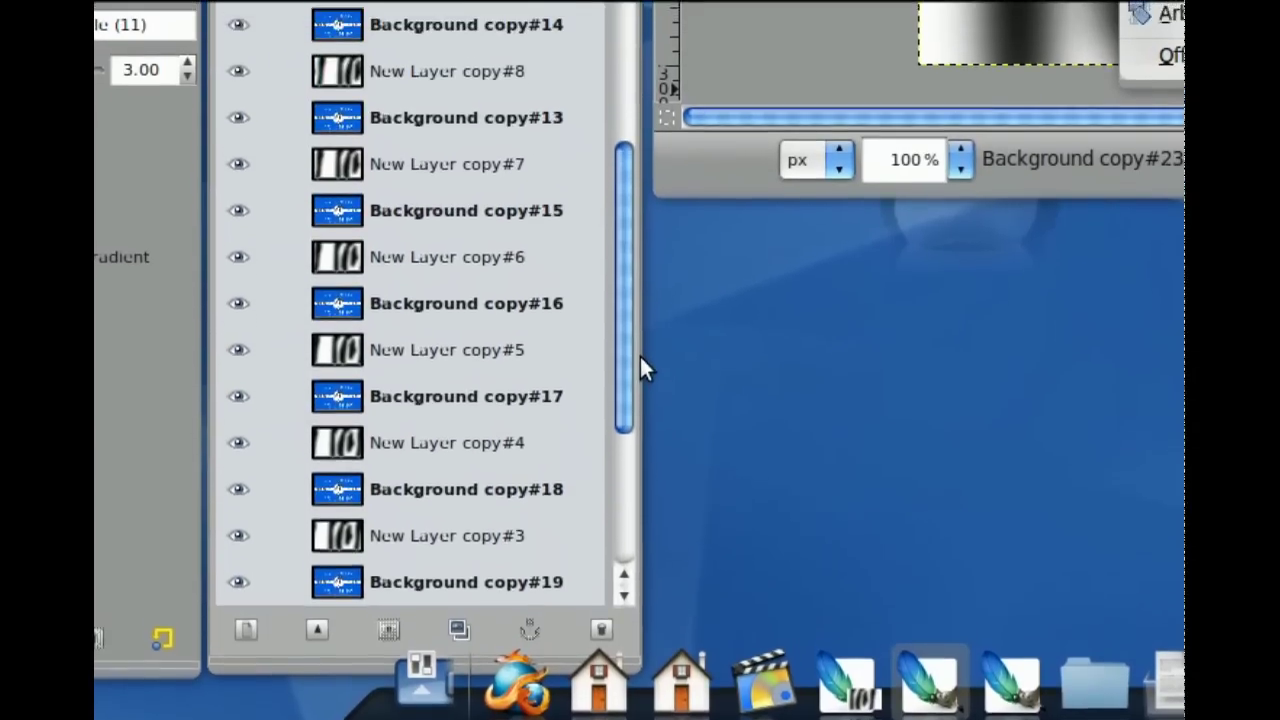
scroll(641, 366, up, 1)
scroll(641, 366, up, 1)
scroll(641, 366, up, 1)
scroll(641, 366, up, 1)
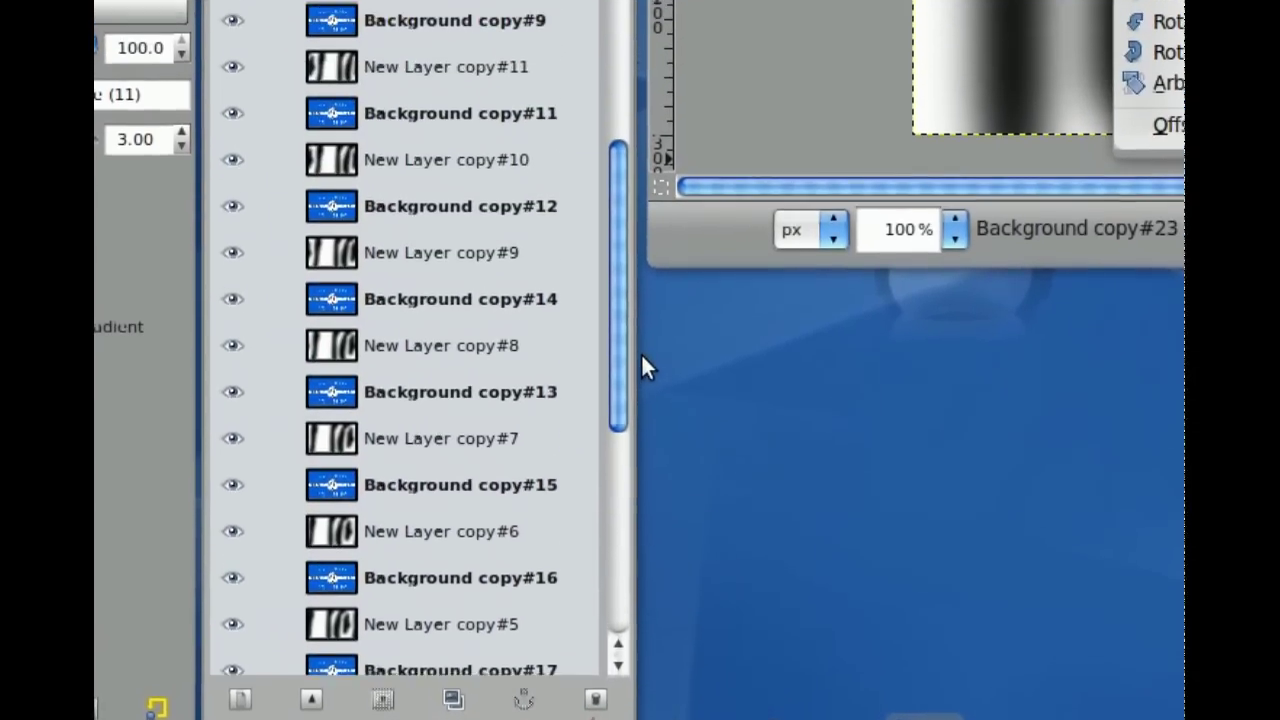
scroll(643, 368, up, 1)
scroll(643, 368, up, 1)
scroll(643, 368, up, 2)
scroll(643, 368, up, 1)
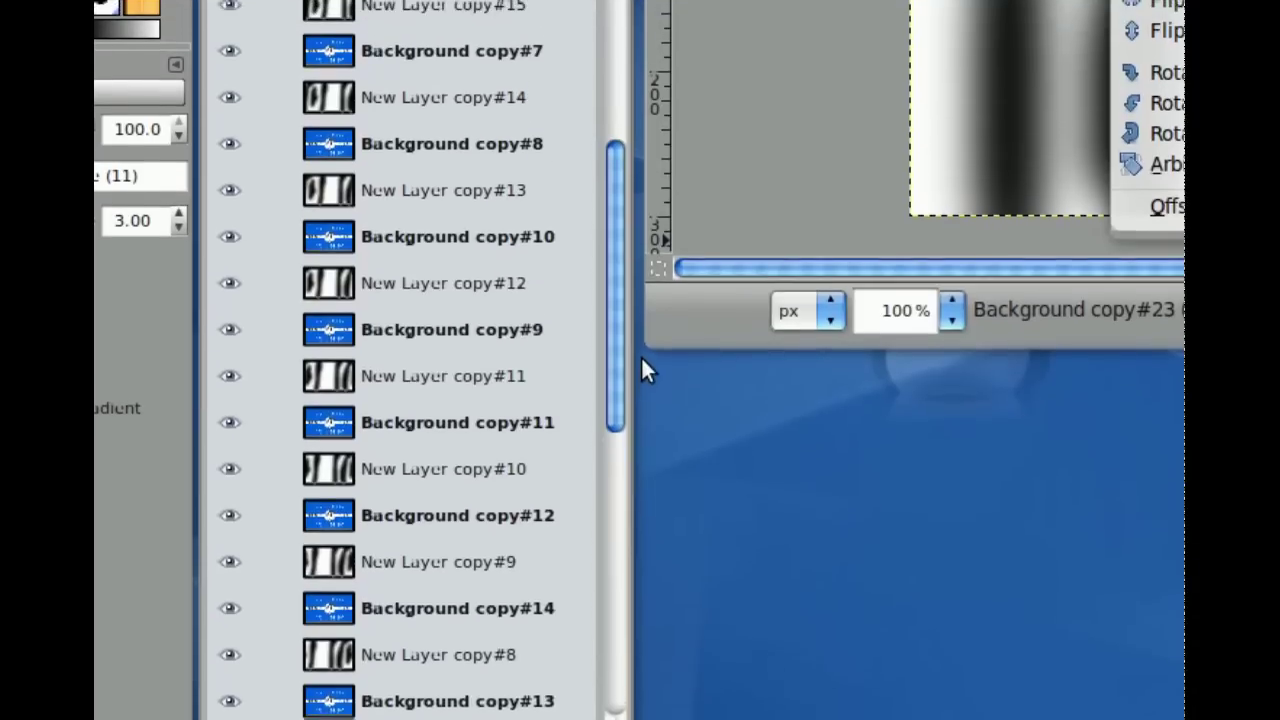
scroll(643, 368, up, 1)
scroll(643, 368, up, 1)
scroll(643, 368, up, 2)
scroll(643, 368, up, 2)
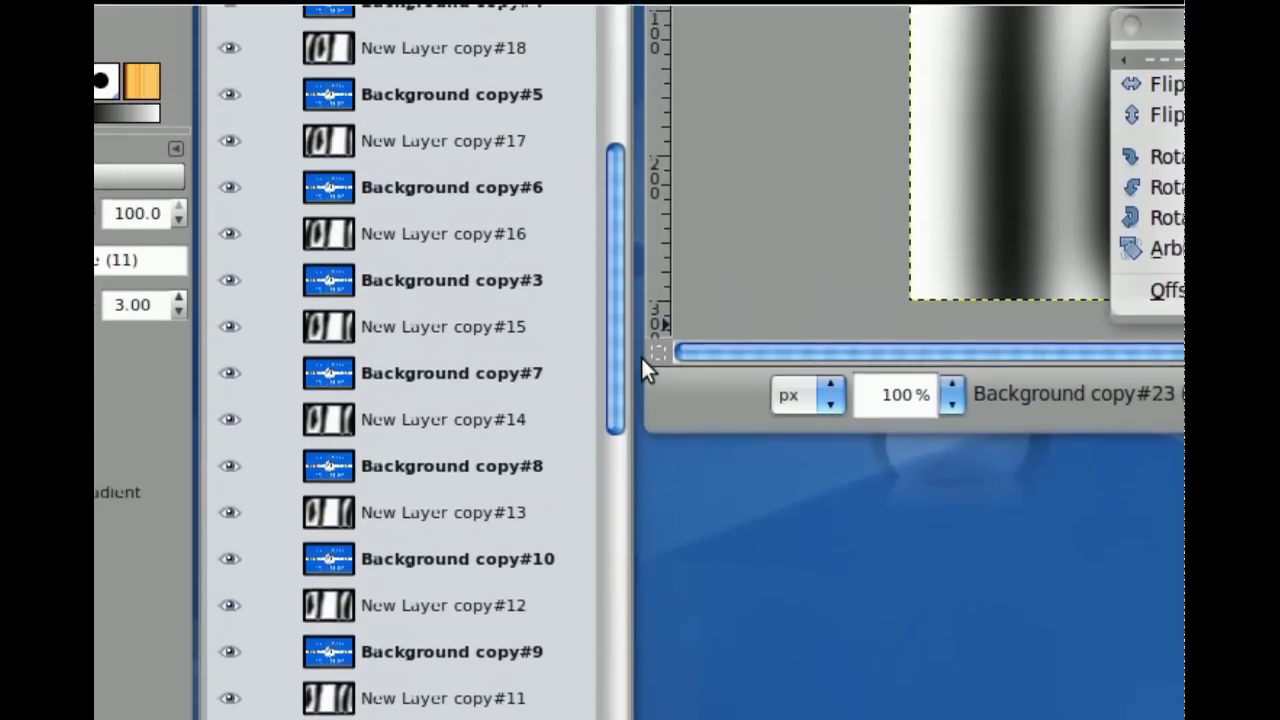
scroll(645, 372, up, 2)
scroll(645, 372, up, 1)
scroll(645, 372, up, 2)
scroll(645, 372, up, 2)
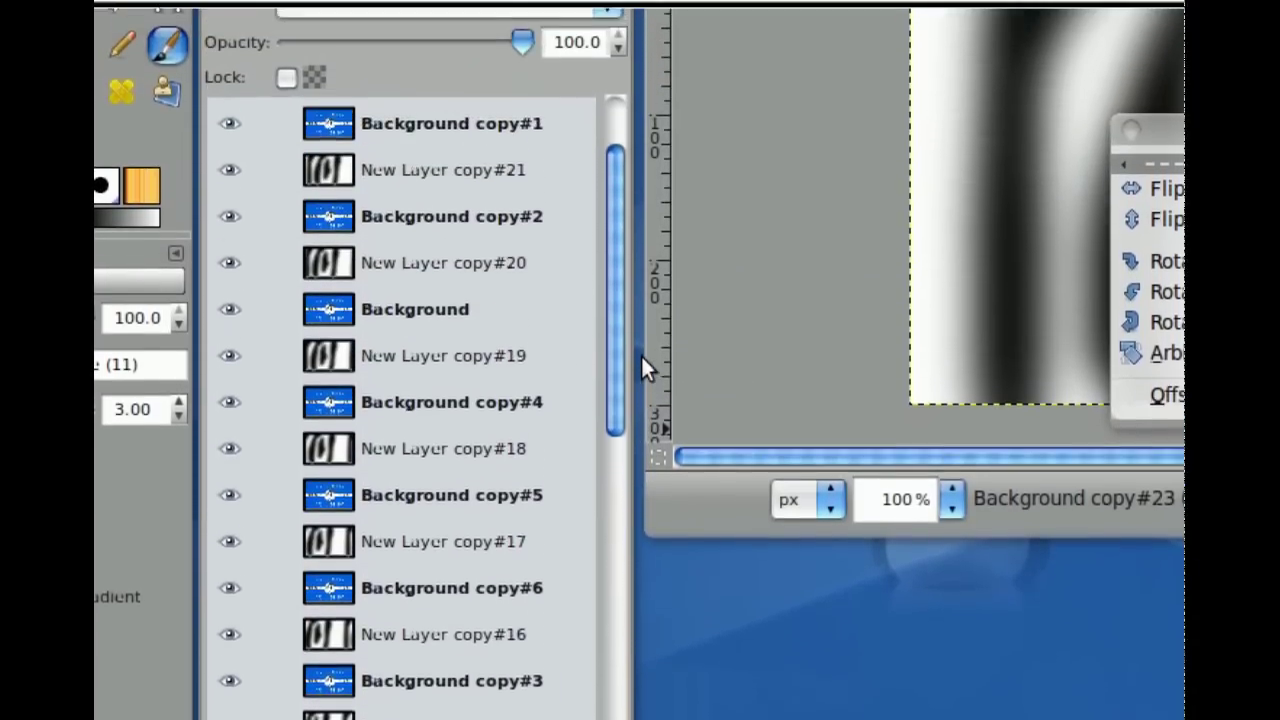
scroll(645, 370, up, 2)
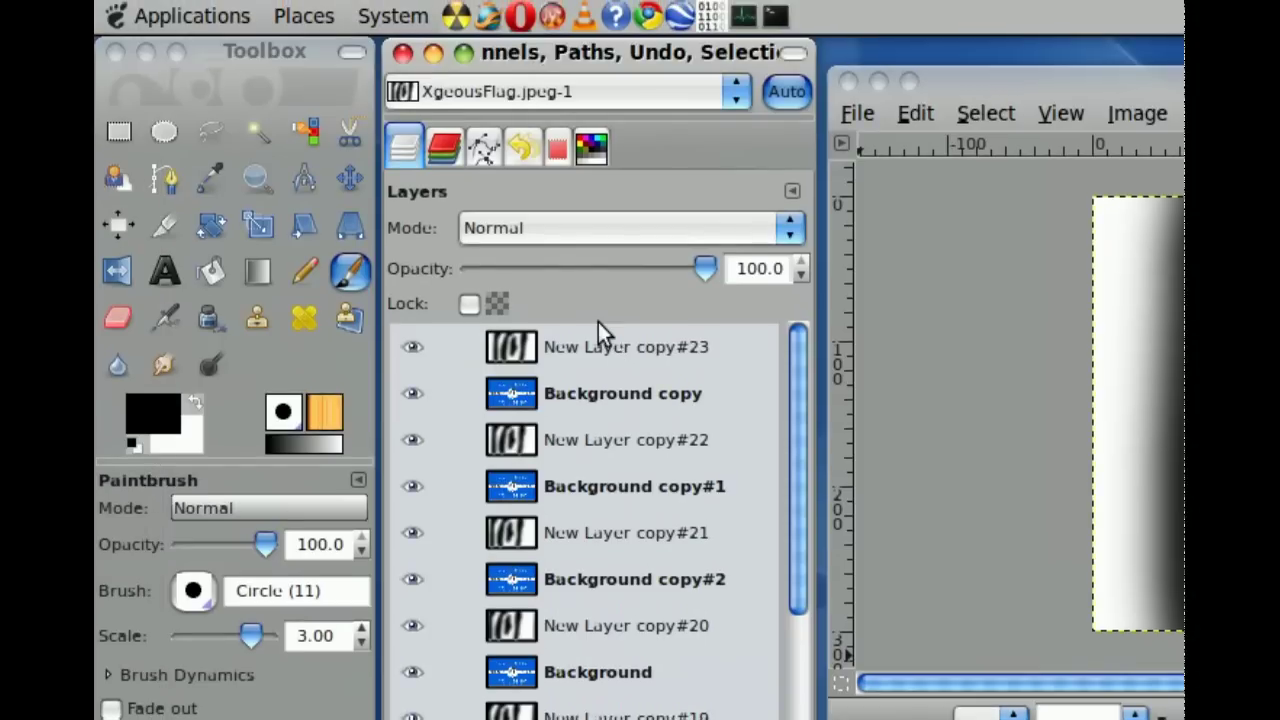
Set New Layer copy#23 to Grain extract mode and close the torn-off Transform menu.
click(598, 331)
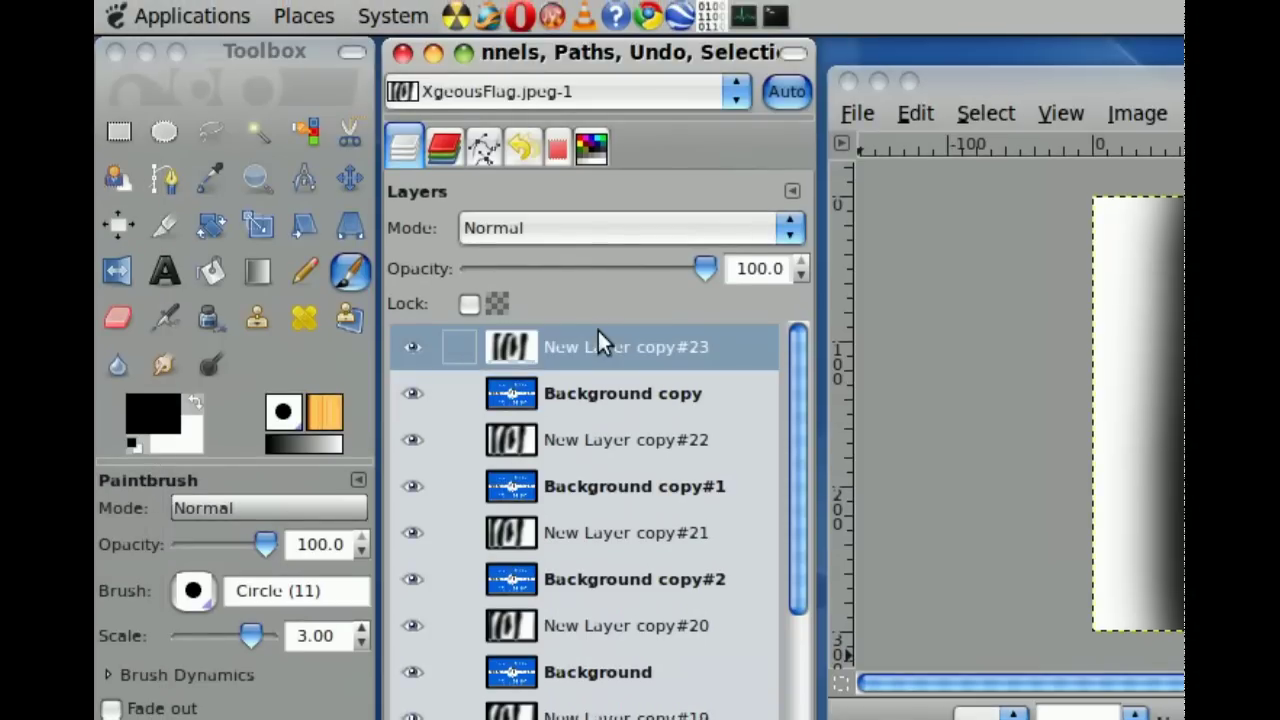
click(602, 230)
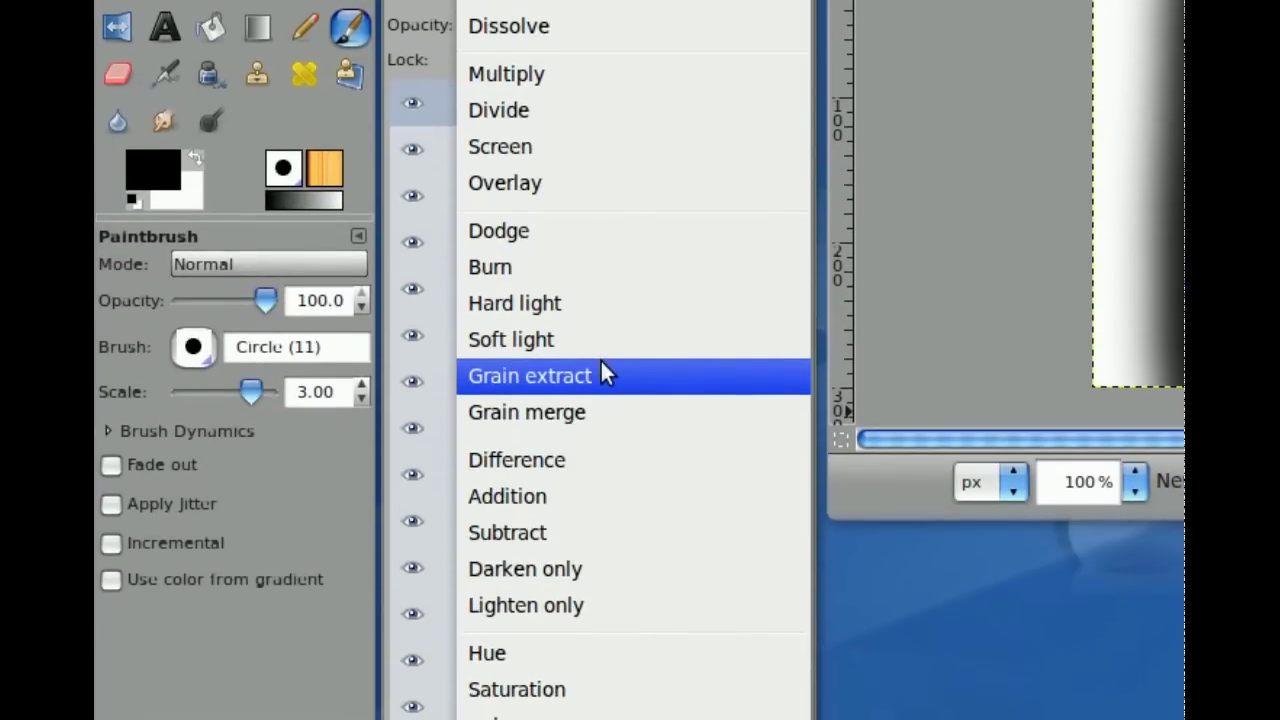
click(601, 361)
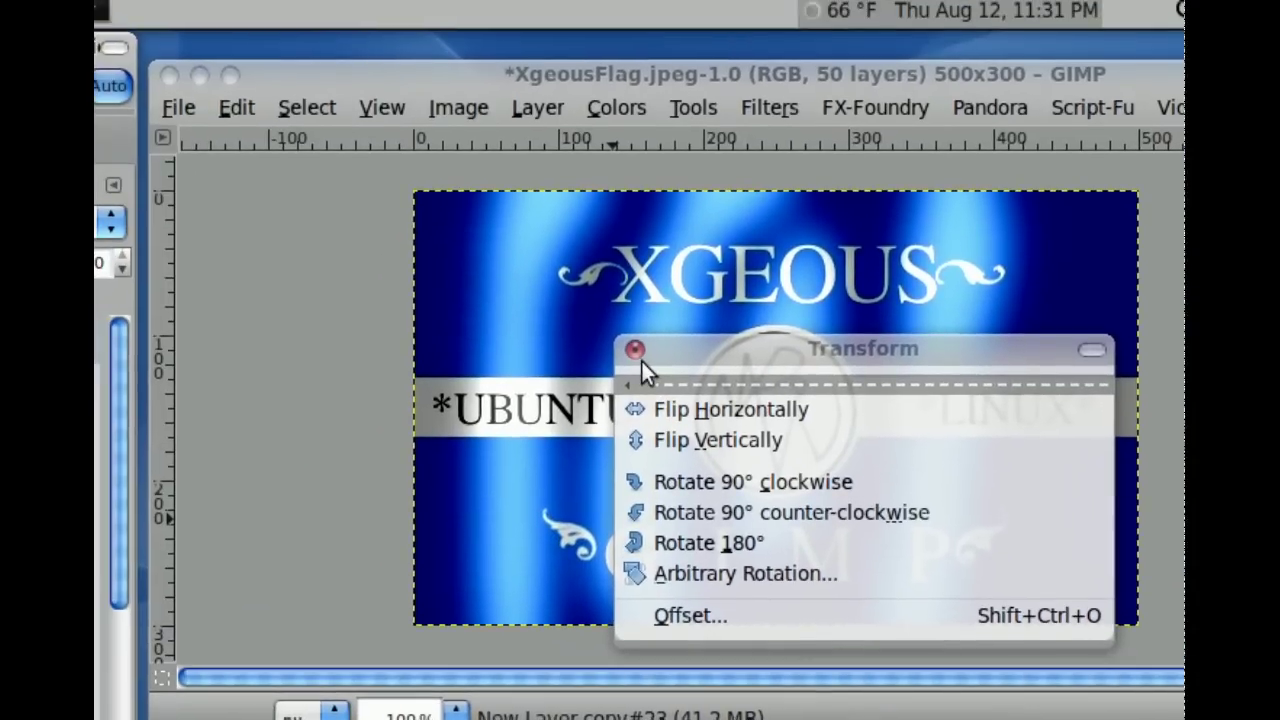
click(618, 324)
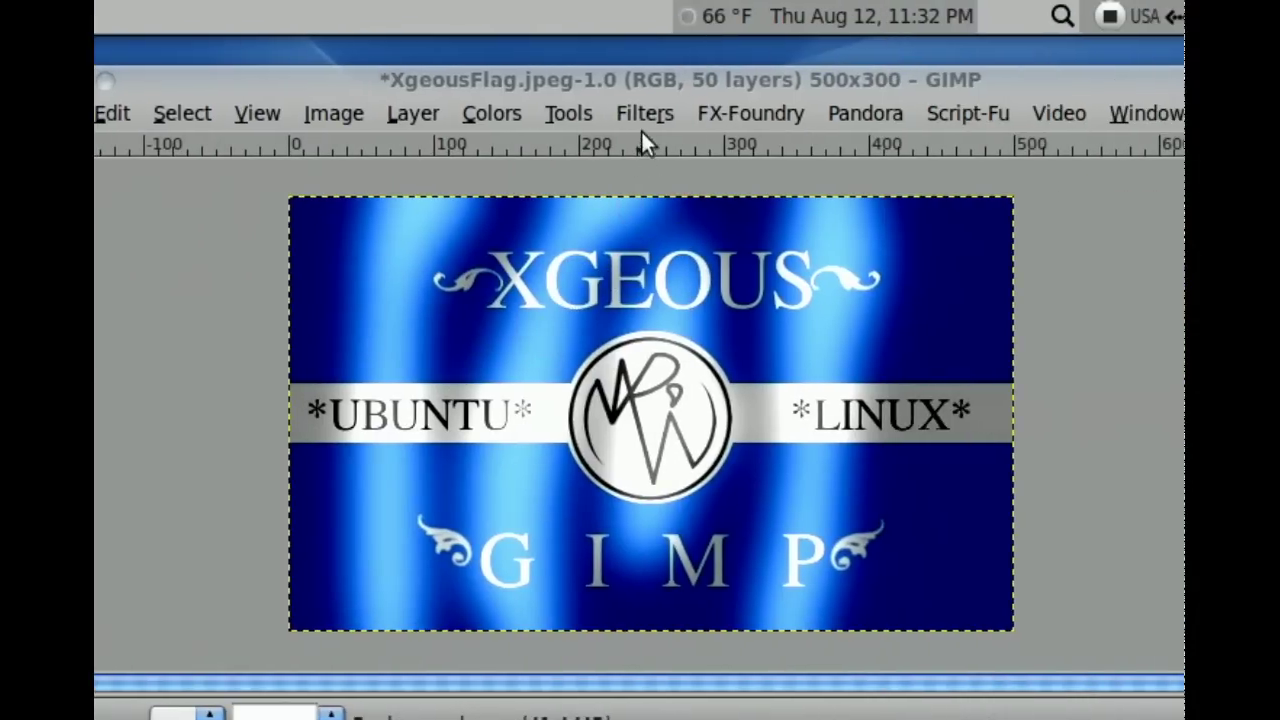
Displace Background copy by 5.00 in X and Y, using New Layer copy#23 as both maps.
click(641, 115)
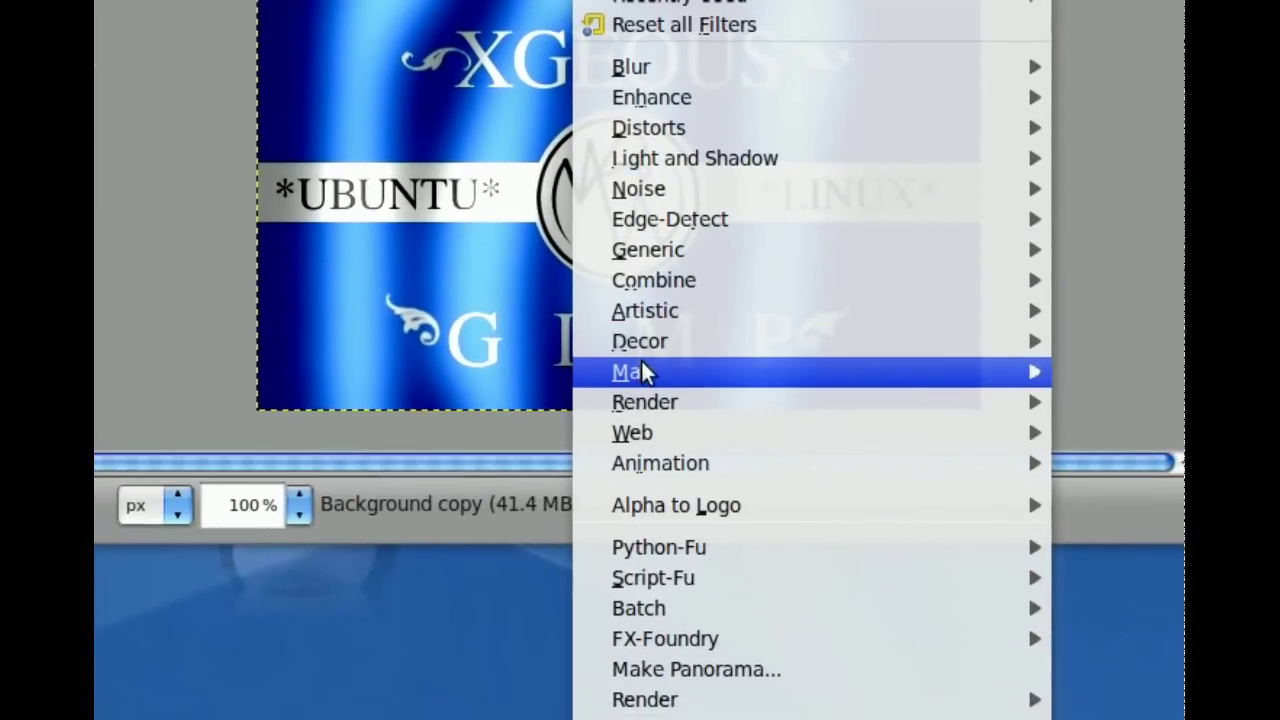
mouse_move(890, 322)
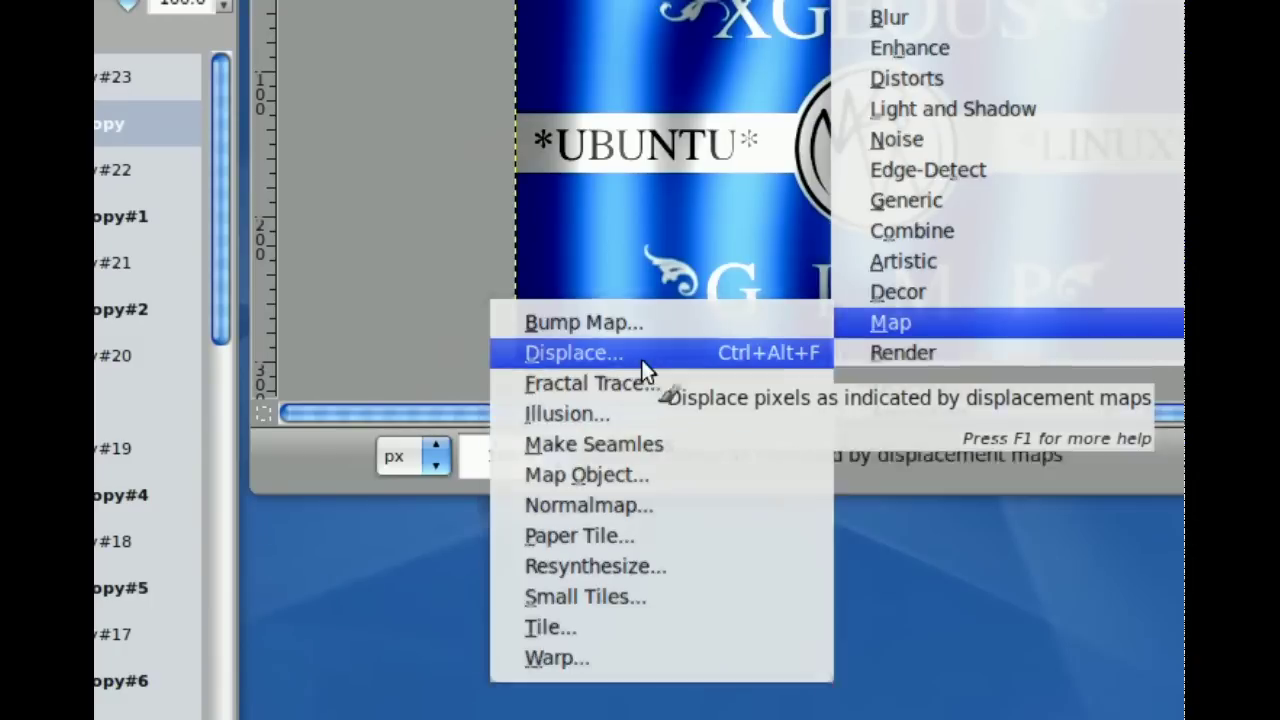
click(643, 360)
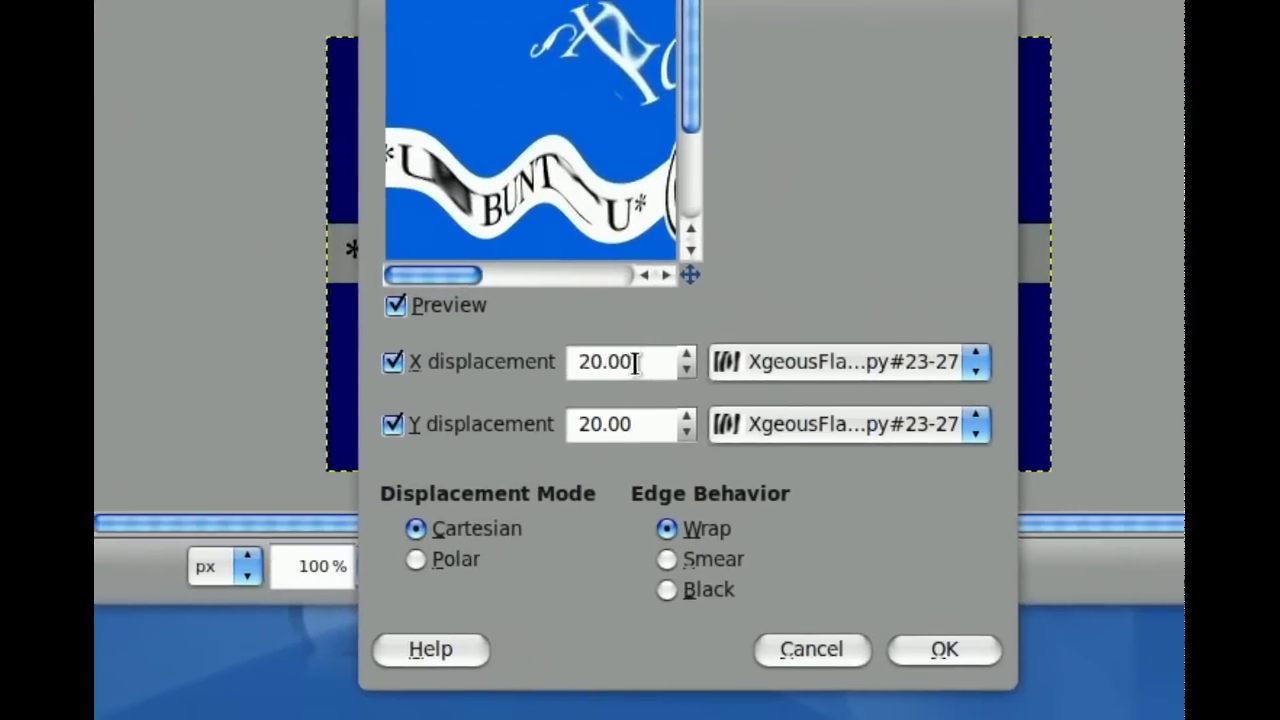
drag(651, 357, 643, 370)
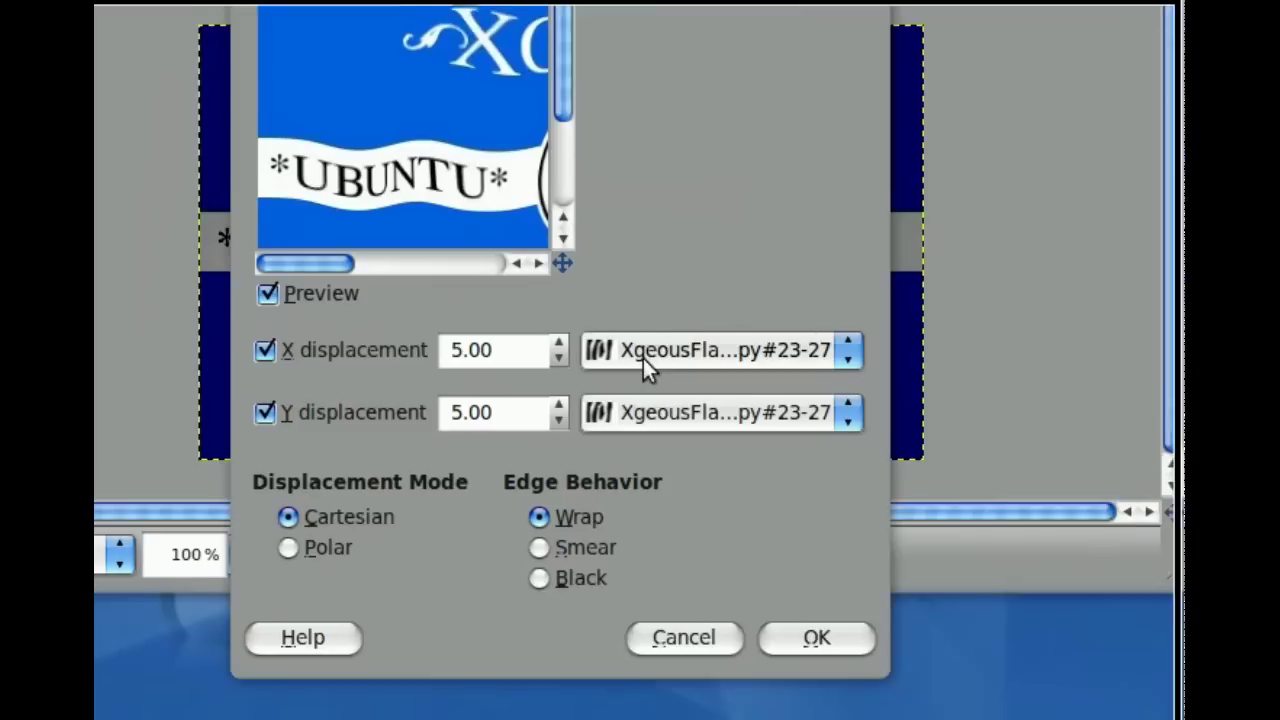
click(643, 368)
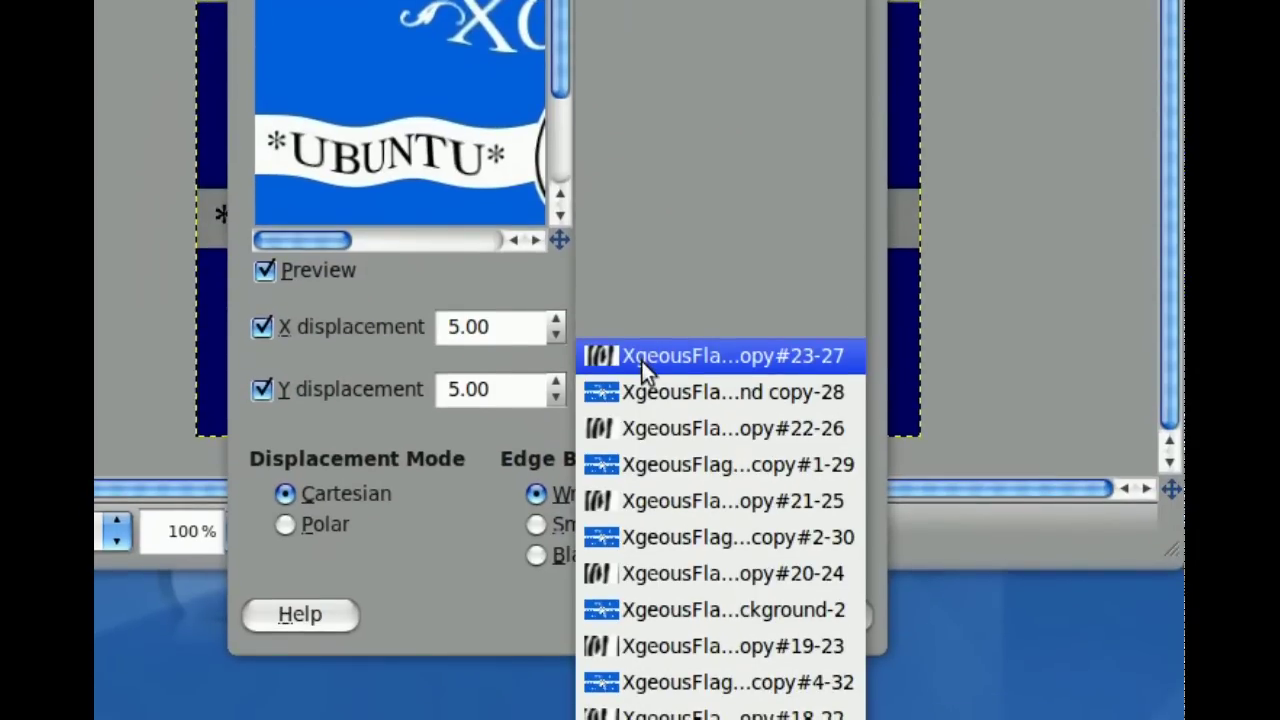
click(643, 370)
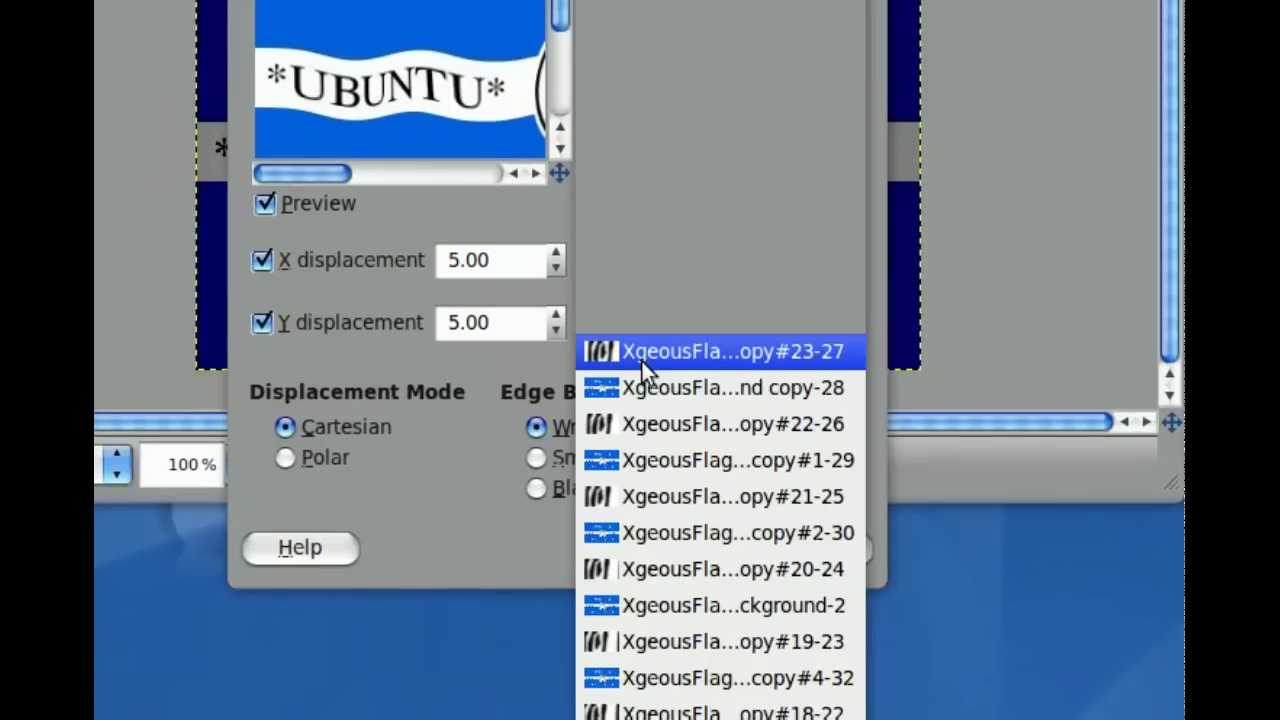
click(645, 370)
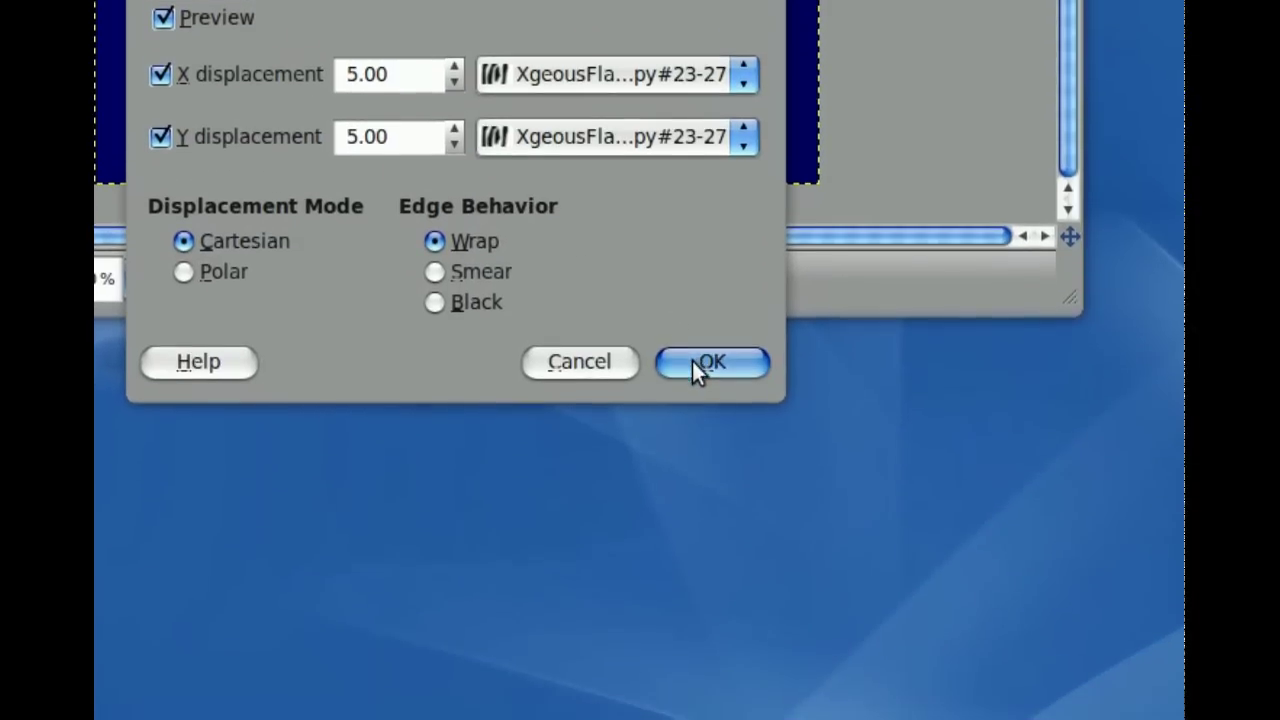
click(694, 368)
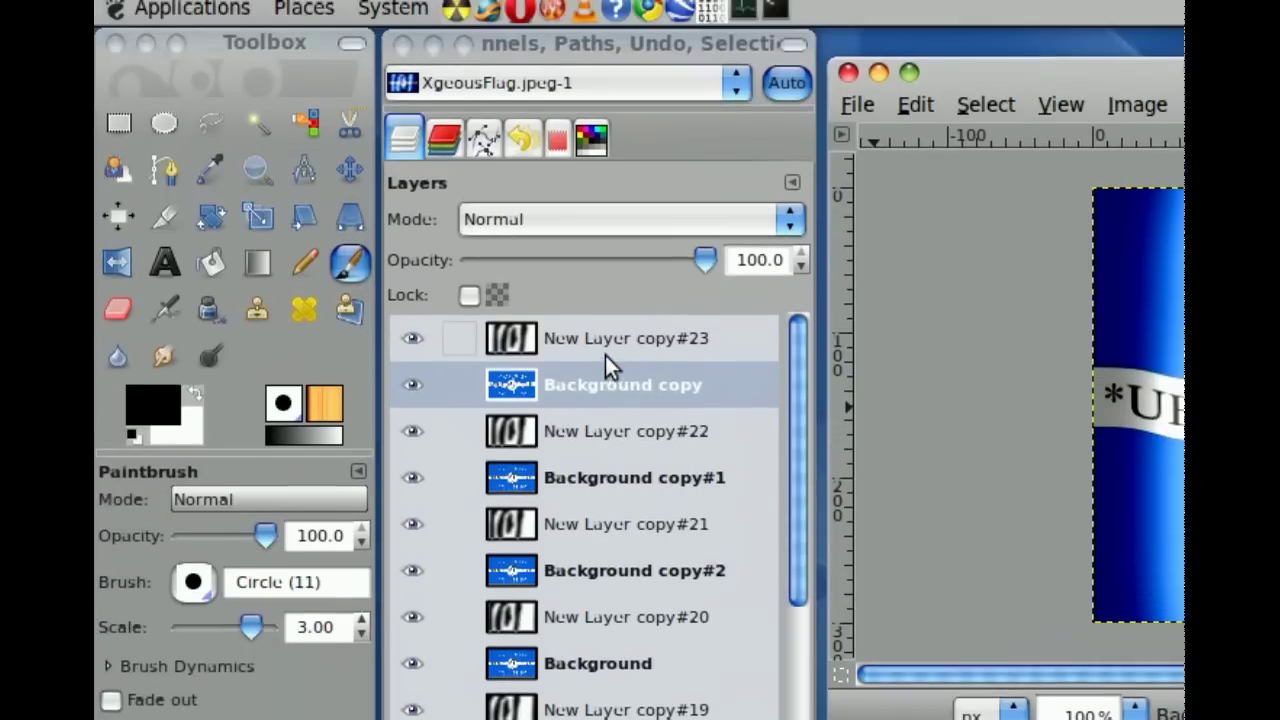
Merge New Layer copy#23 down into Background copy, hide it, and select New Layer copy#22.
right_click(601, 355)
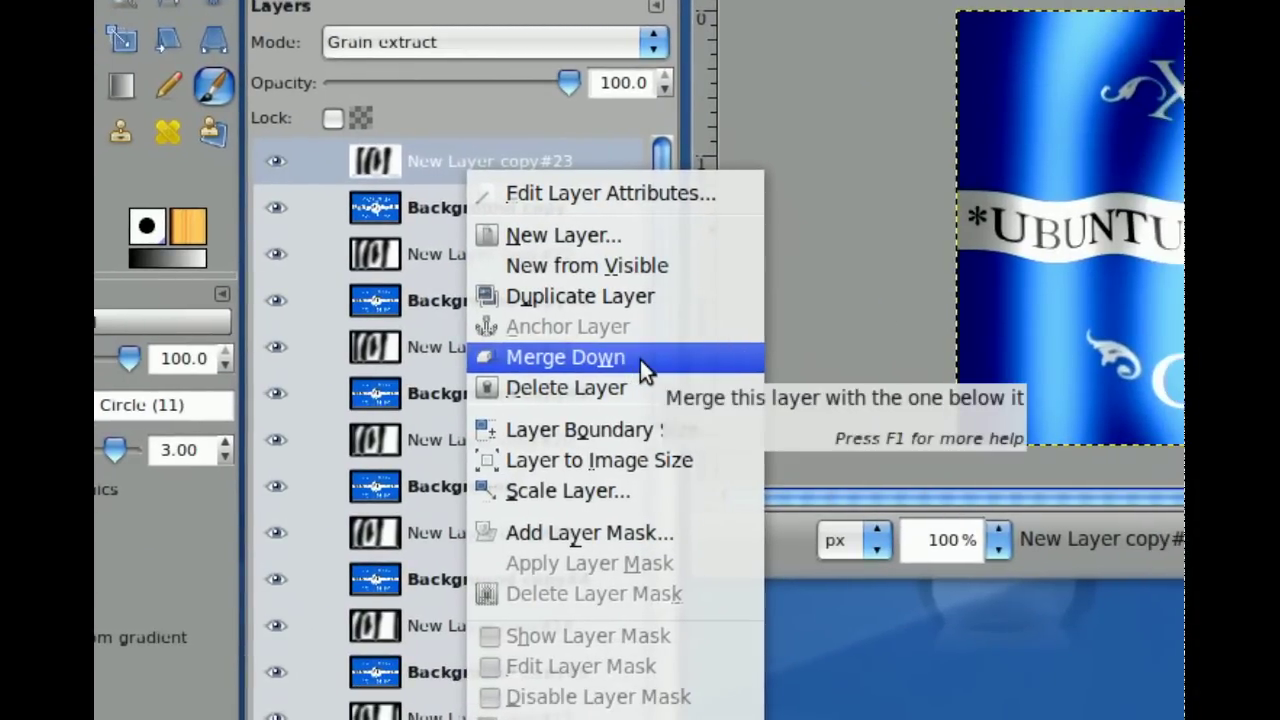
click(641, 372)
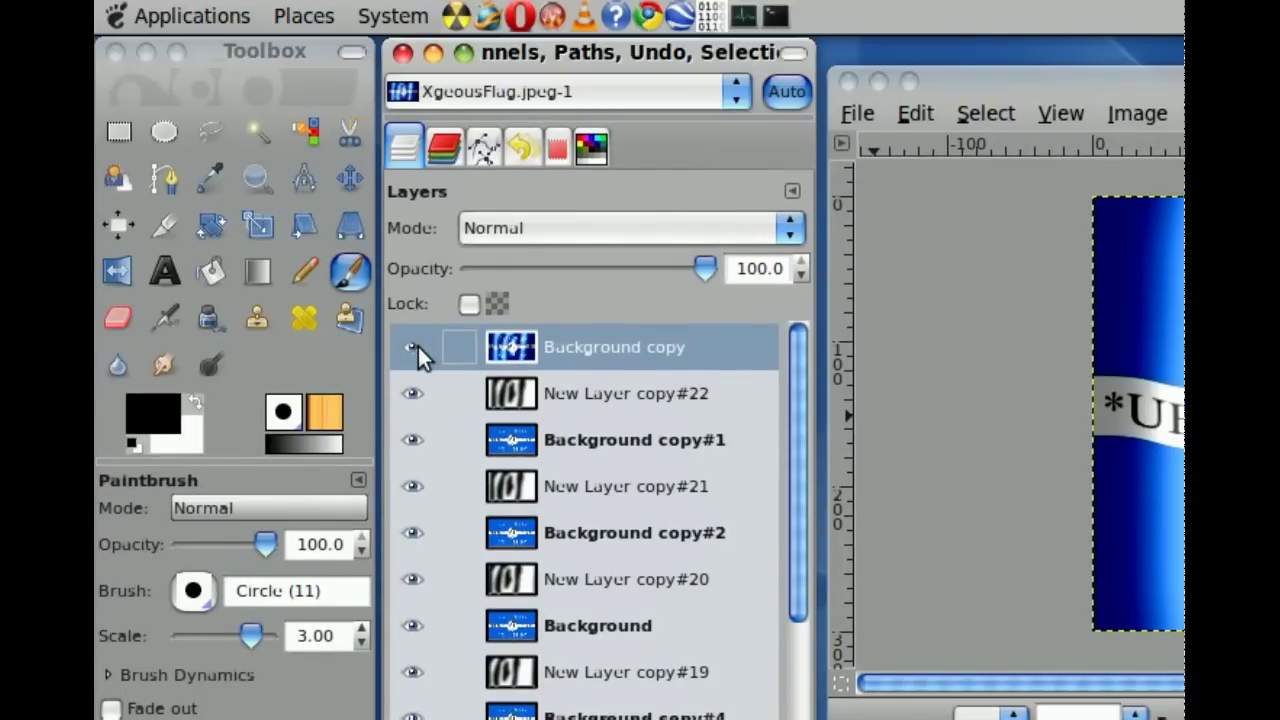
click(418, 346)
click(570, 359)
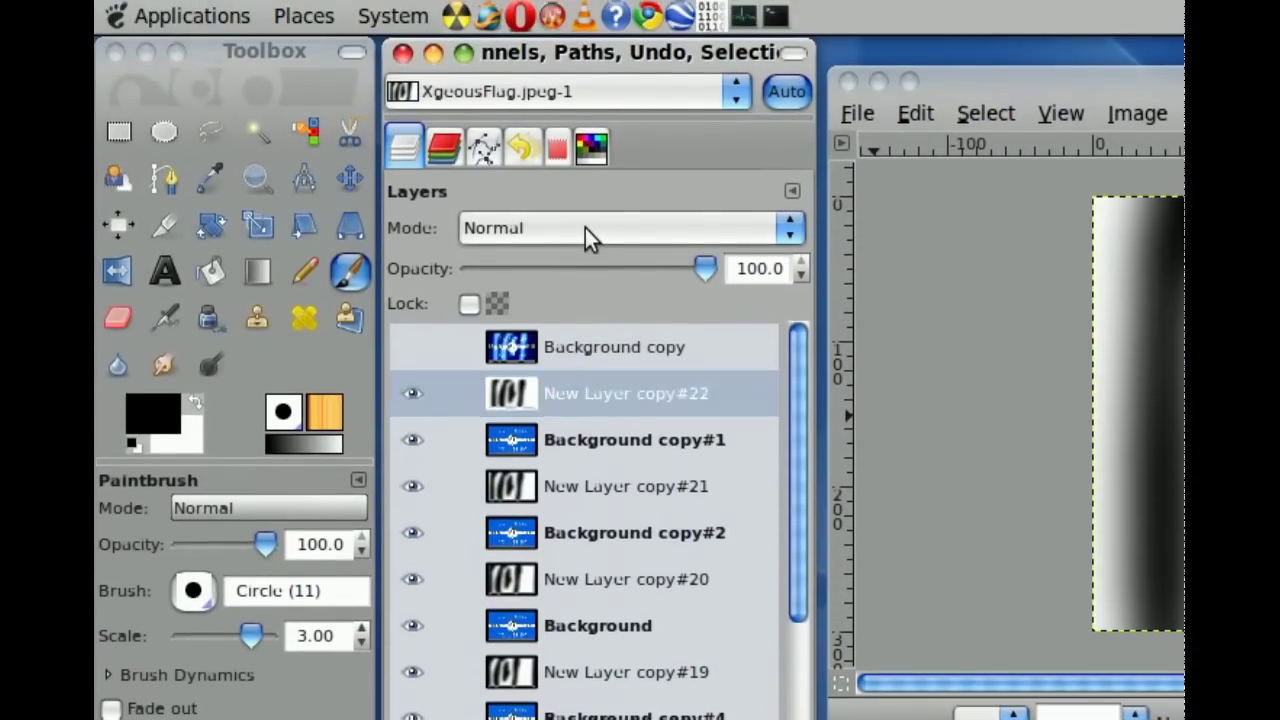
click(585, 228)
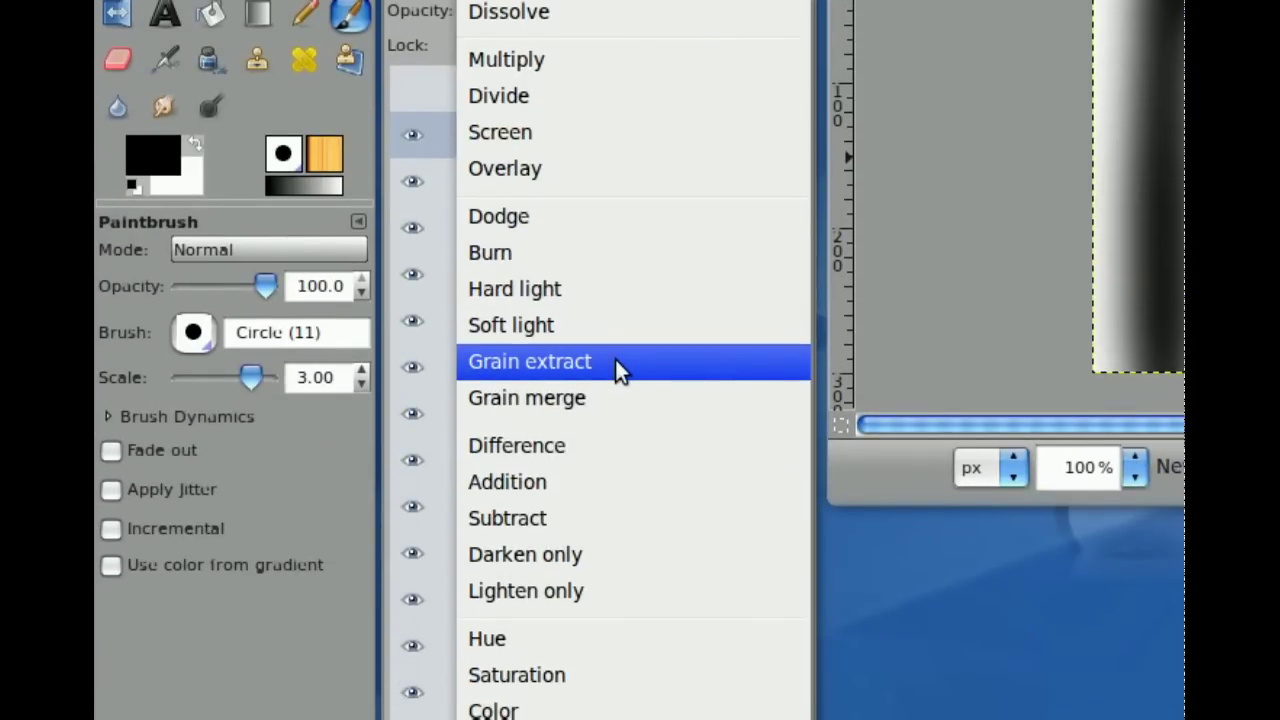
Set New Layer copy#22 to Grain extract, select Background copy#1, and tear off the Map filters.
click(615, 361)
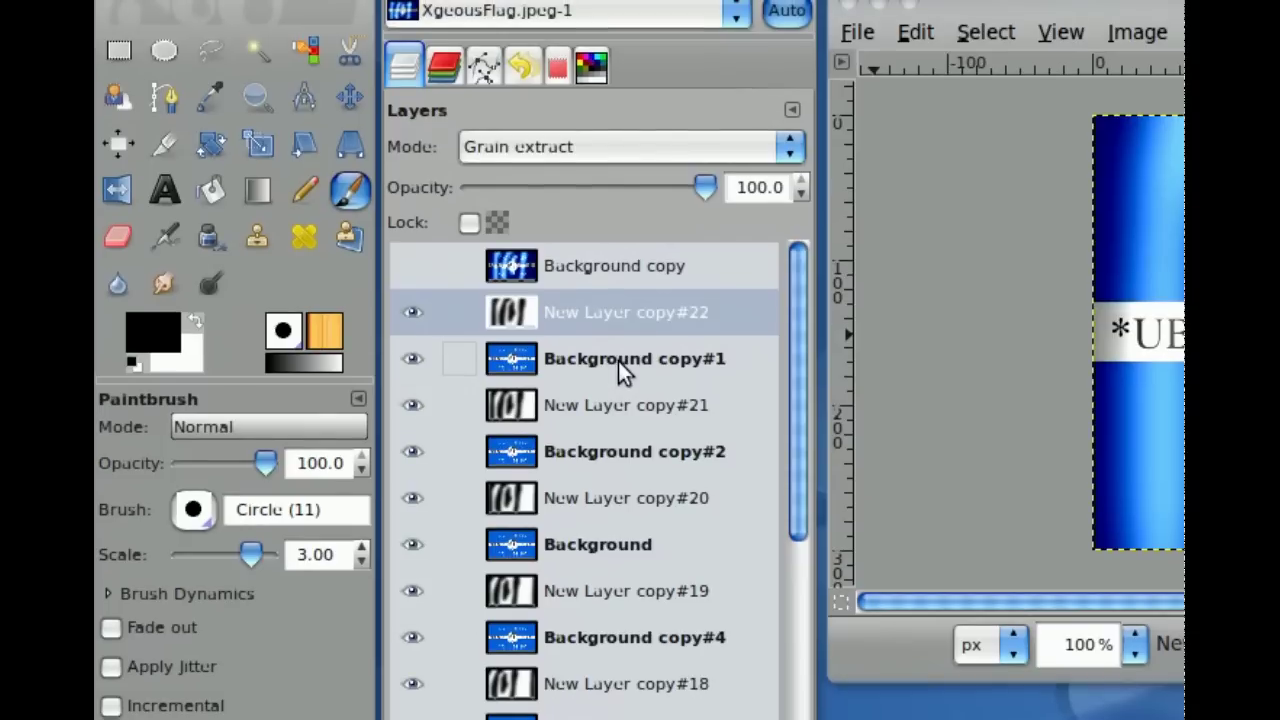
click(618, 361)
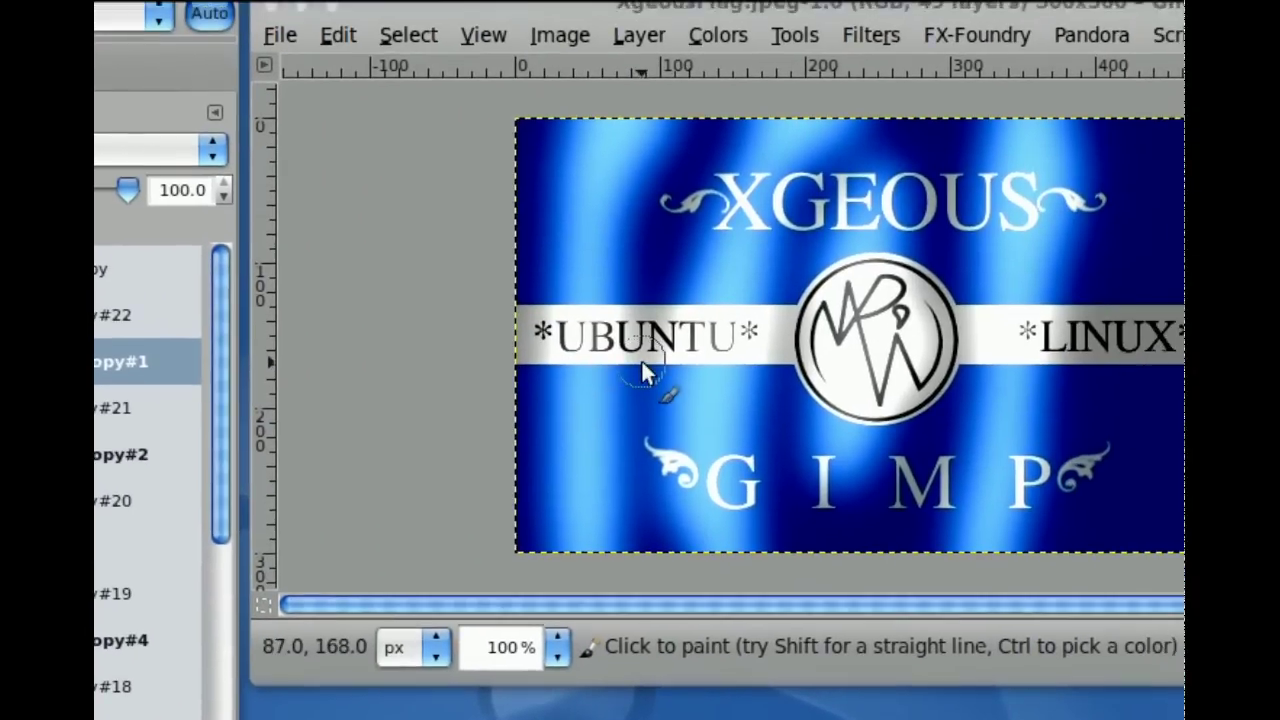
right_click(645, 372)
right_click(653, 284)
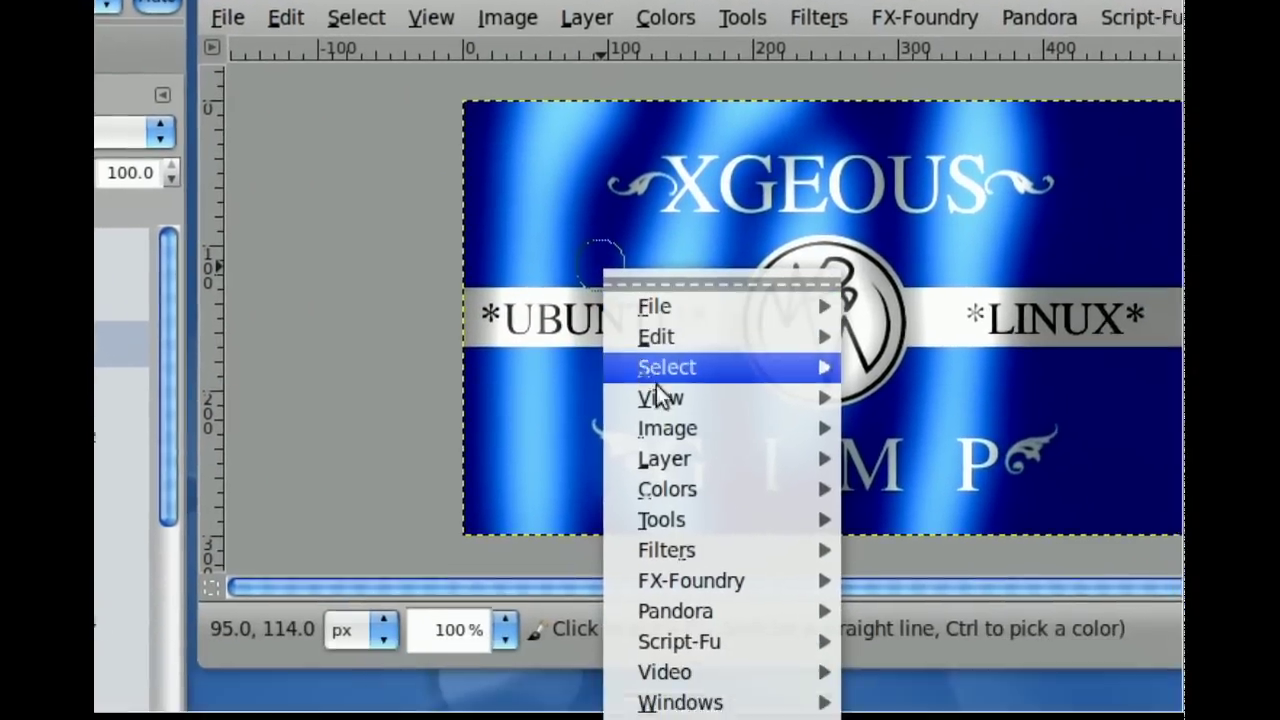
mouse_move(594, 196)
mouse_move(825, 370)
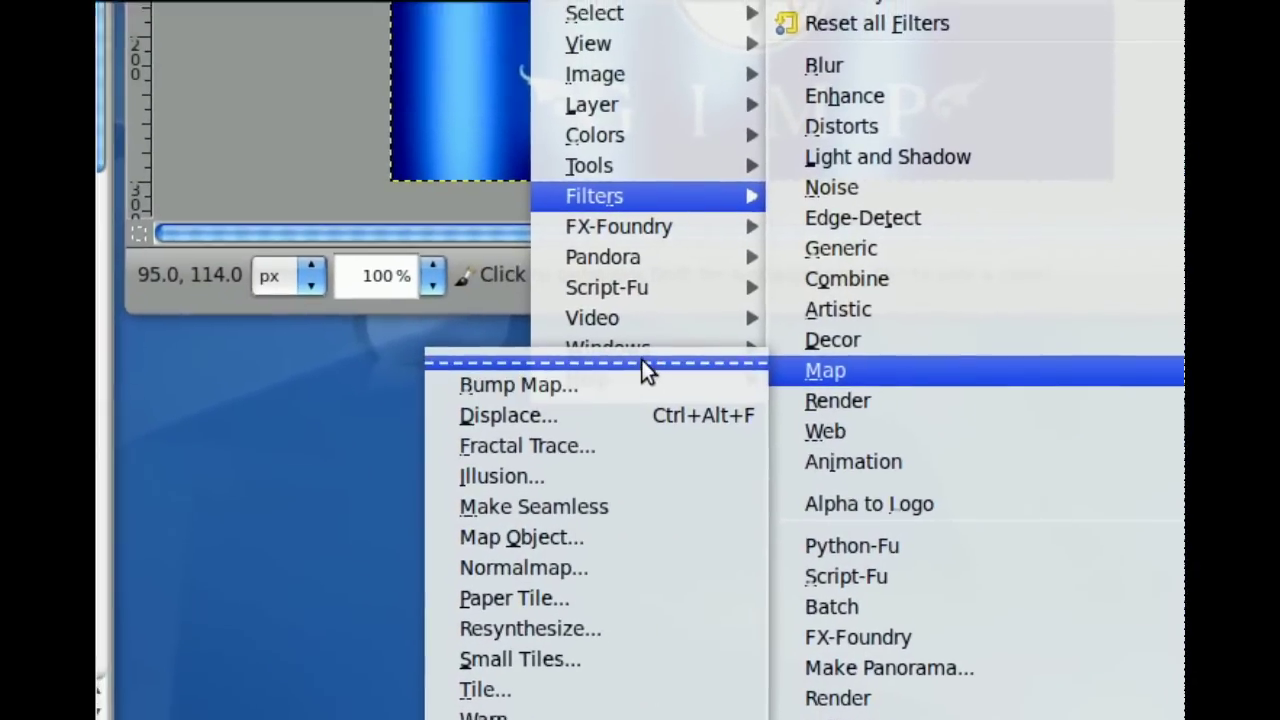
click(643, 363)
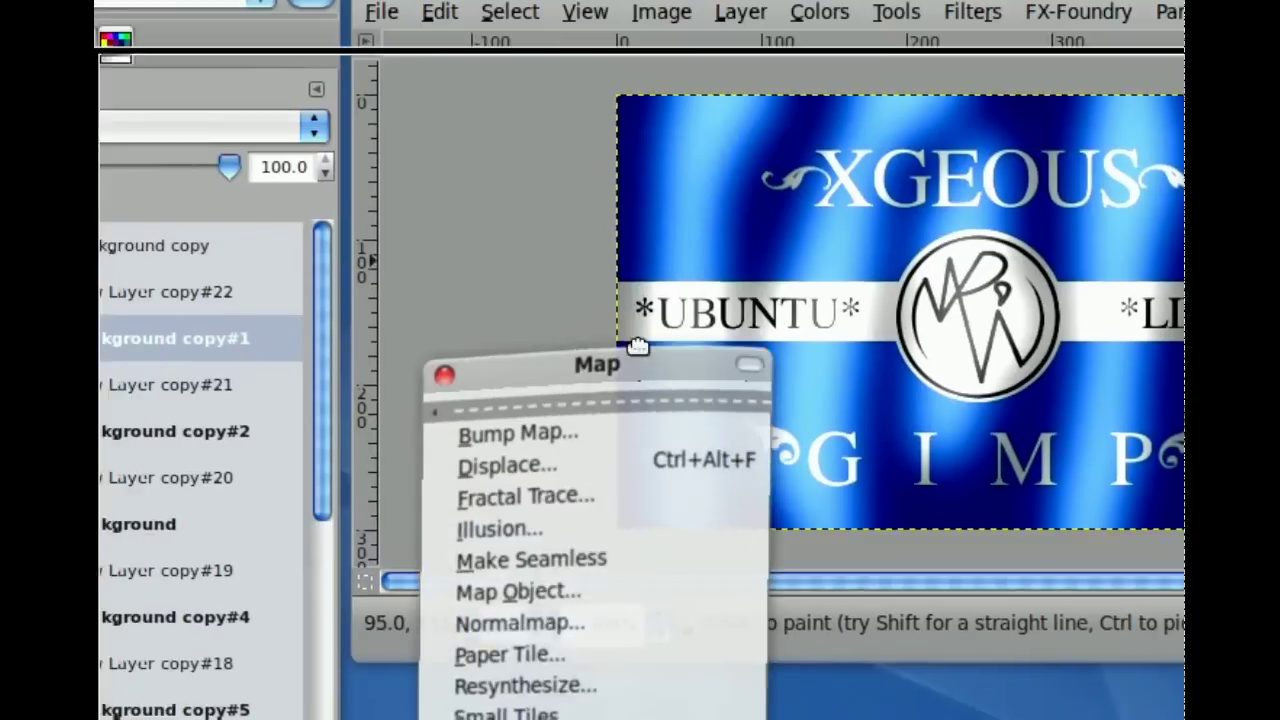
drag(638, 345, 638, 283)
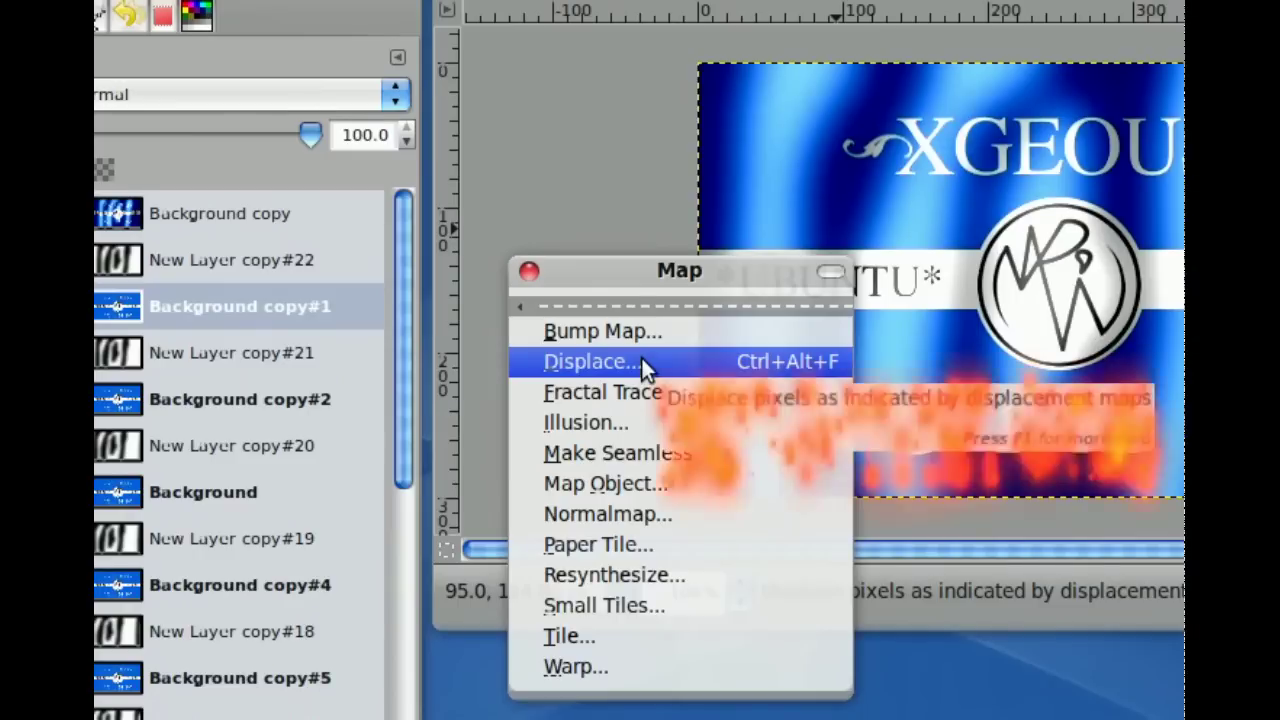
Displace Background copy#1 by 5.00 in X and Y with New Layer copy#22 as both maps.
click(642, 364)
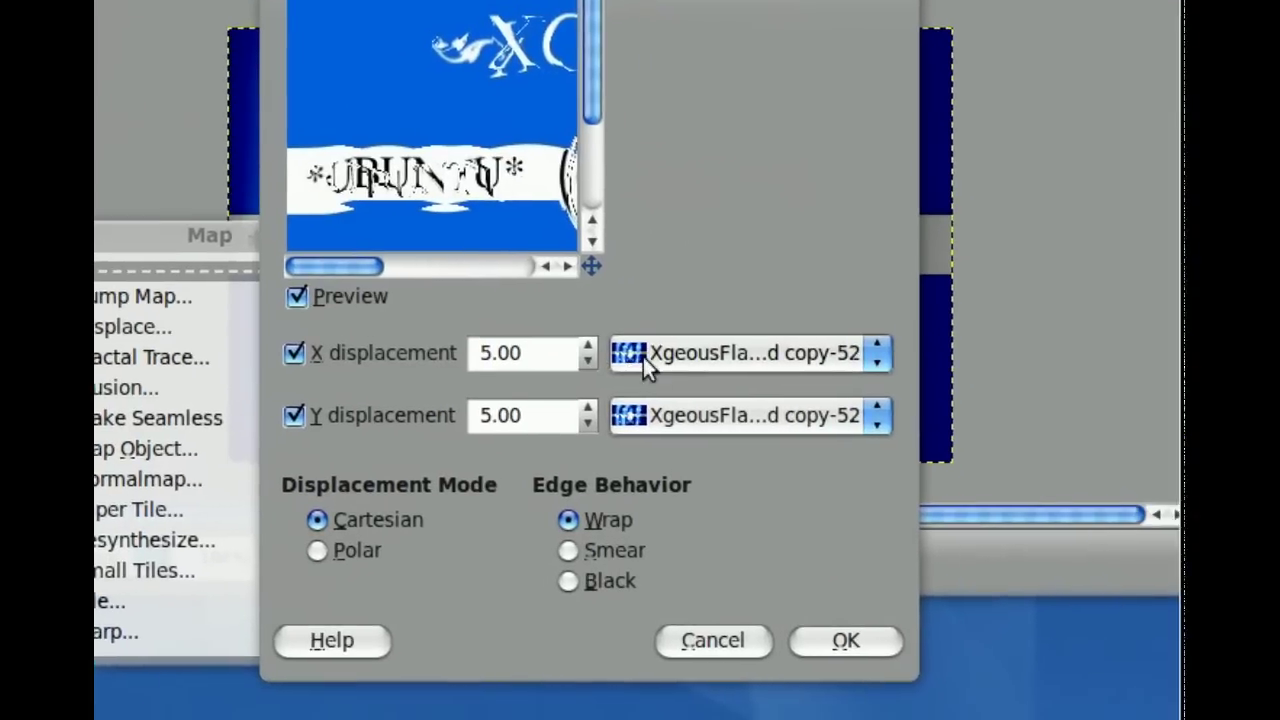
click(640, 372)
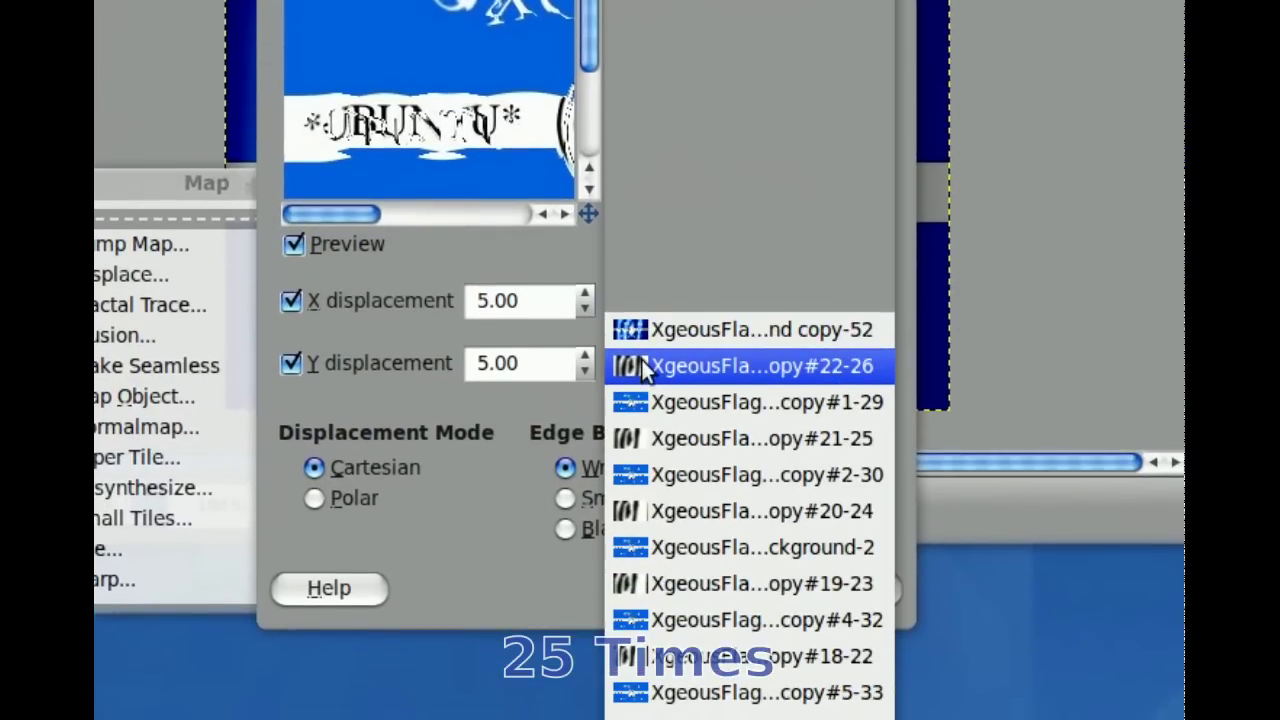
click(642, 368)
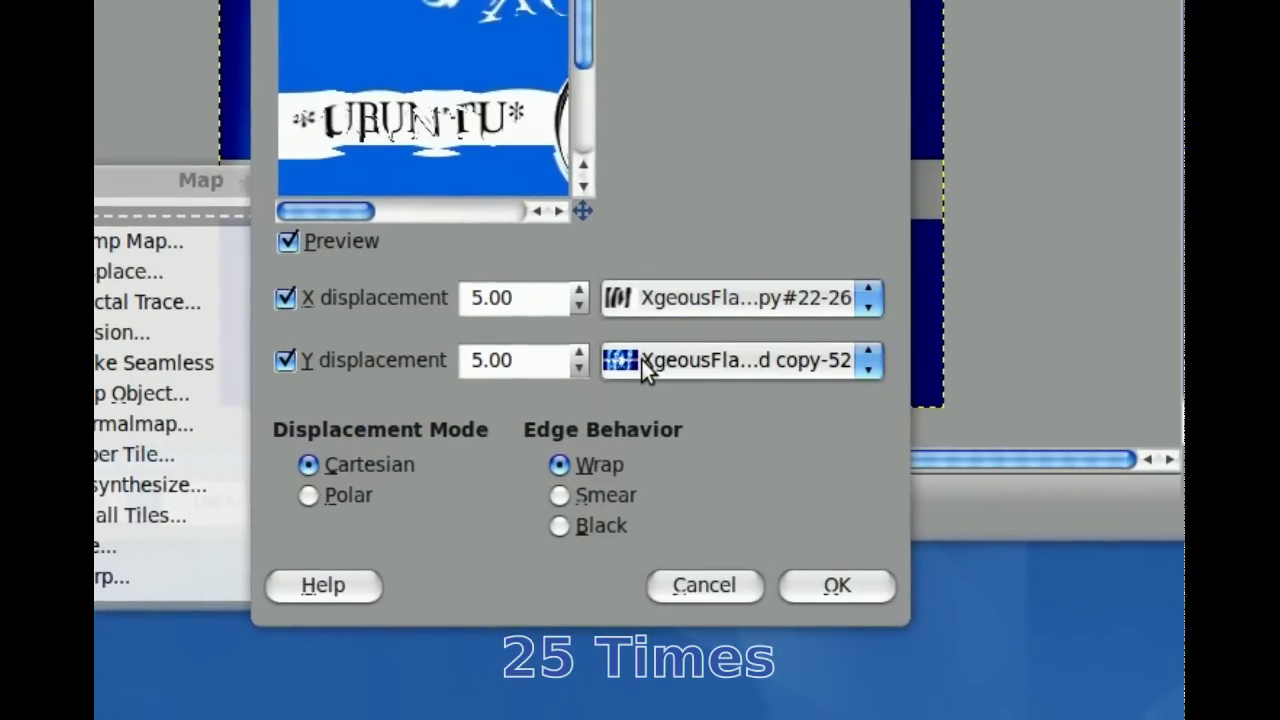
click(646, 368)
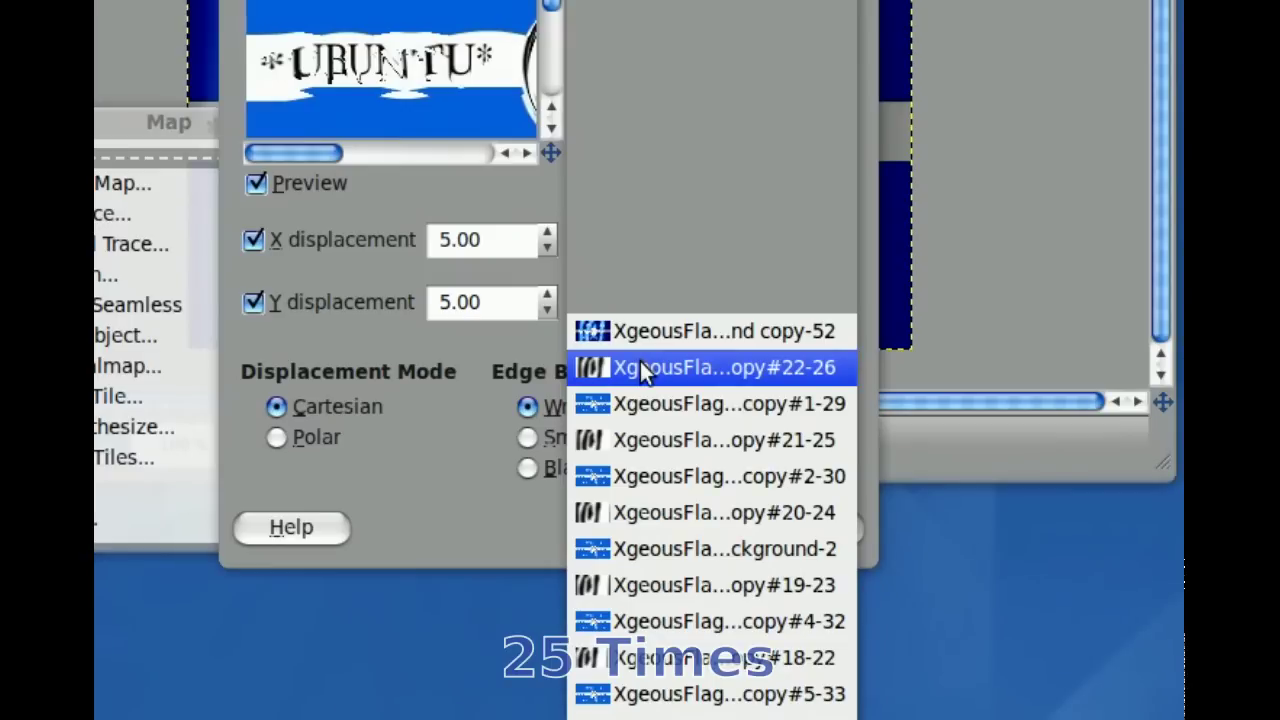
key(Escape)
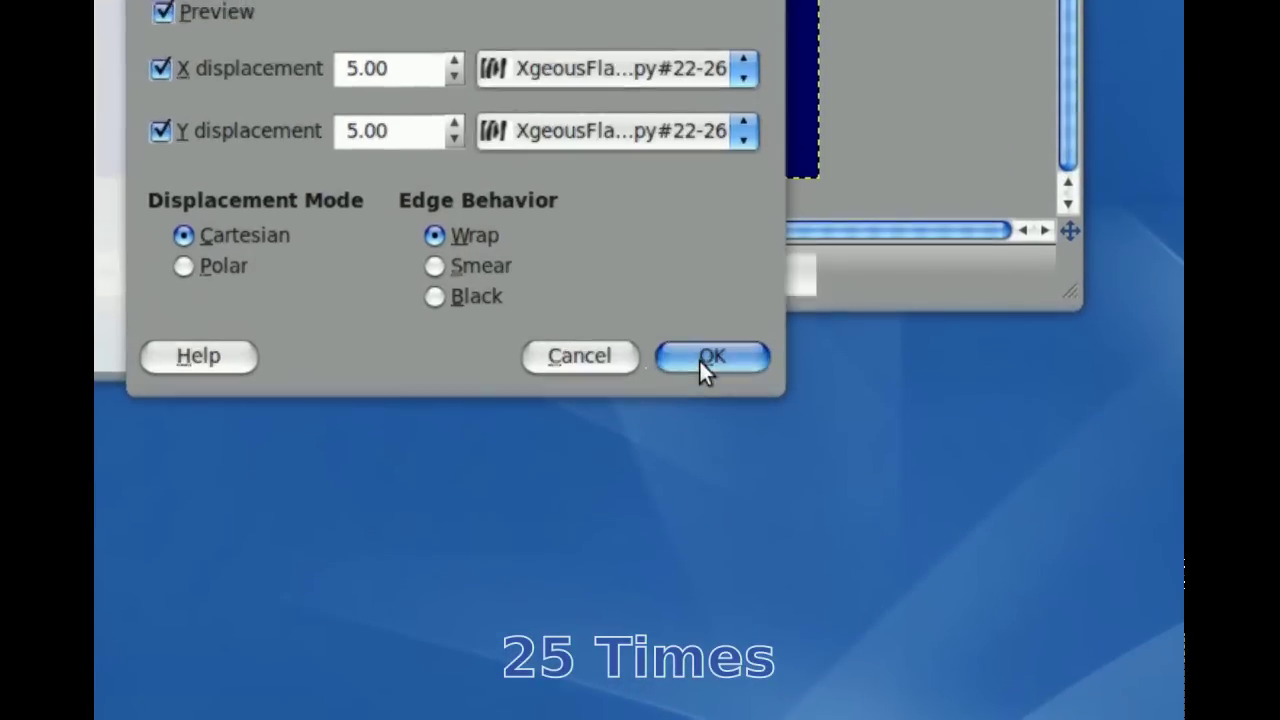
click(701, 364)
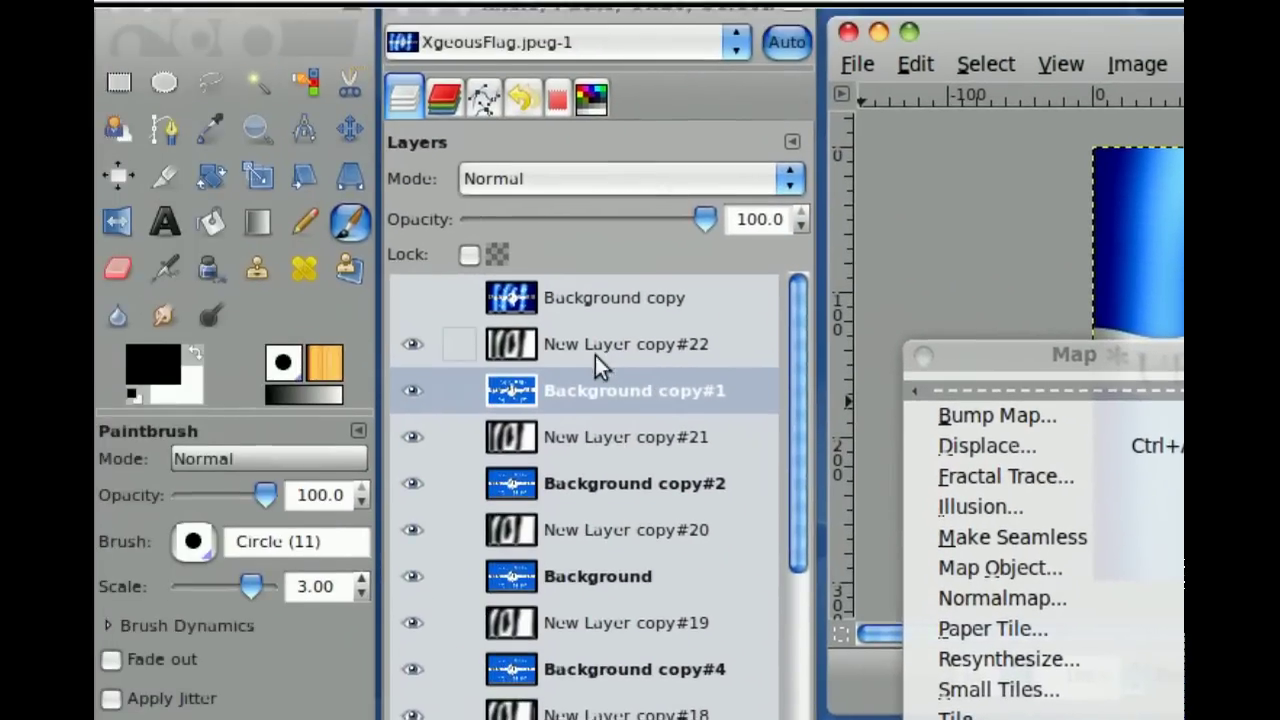
Merge copy#22 into Background copy#1, hide it, and set New Layer copy#21 to Grain extract.
right_click(590, 360)
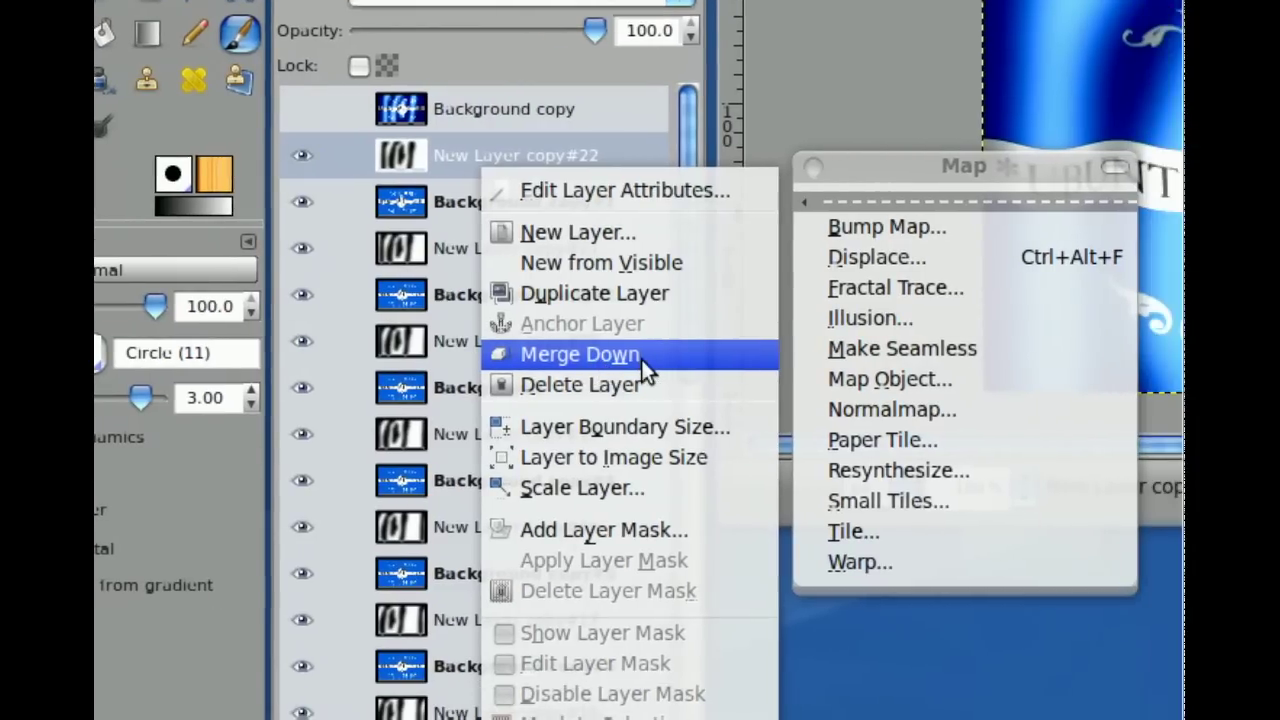
click(643, 362)
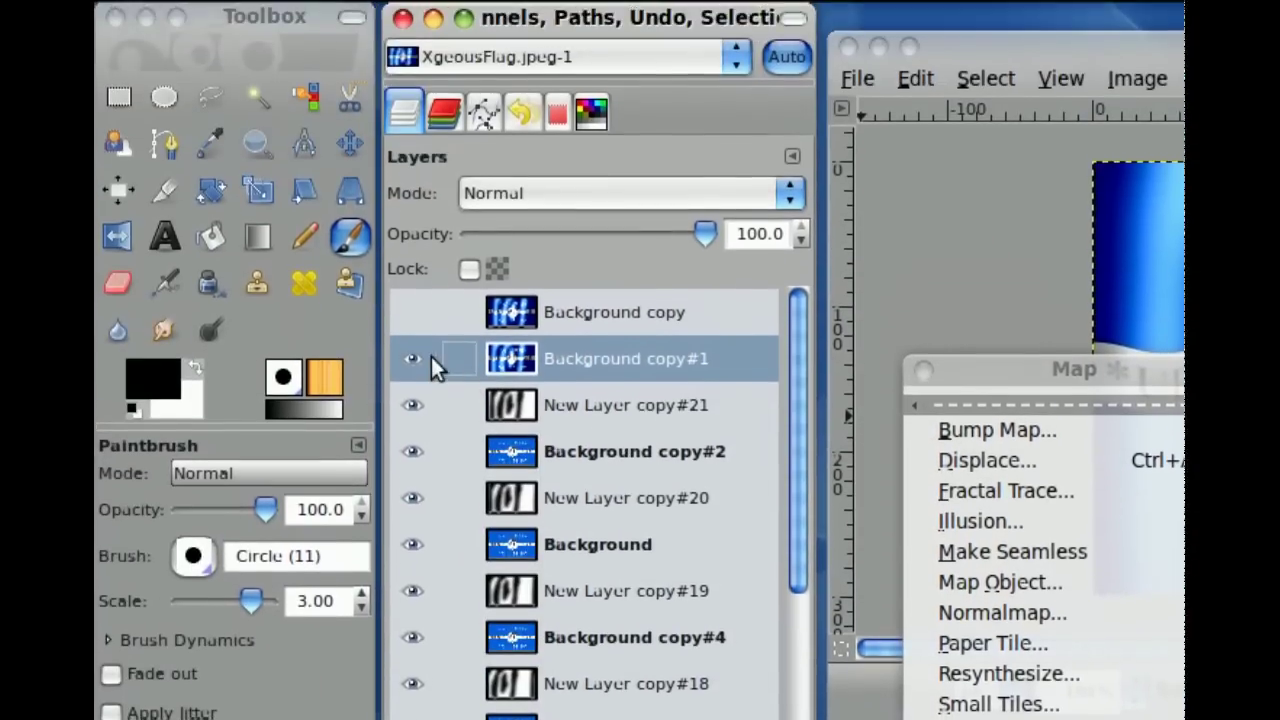
click(414, 360)
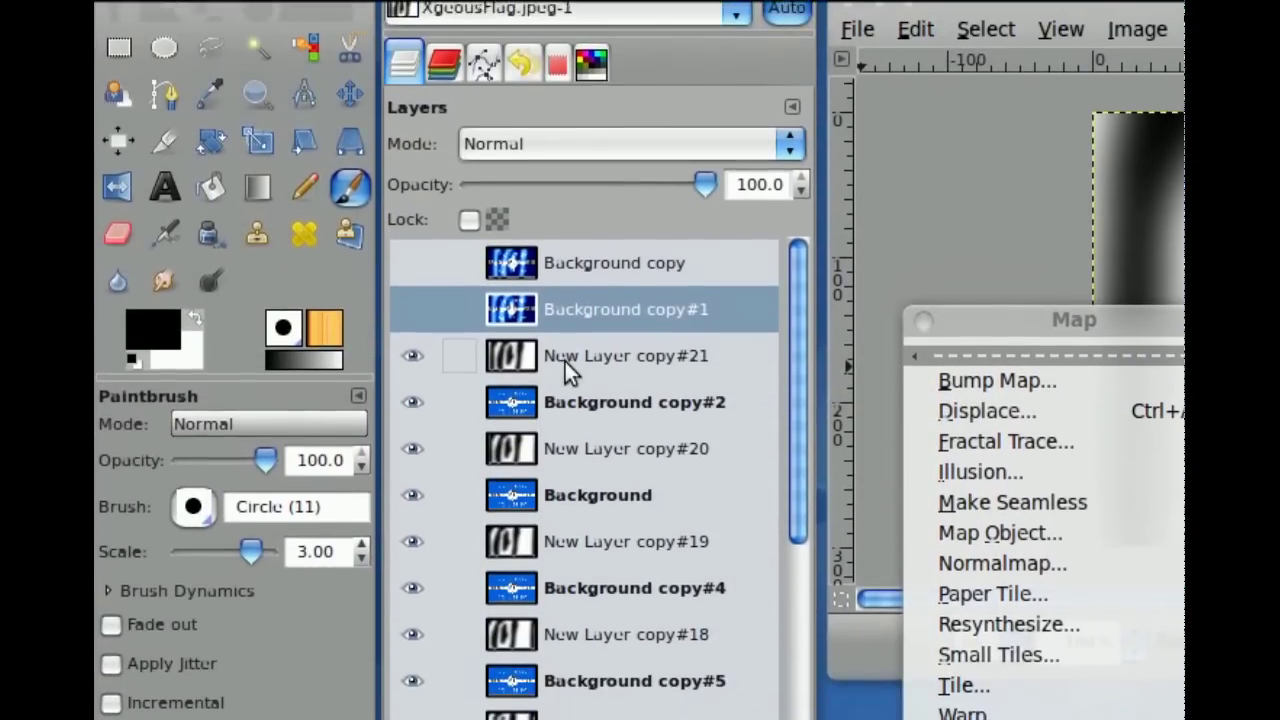
click(566, 361)
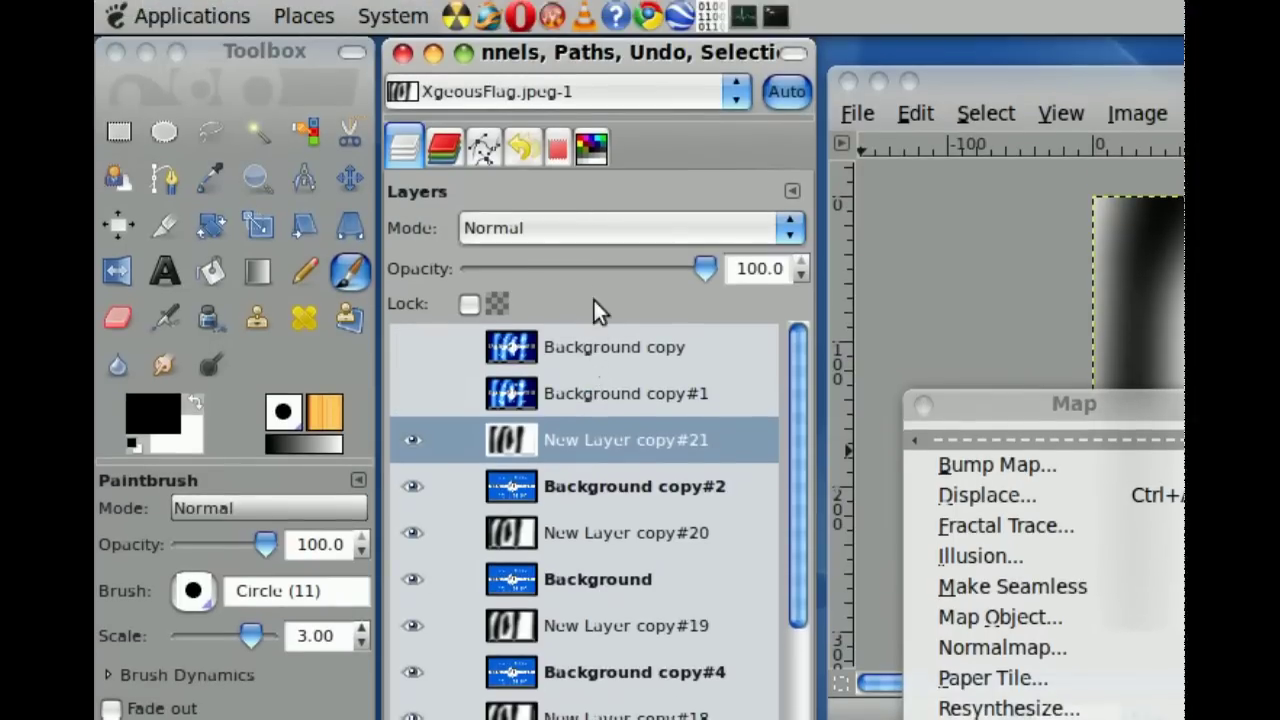
click(594, 236)
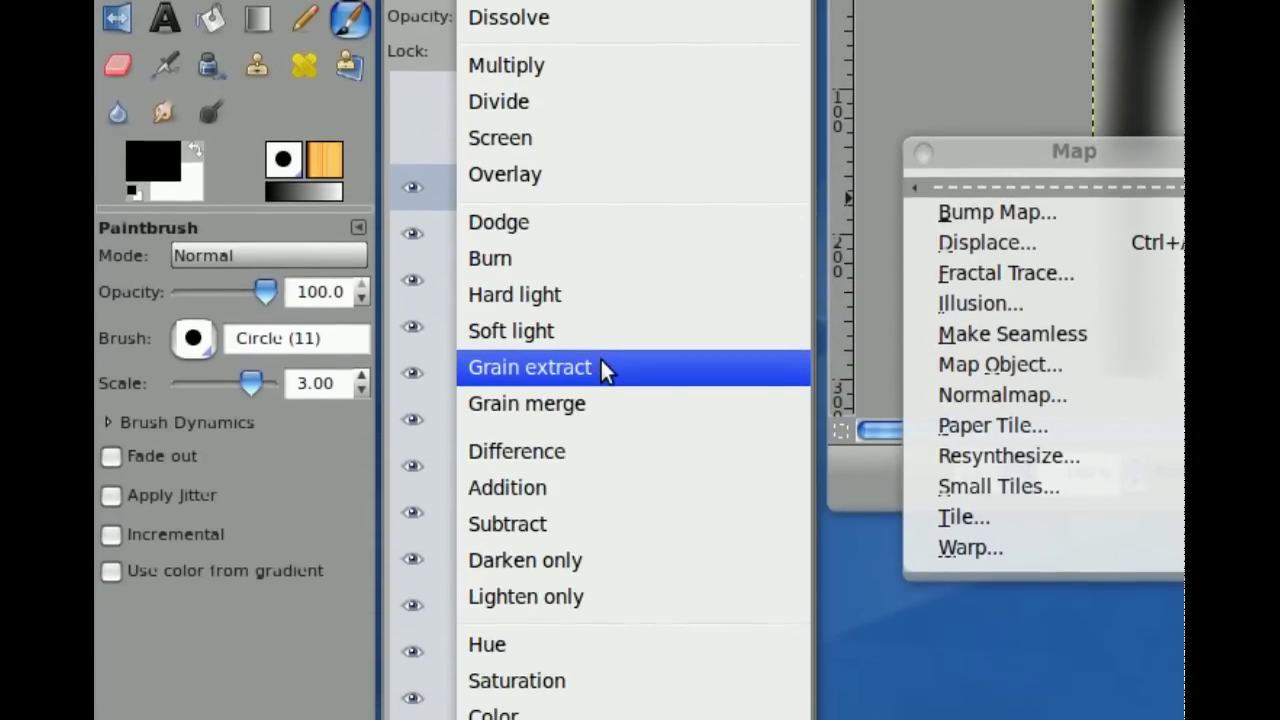
click(601, 361)
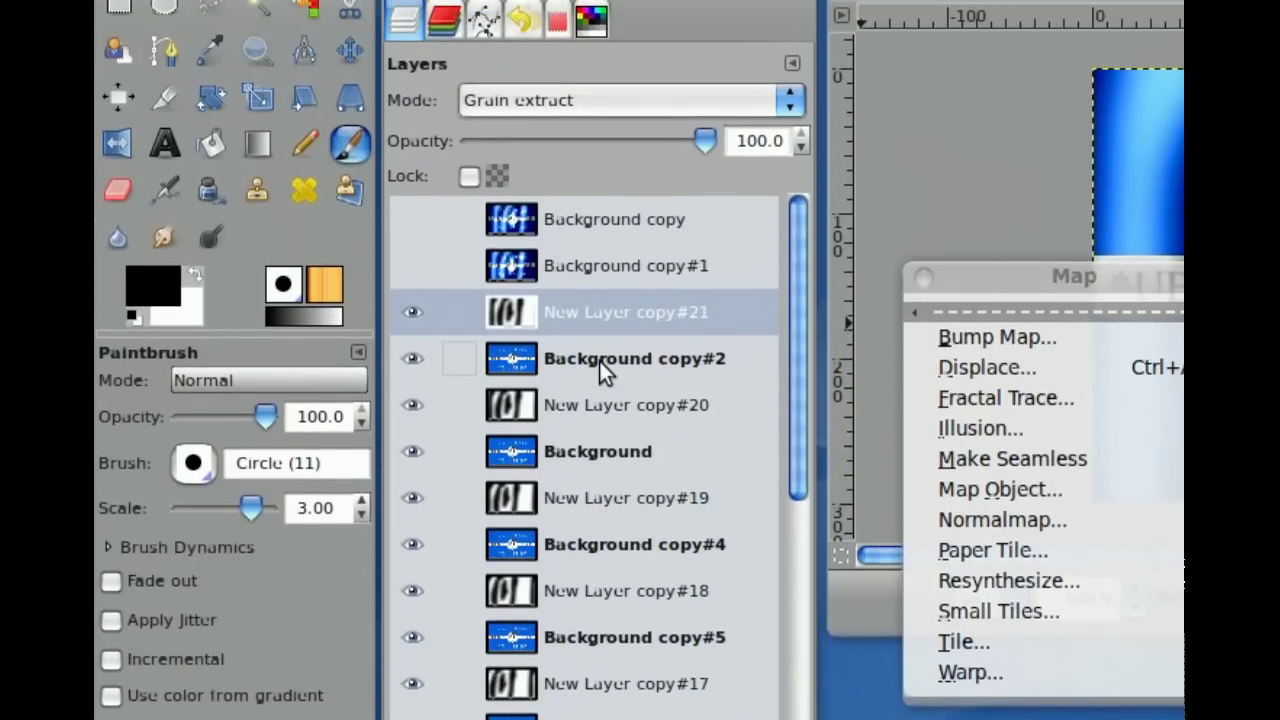
click(599, 361)
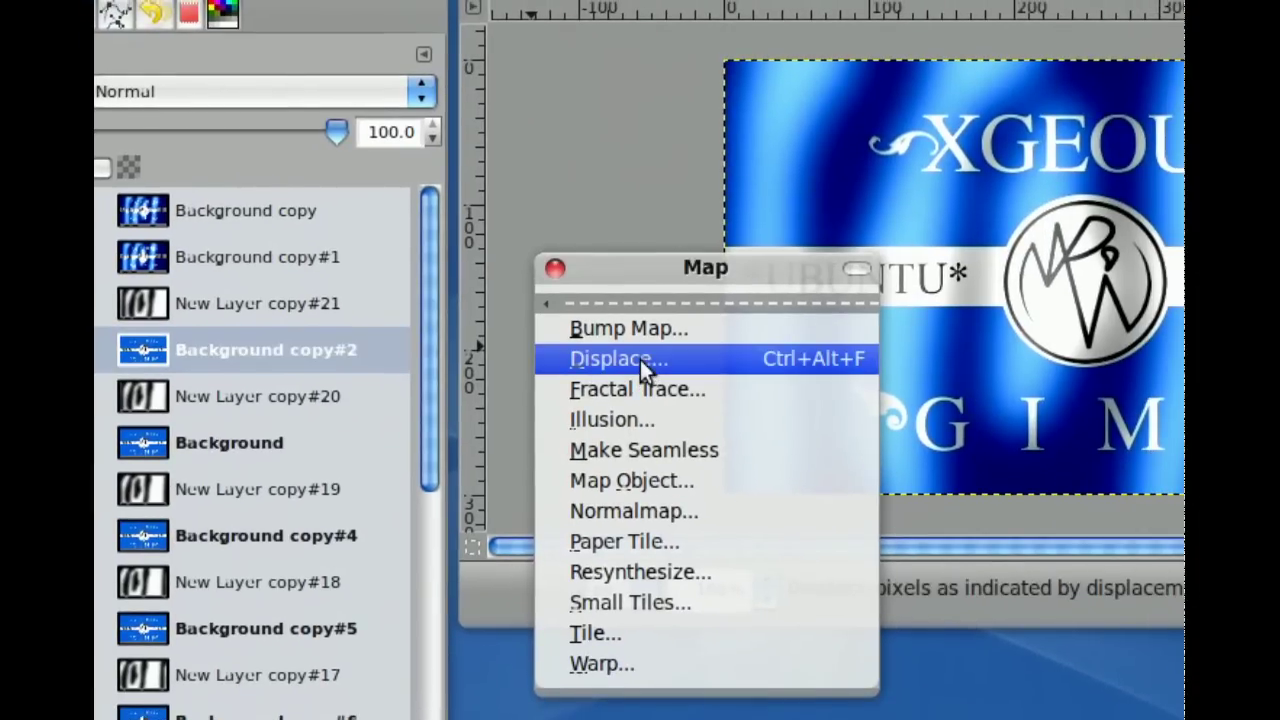
Displace Background copy#2 by 5.00 in X and Y with New Layer copy#21 as both maps.
click(645, 370)
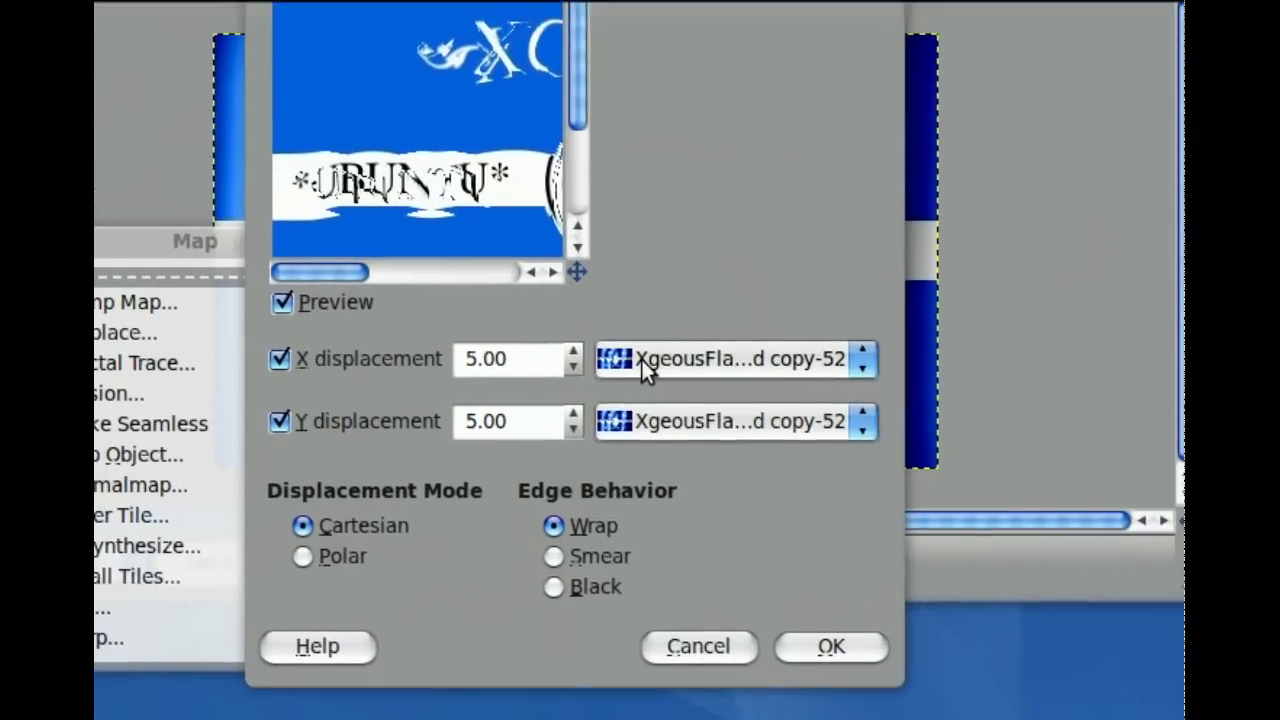
click(645, 370)
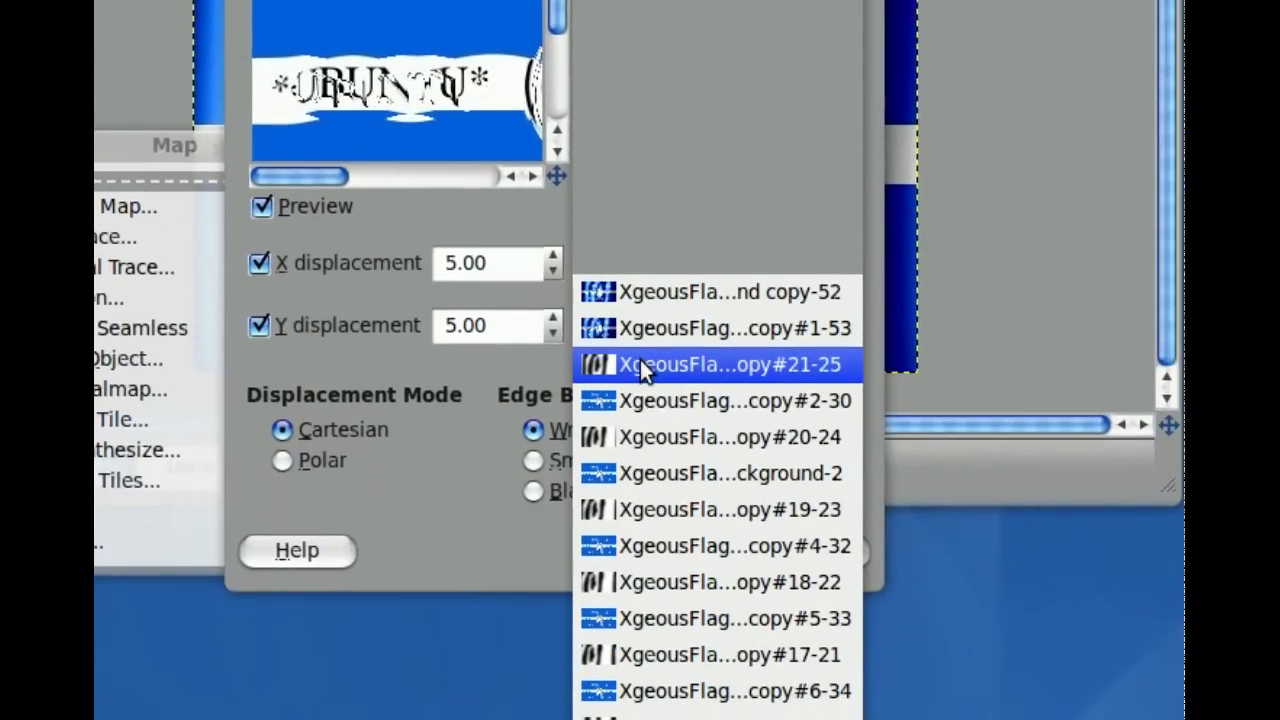
click(645, 368)
click(645, 370)
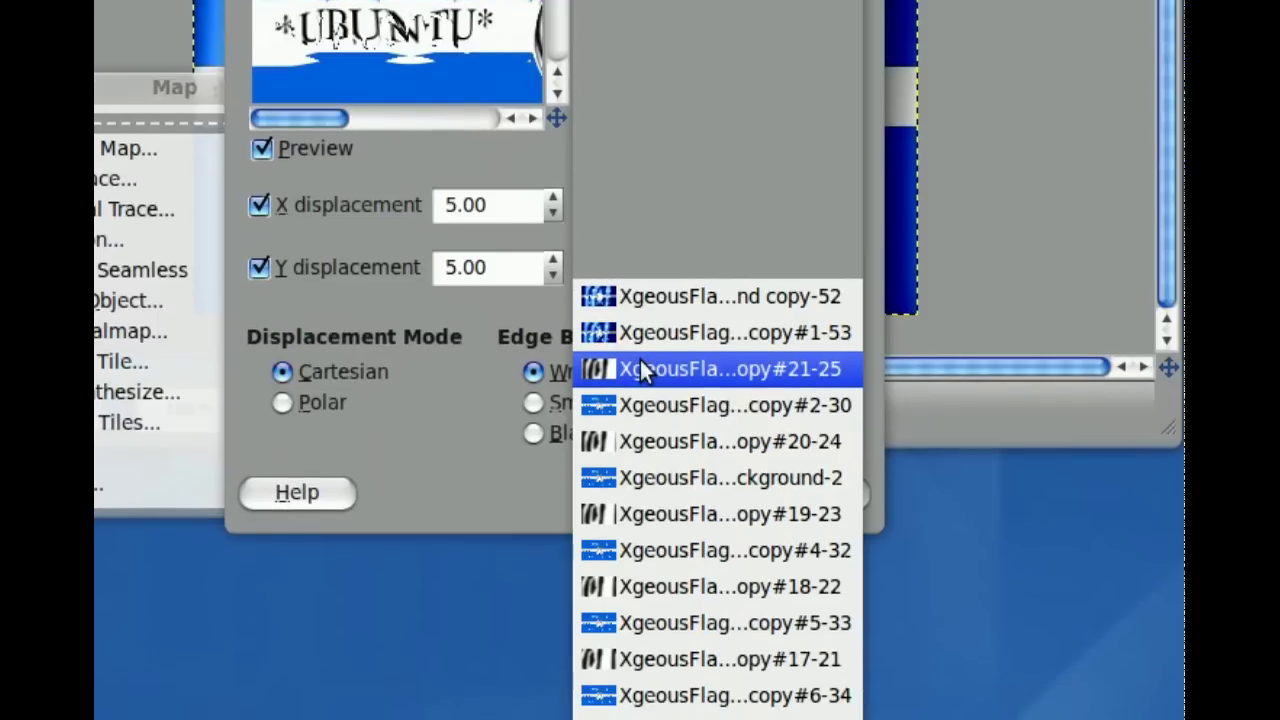
click(645, 370)
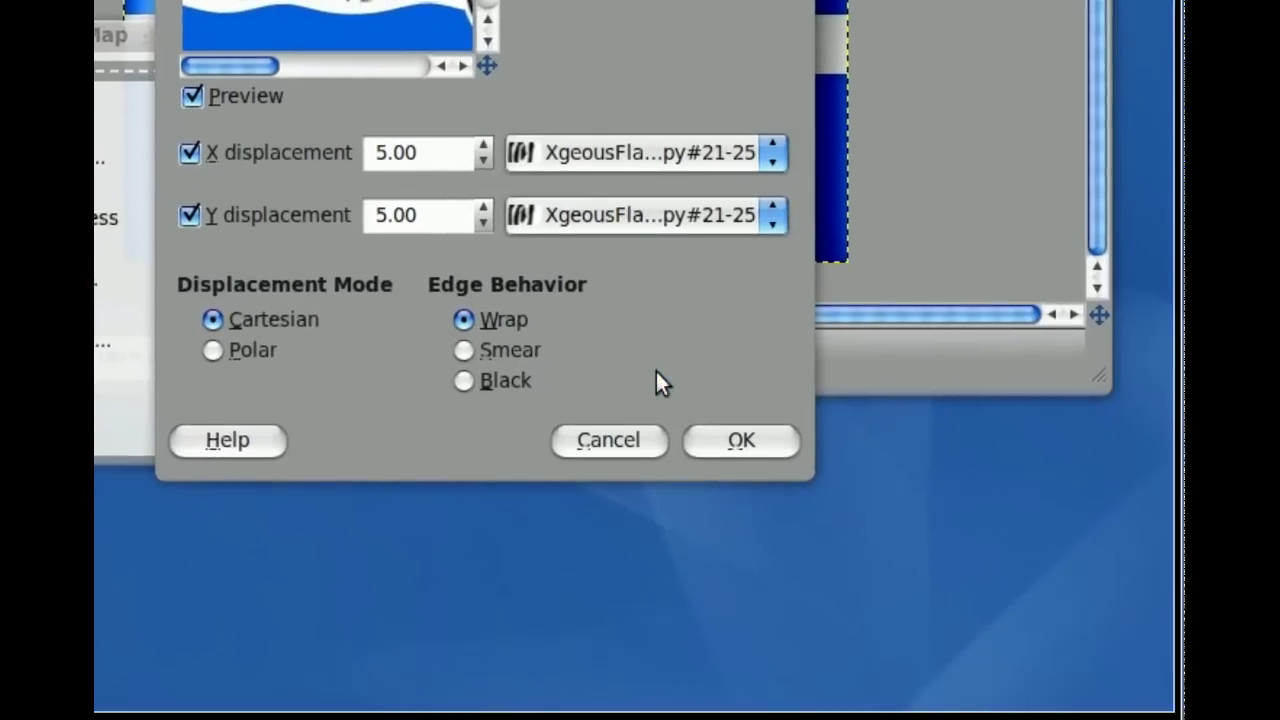
click(811, 492)
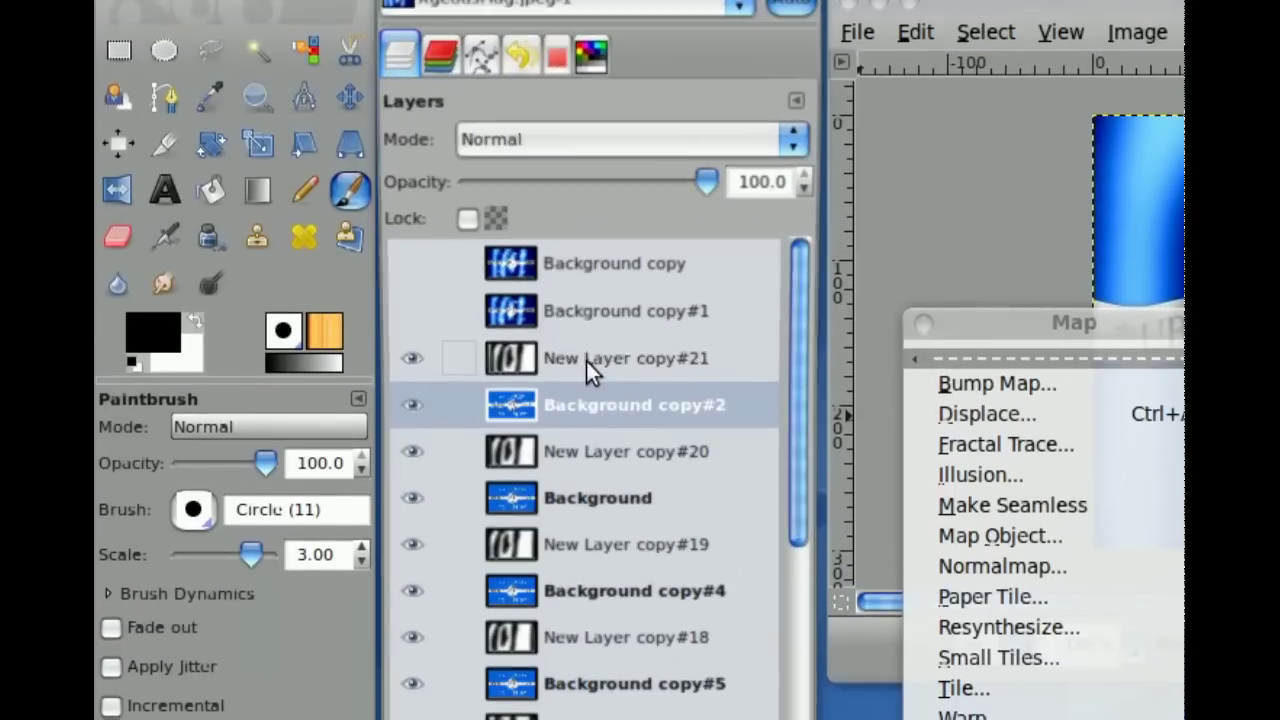
Merge copy#21 into Background copy#2, hide it, and set New Layer copy#20 to Grain extract.
right_click(588, 338)
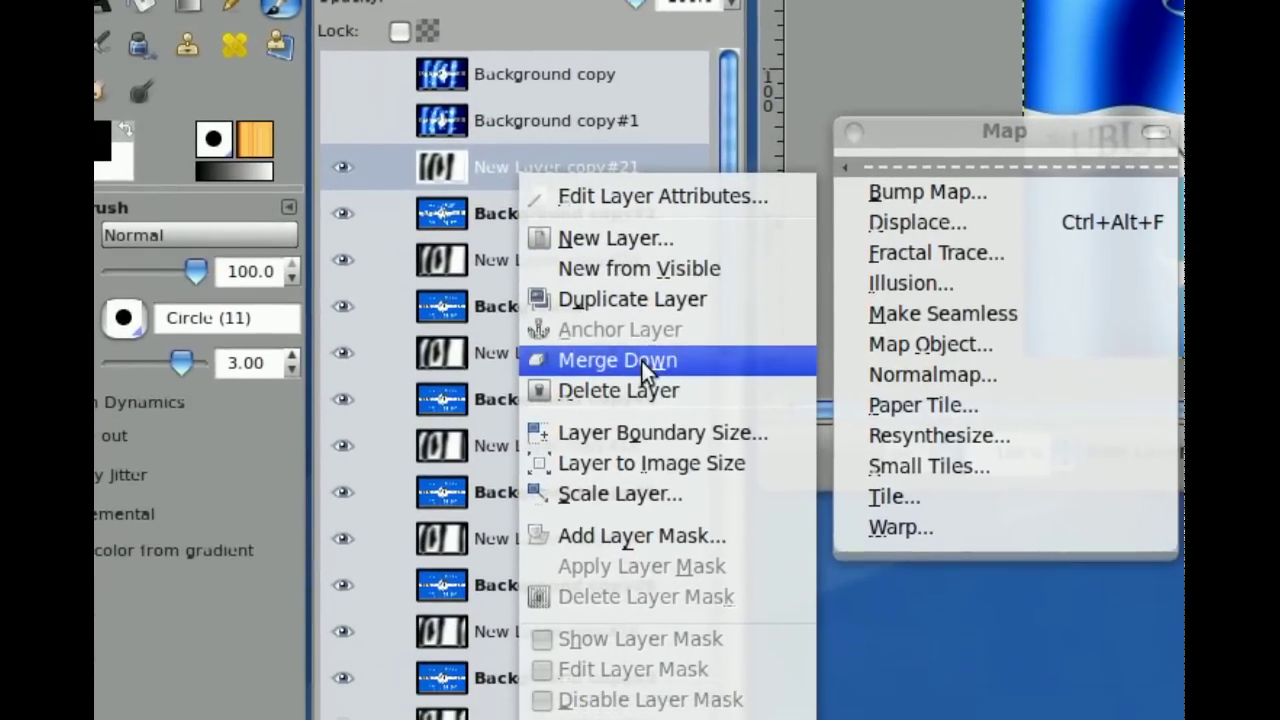
click(635, 421)
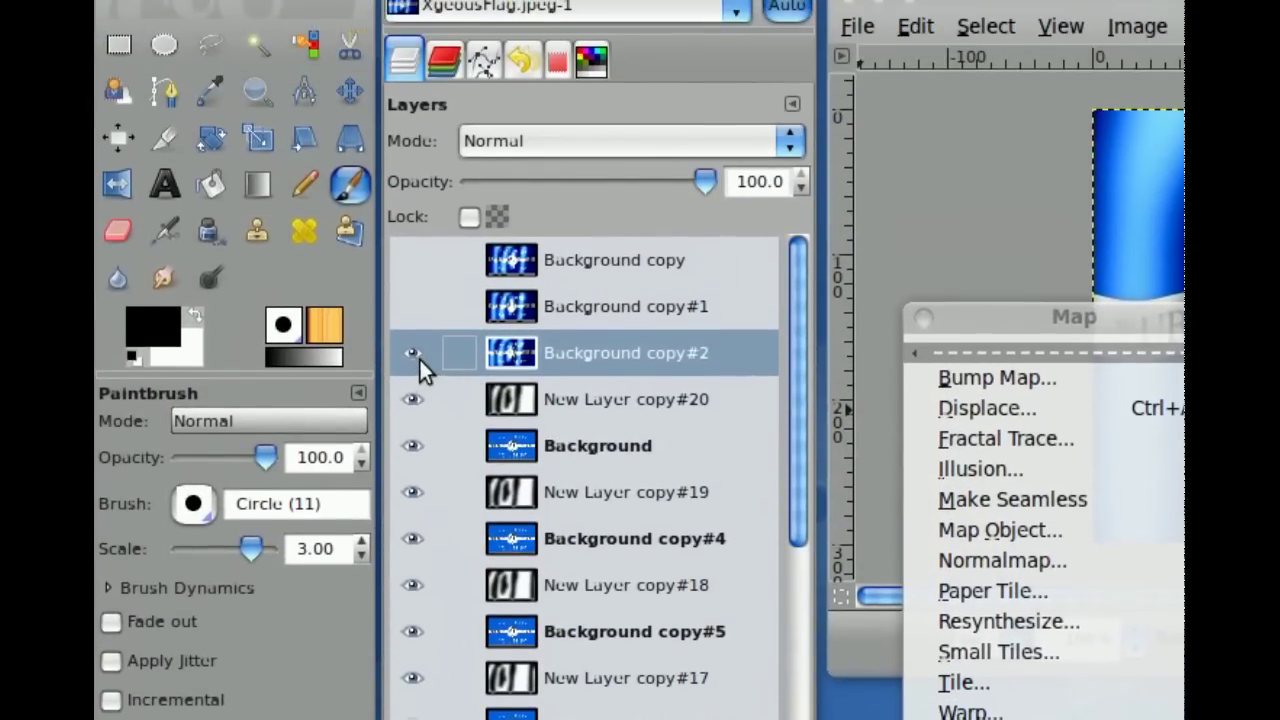
click(417, 357)
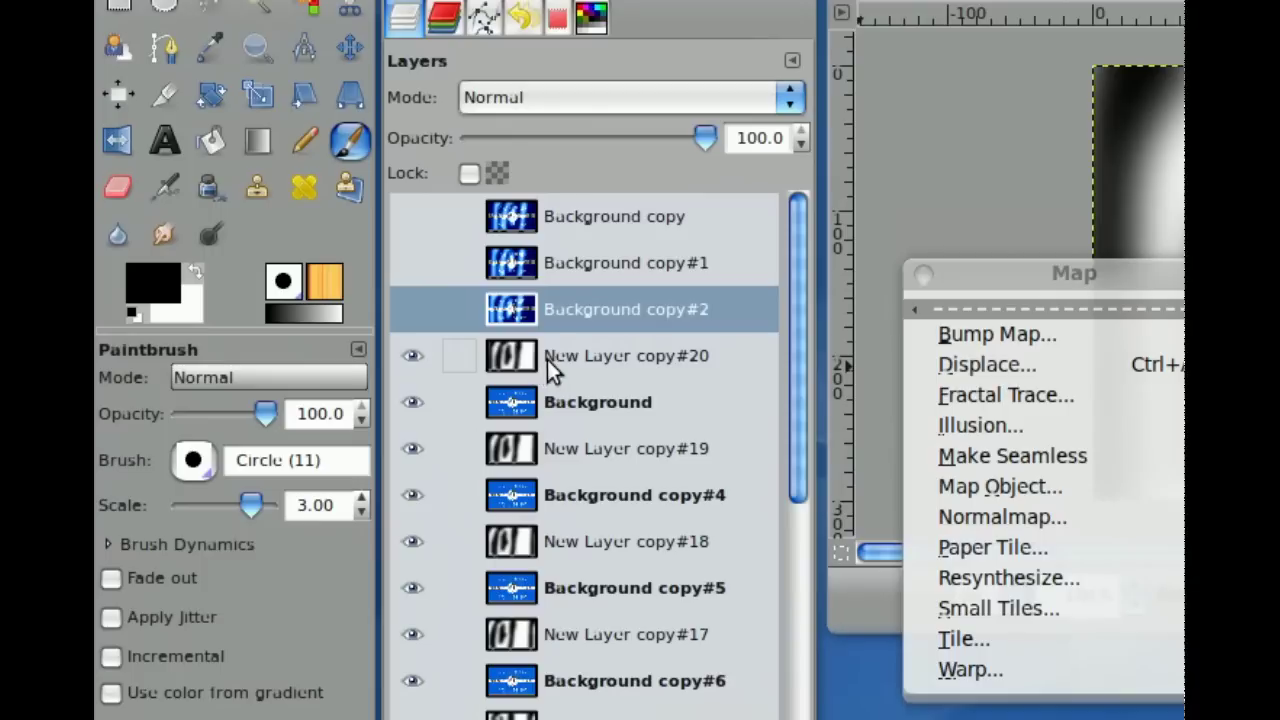
click(549, 360)
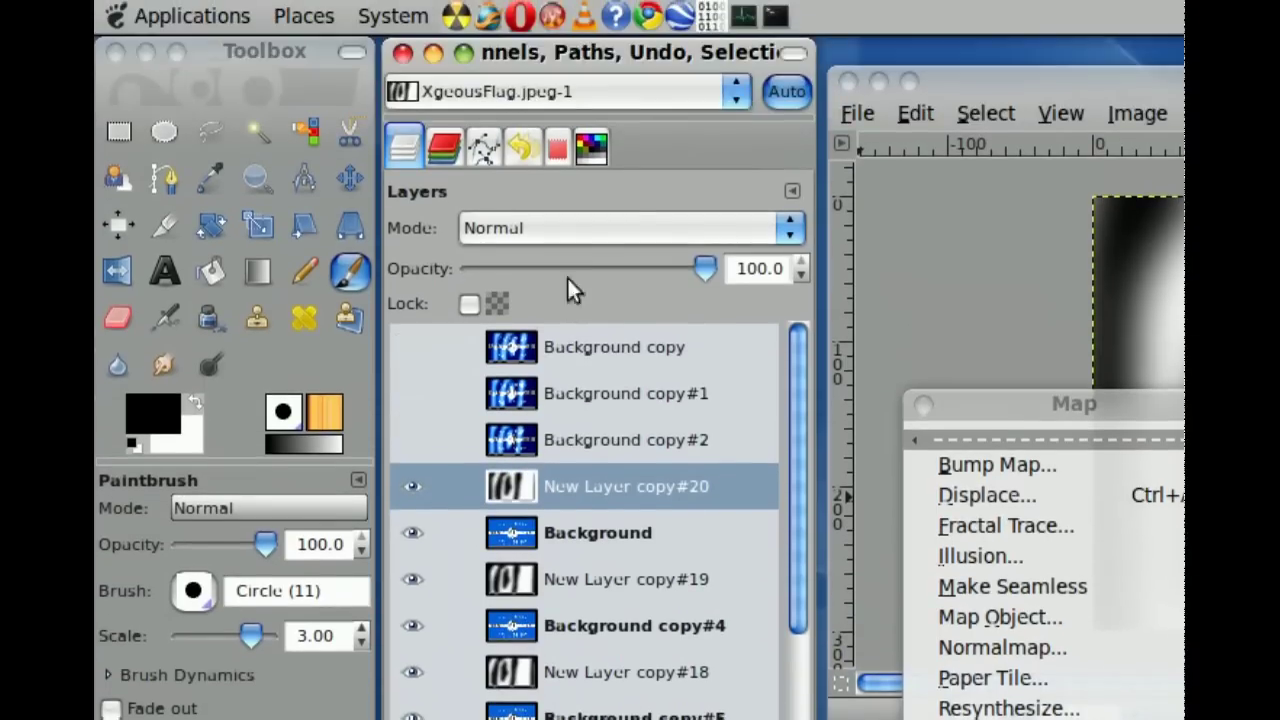
click(567, 233)
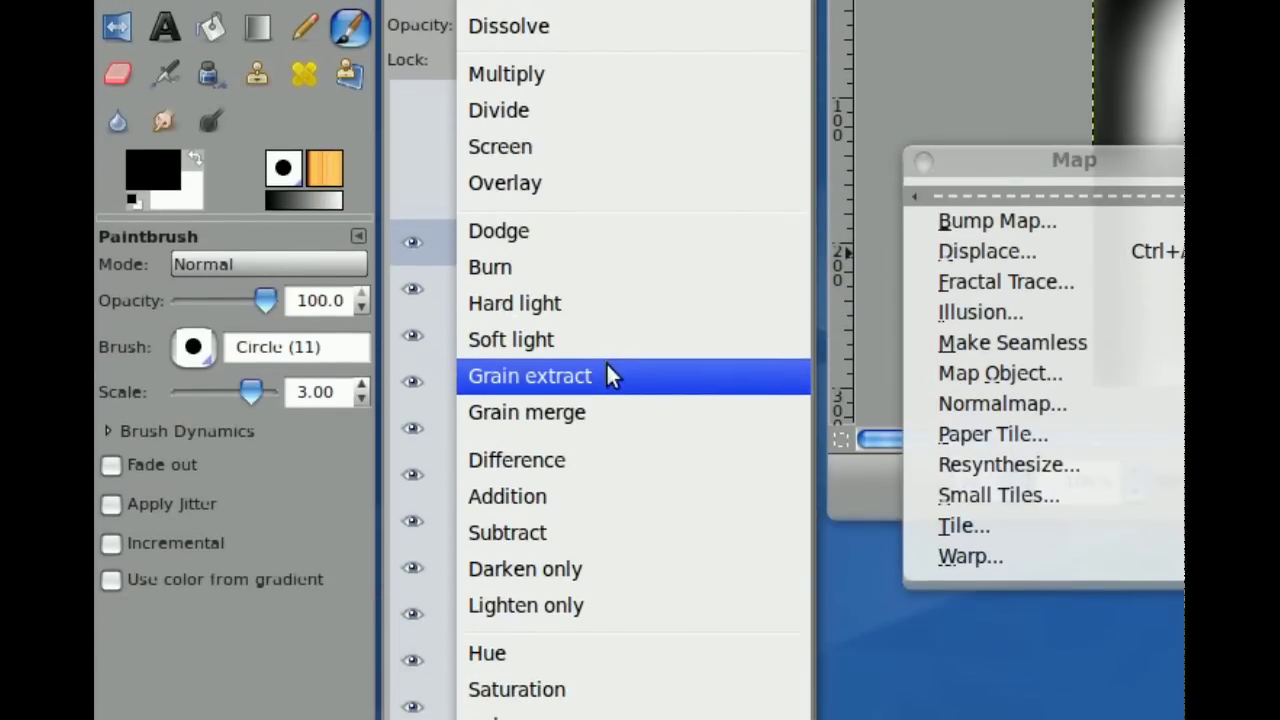
click(608, 362)
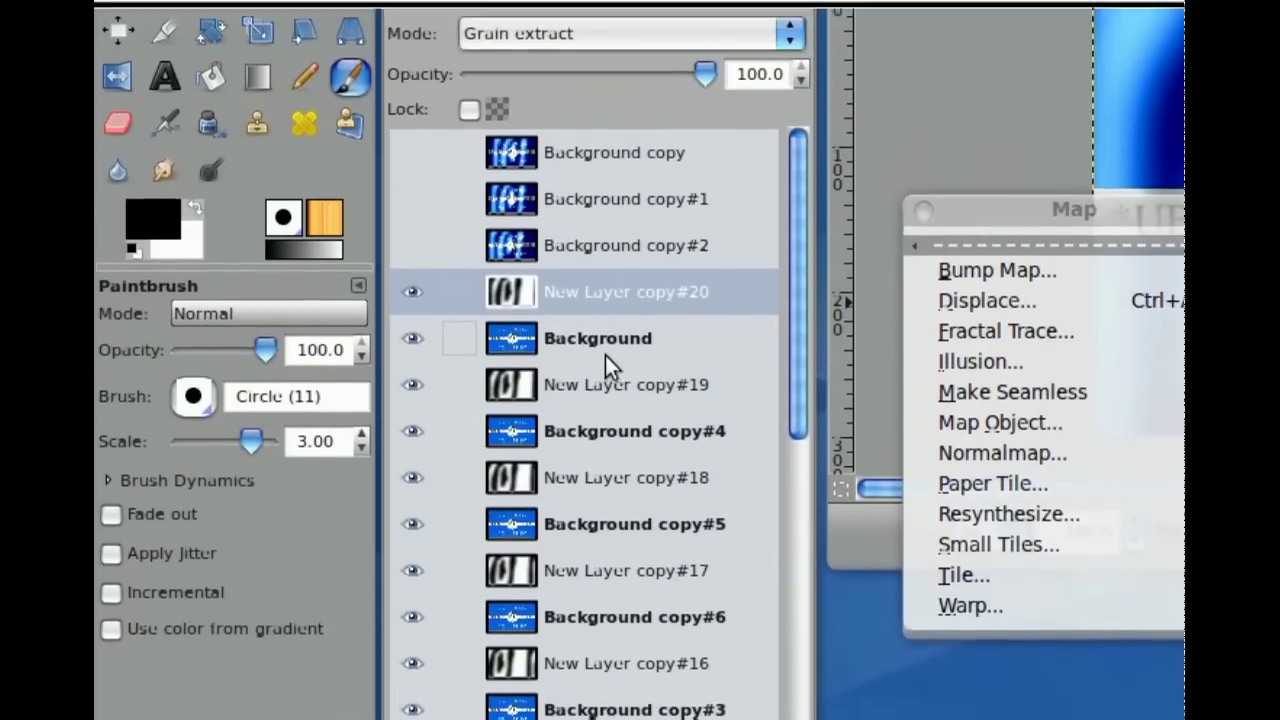
click(605, 361)
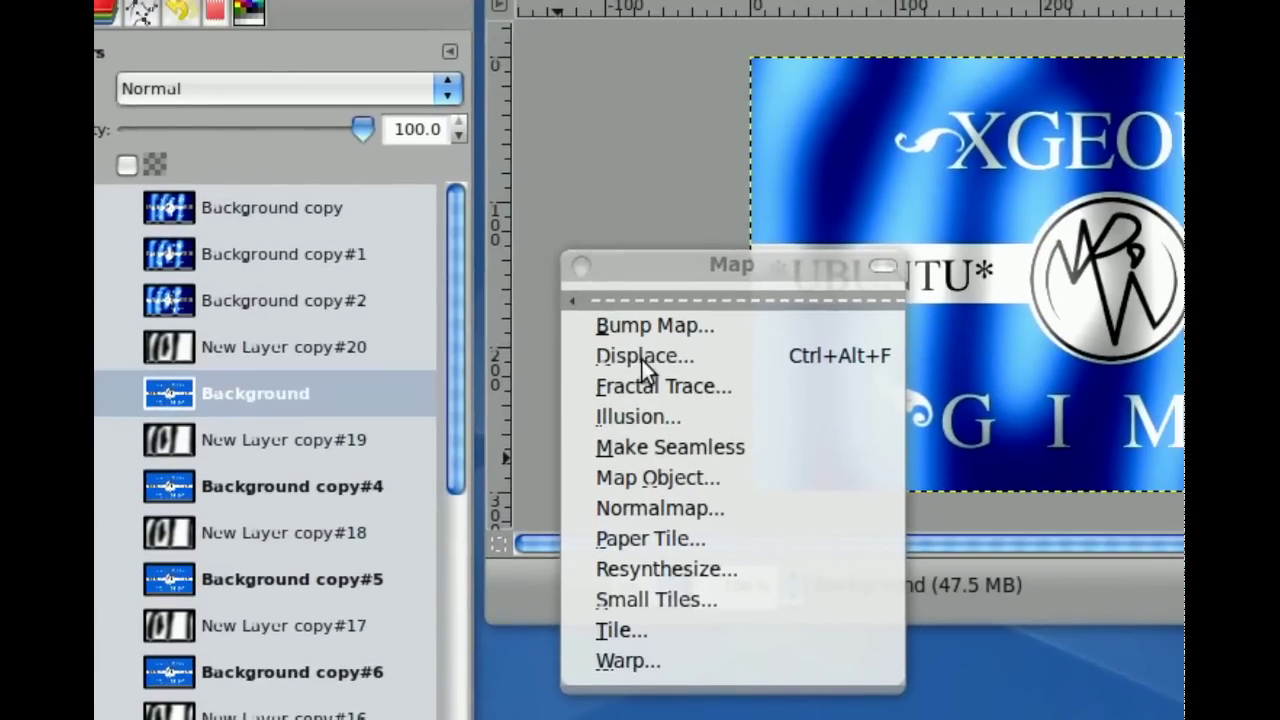
Displace the Background layer by 5.00 in X and Y with New Layer copy#20 as both maps.
click(645, 368)
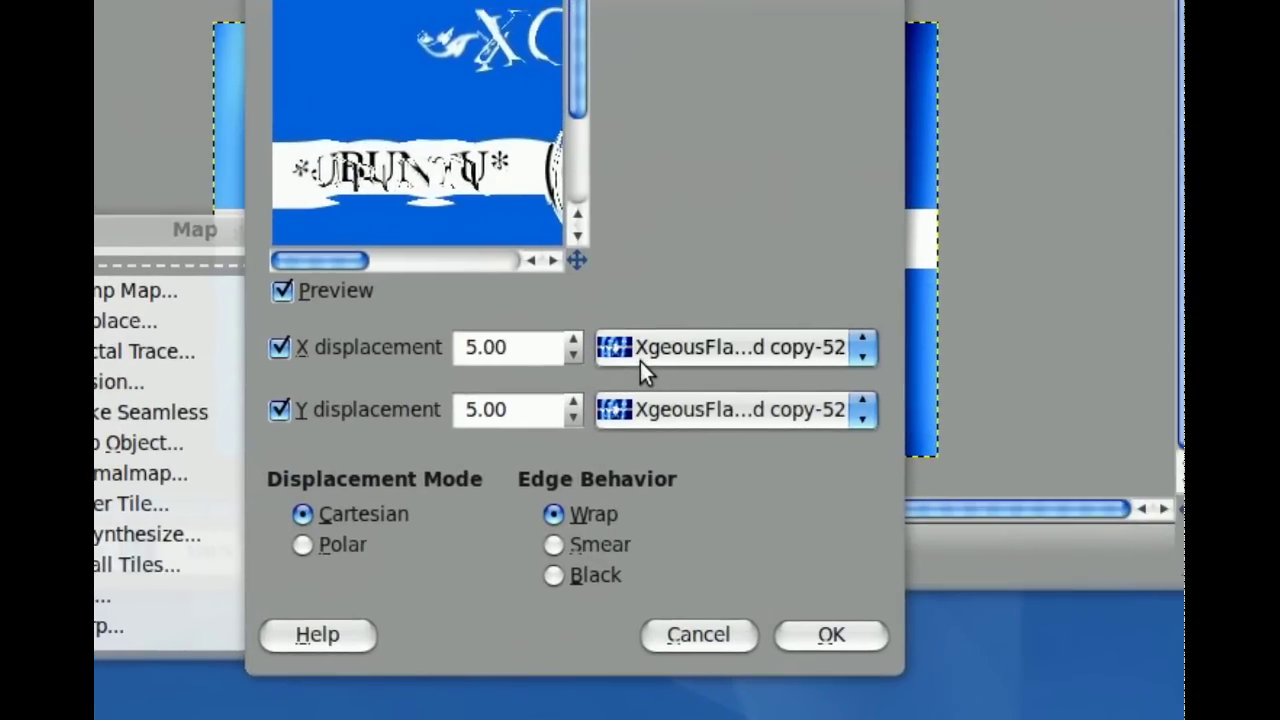
click(640, 370)
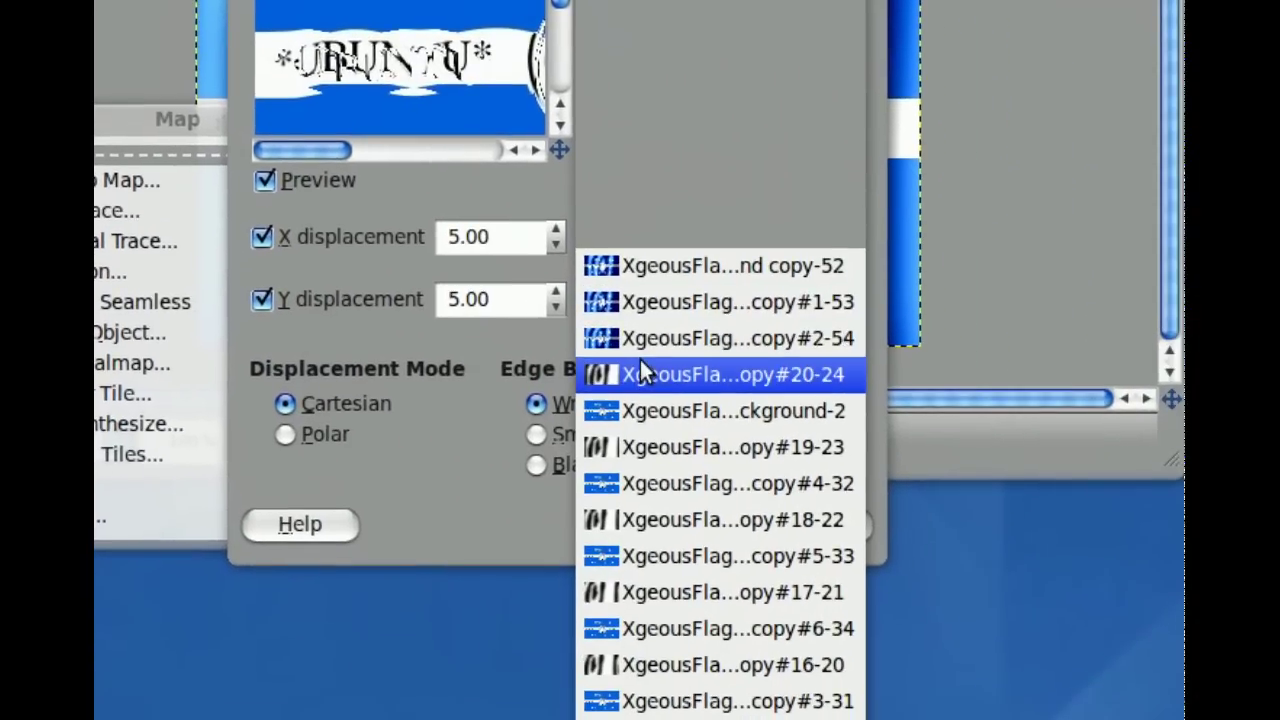
click(658, 484)
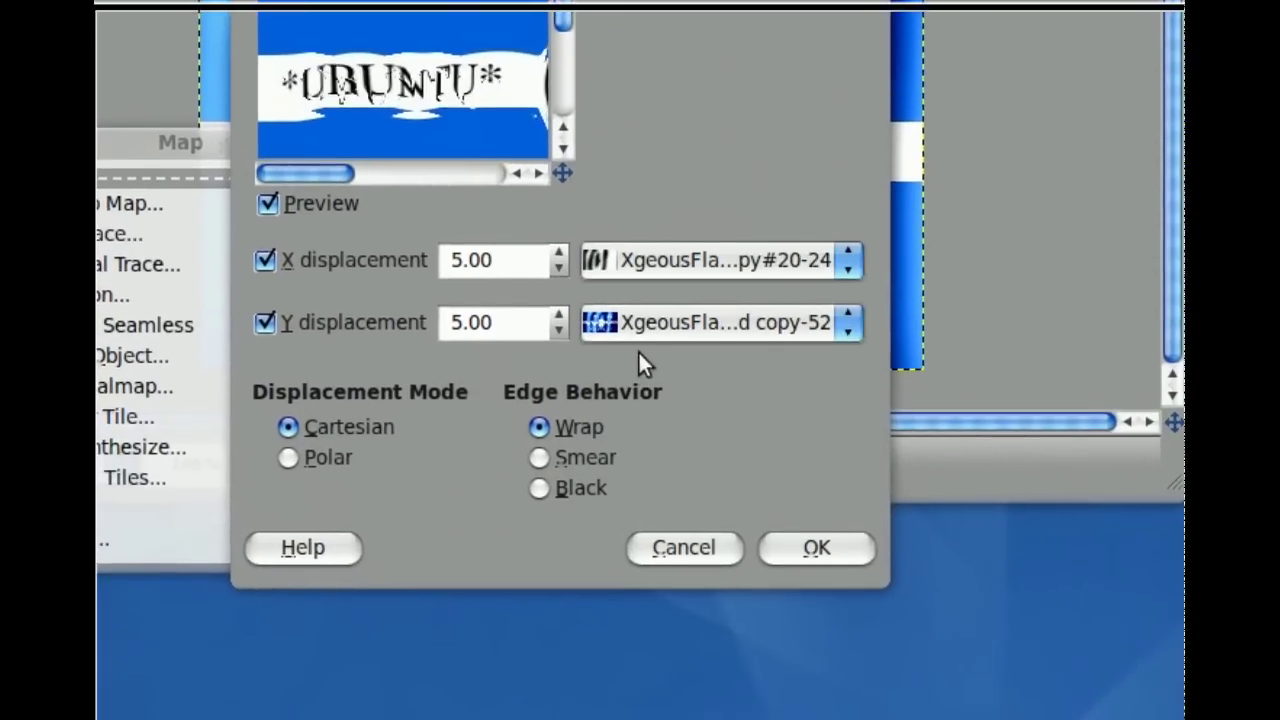
click(643, 370)
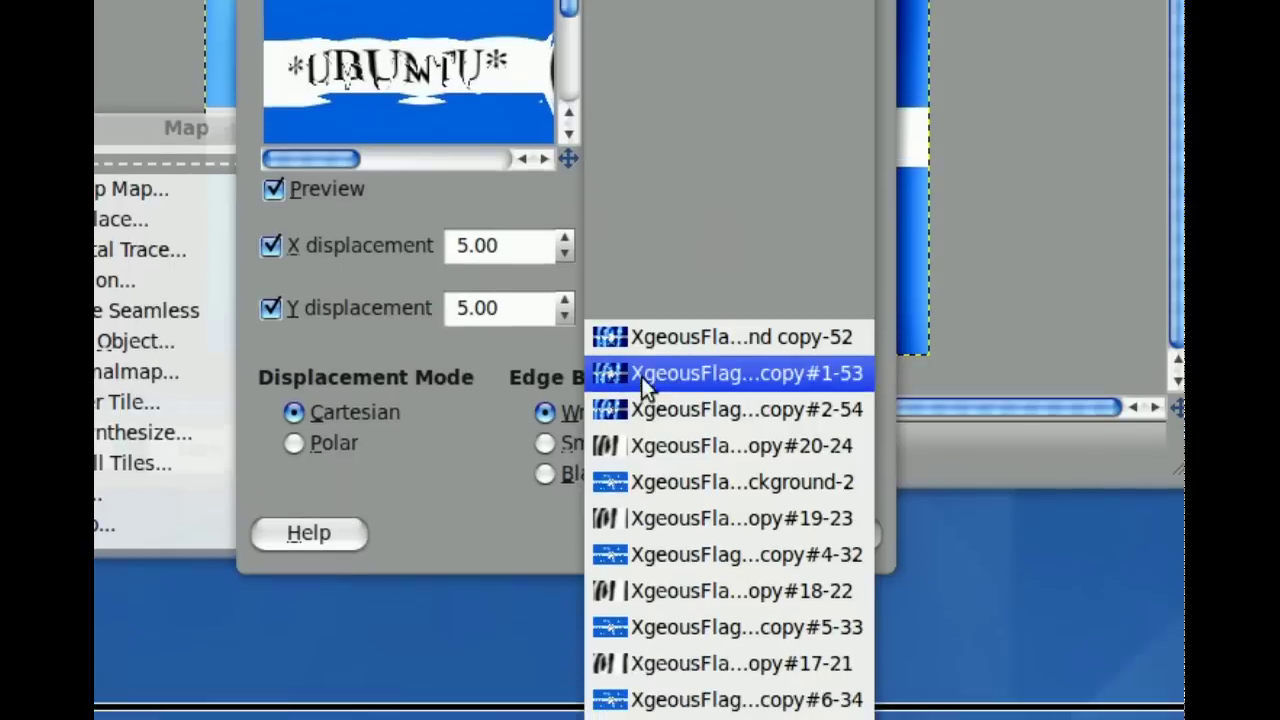
click(643, 370)
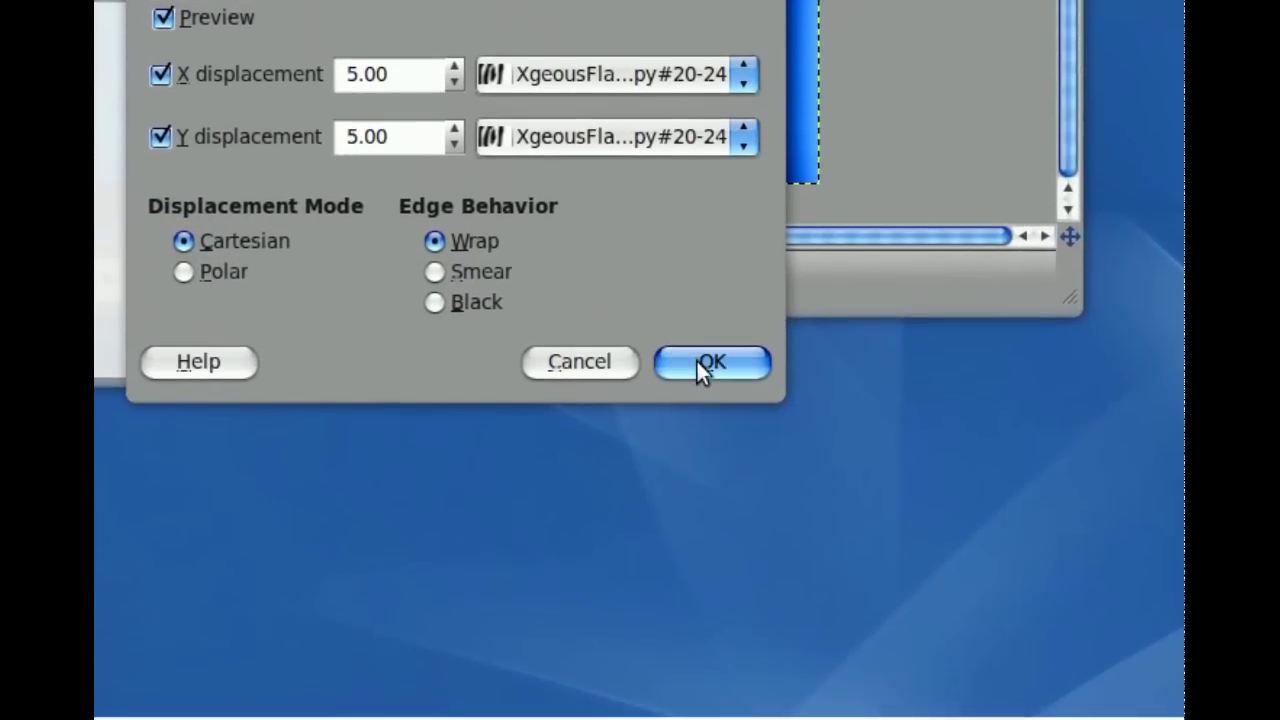
click(697, 368)
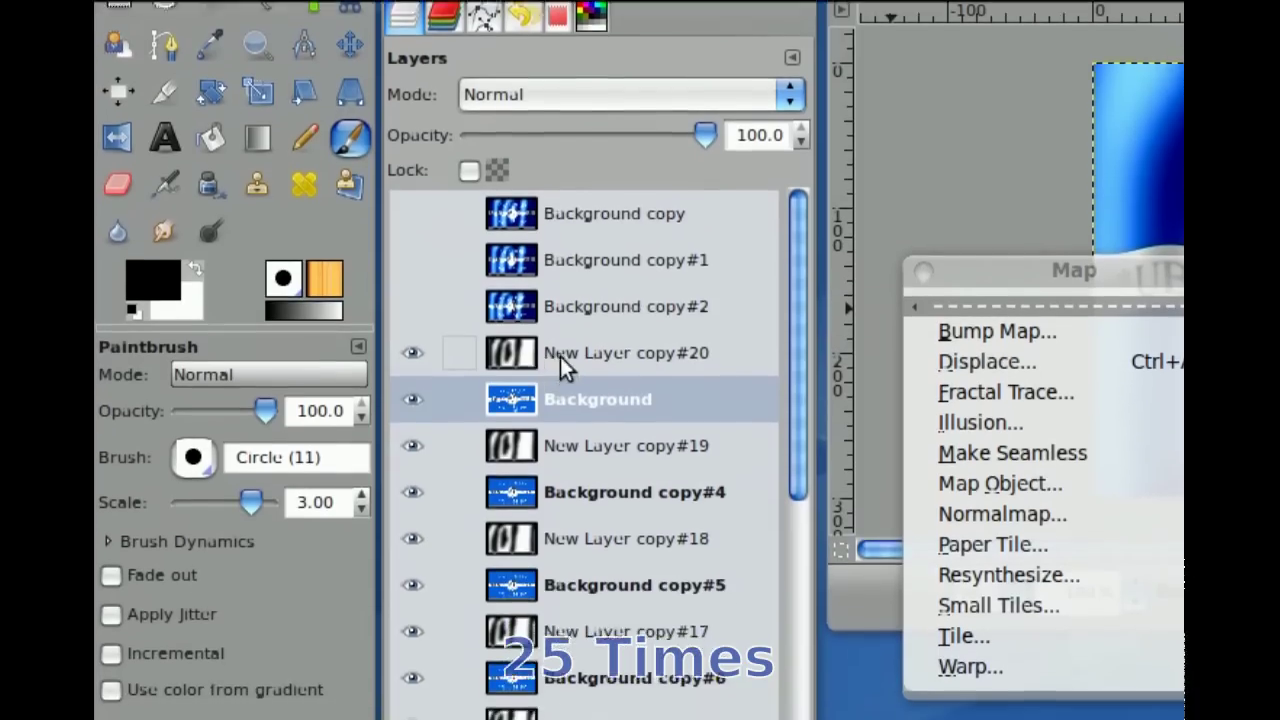
Merge New Layer copy#20 into Background and set New Layer copy#19 to Grain extract.
right_click(562, 360)
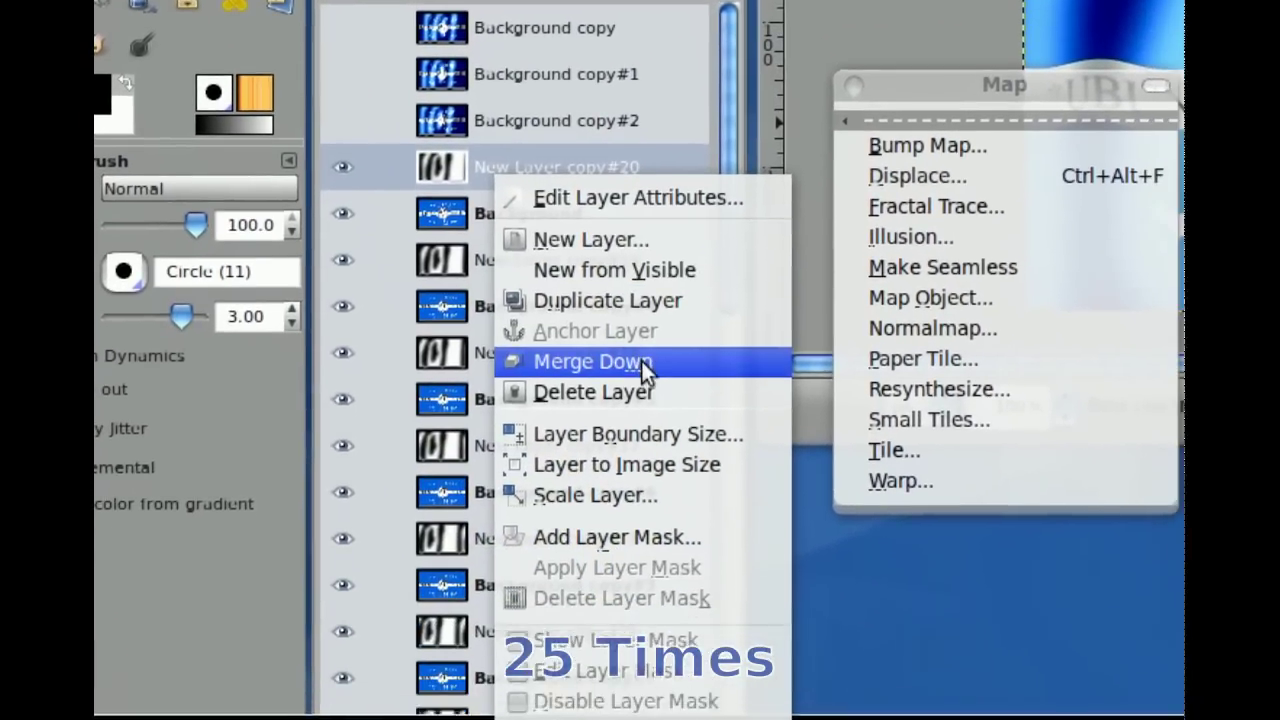
click(648, 457)
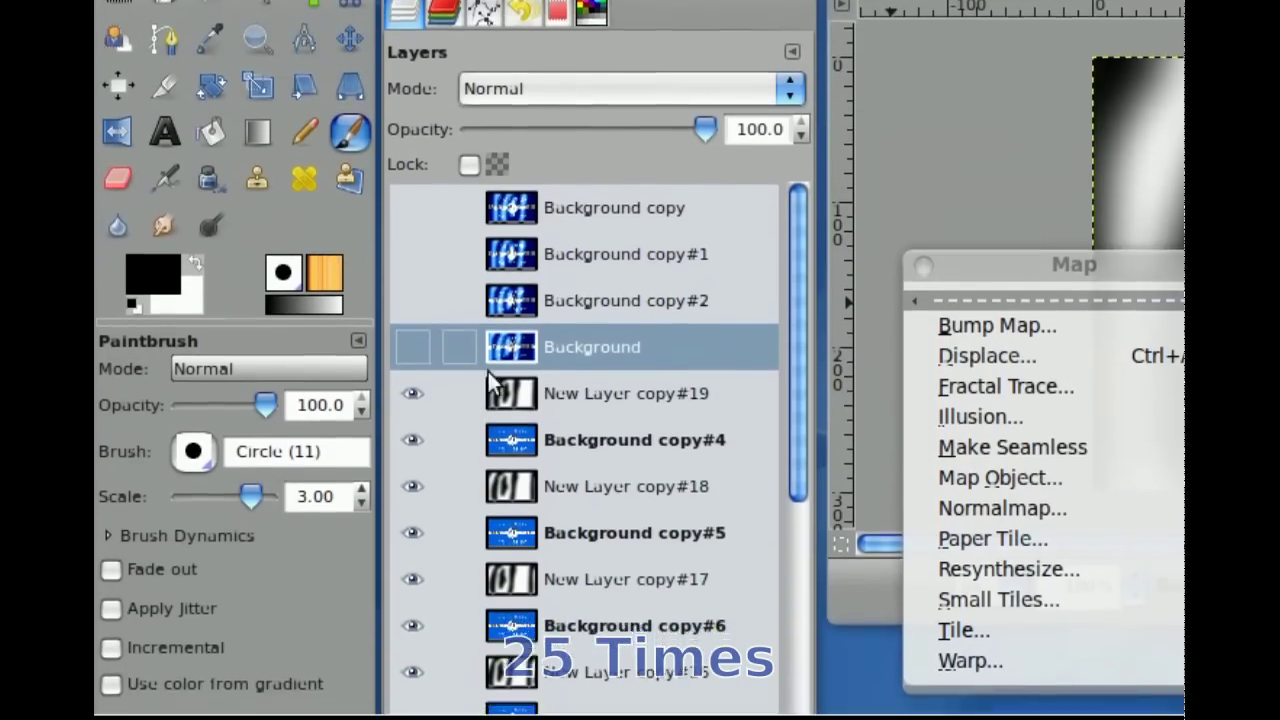
click(549, 361)
click(617, 105)
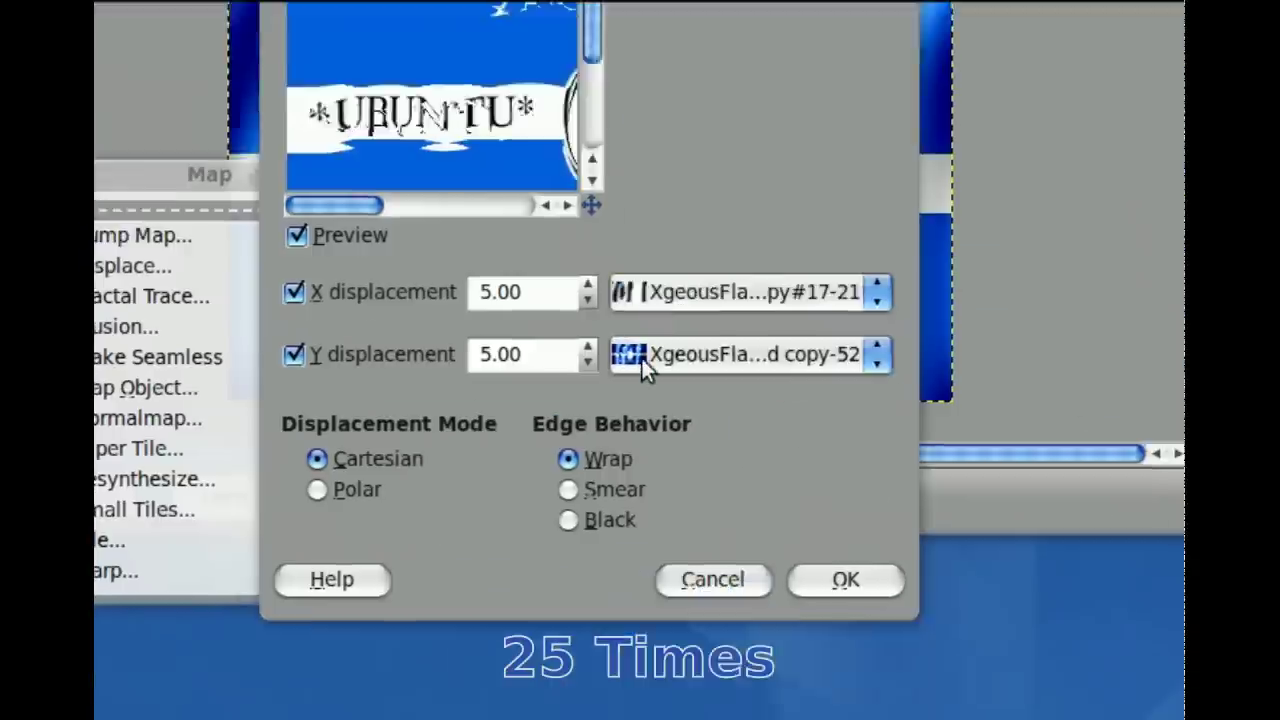
click(604, 233)
click(604, 319)
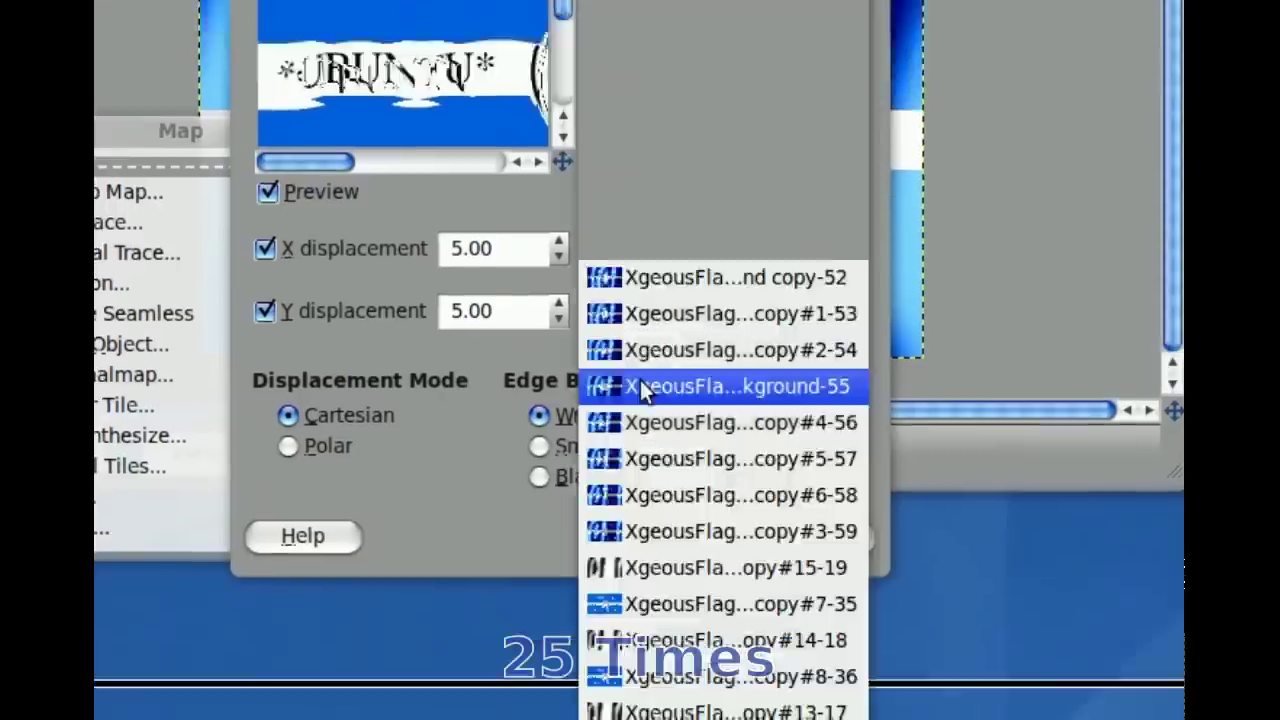
click(605, 359)
click(598, 361)
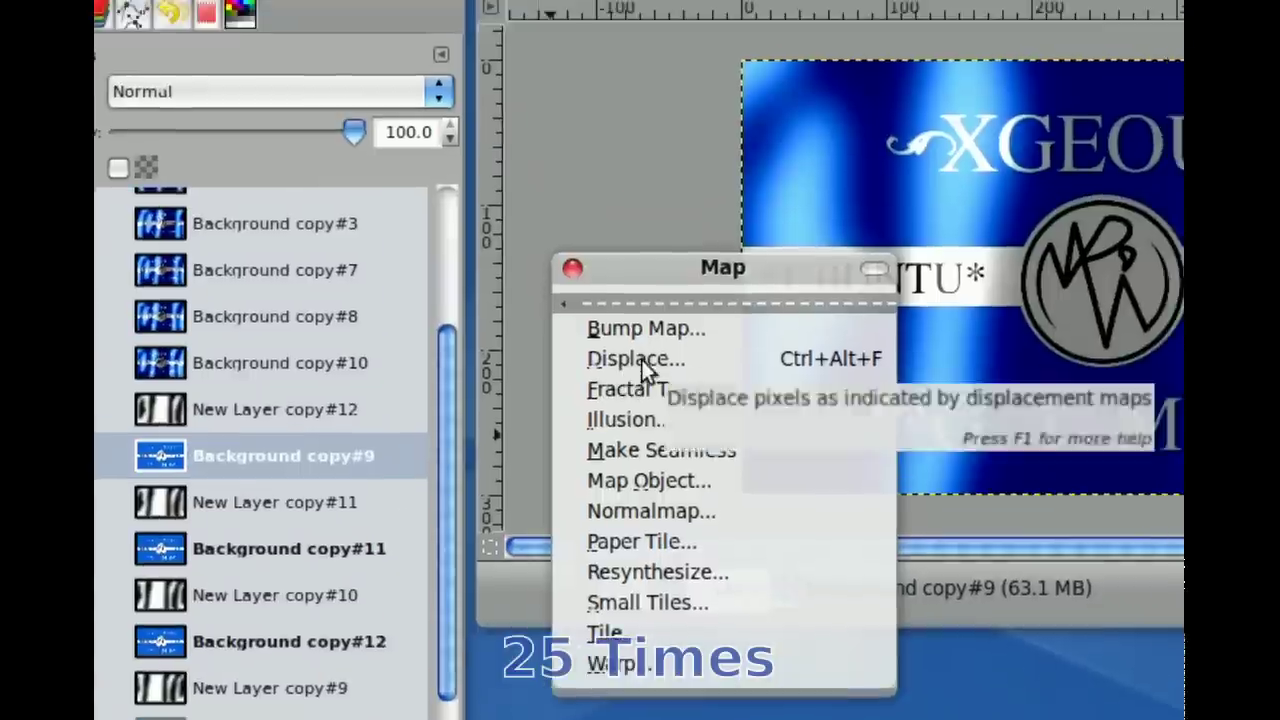
Displace the middle flag layers with their matching wave layers, merging each wave layer down.
click(848, 106)
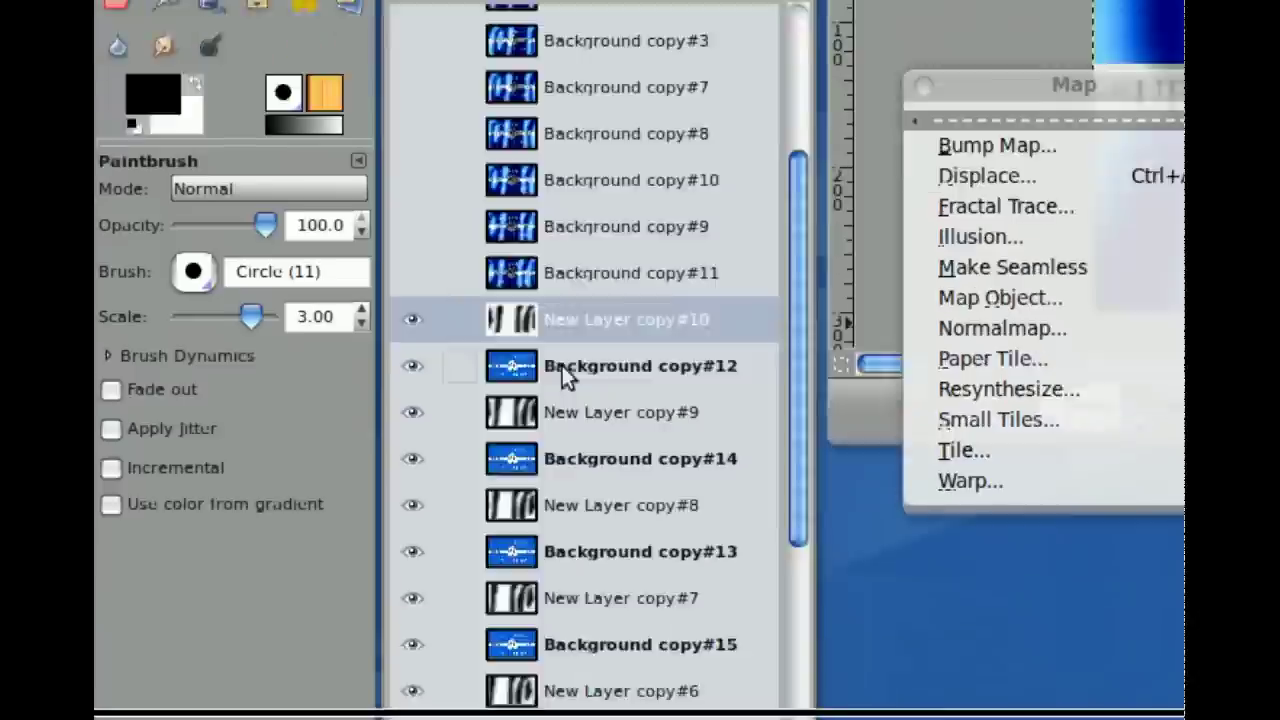
click(709, 366)
click(343, 474)
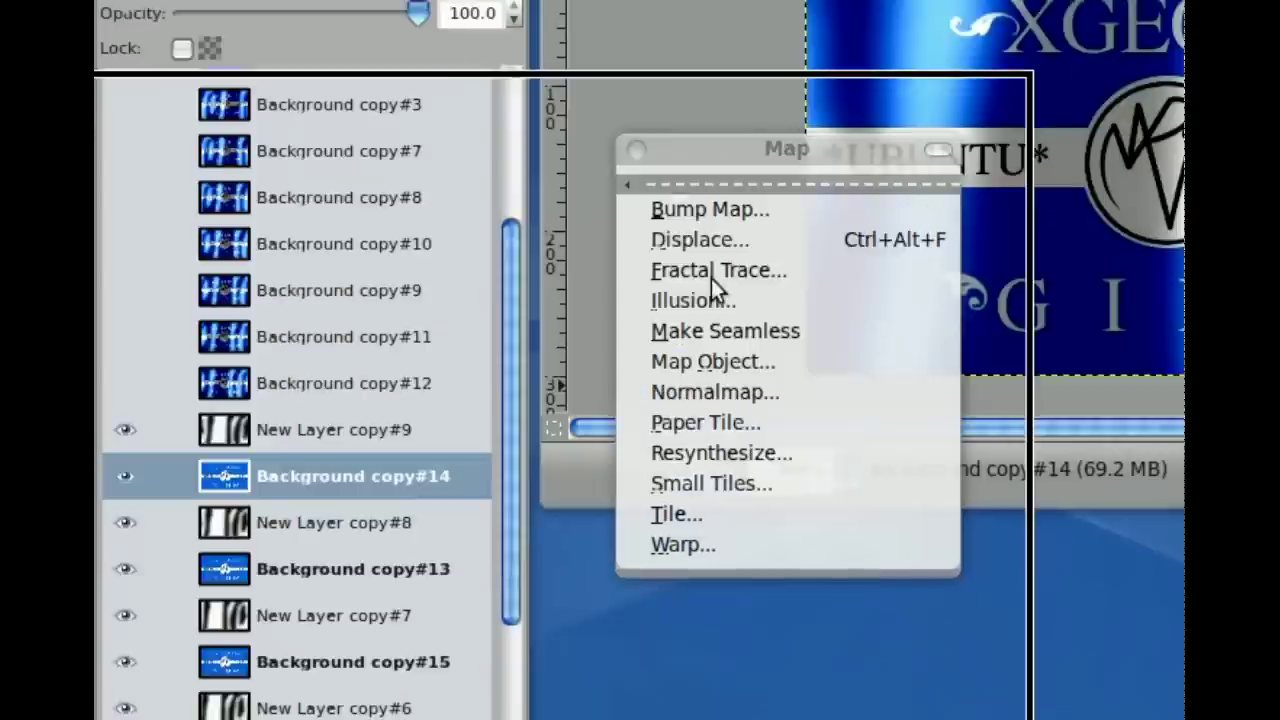
right_click(690, 195)
click(423, 371)
click(640, 555)
click(572, 361)
click(640, 631)
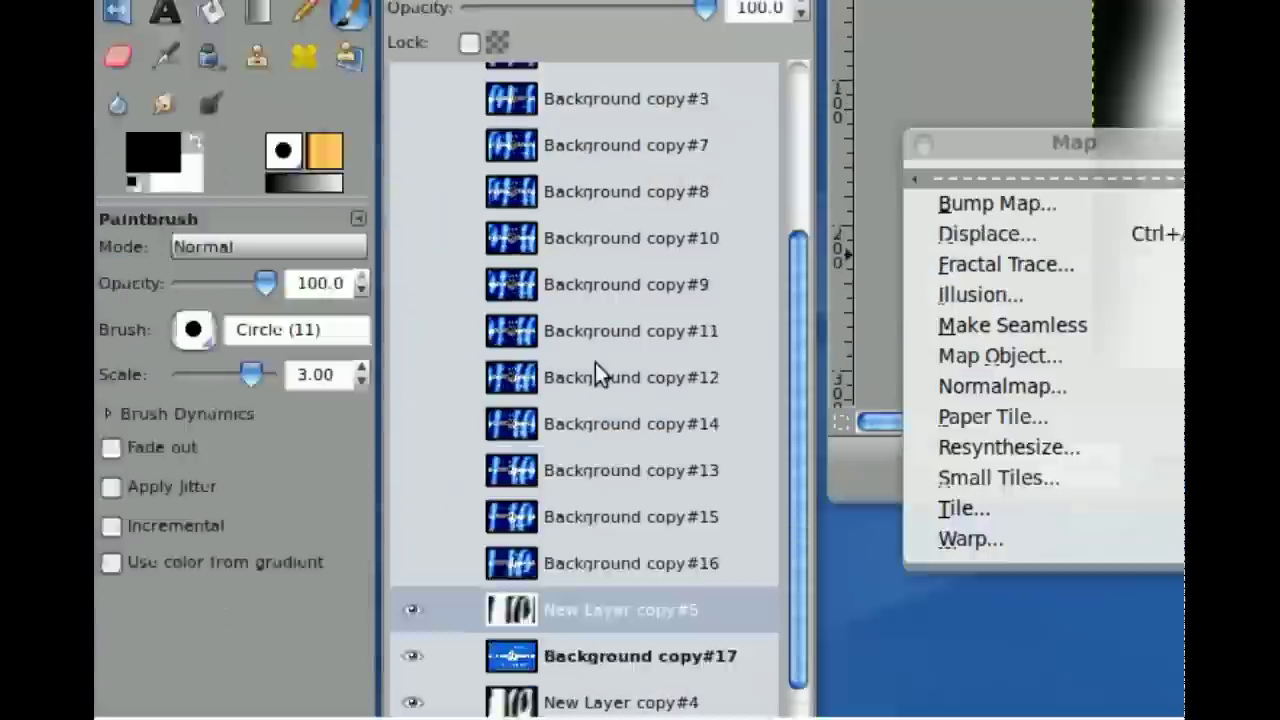
click(595, 362)
Repeat Grain extract, Displace and Merge Down for the remaining pairs, then hide Background copy#22.
click(623, 400)
click(586, 486)
click(591, 371)
click(660, 654)
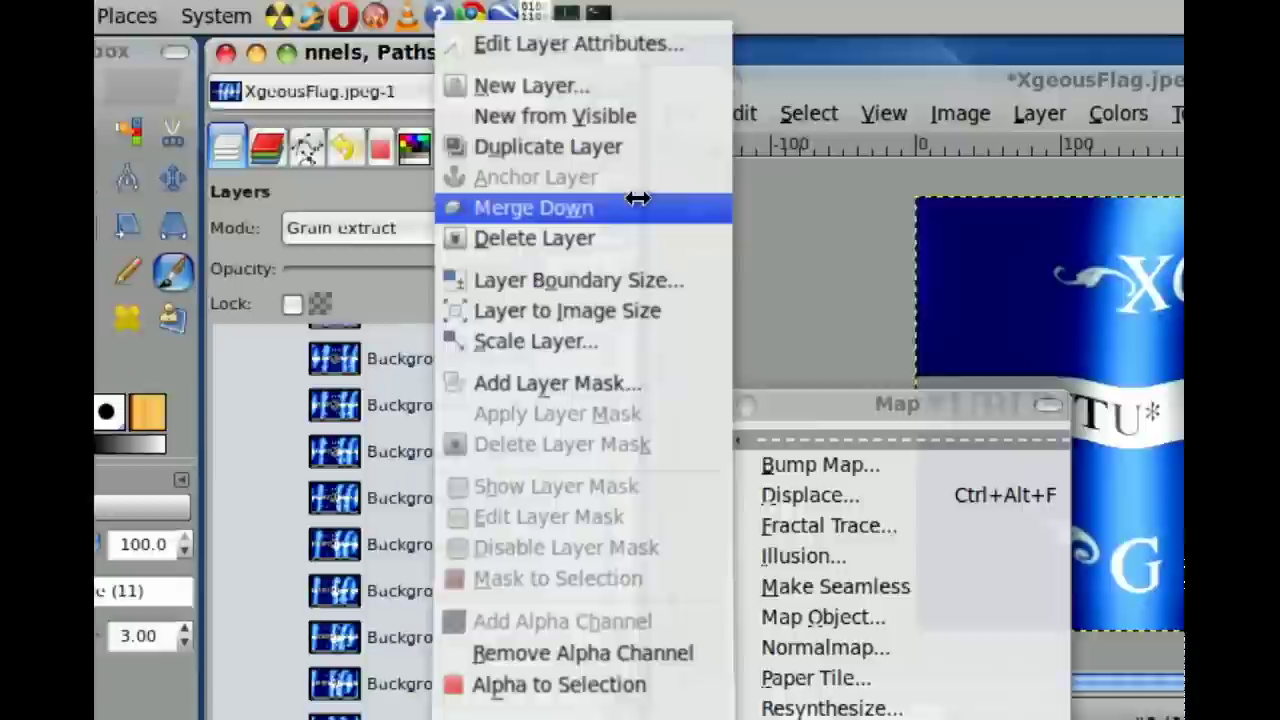
click(634, 200)
click(640, 487)
click(438, 471)
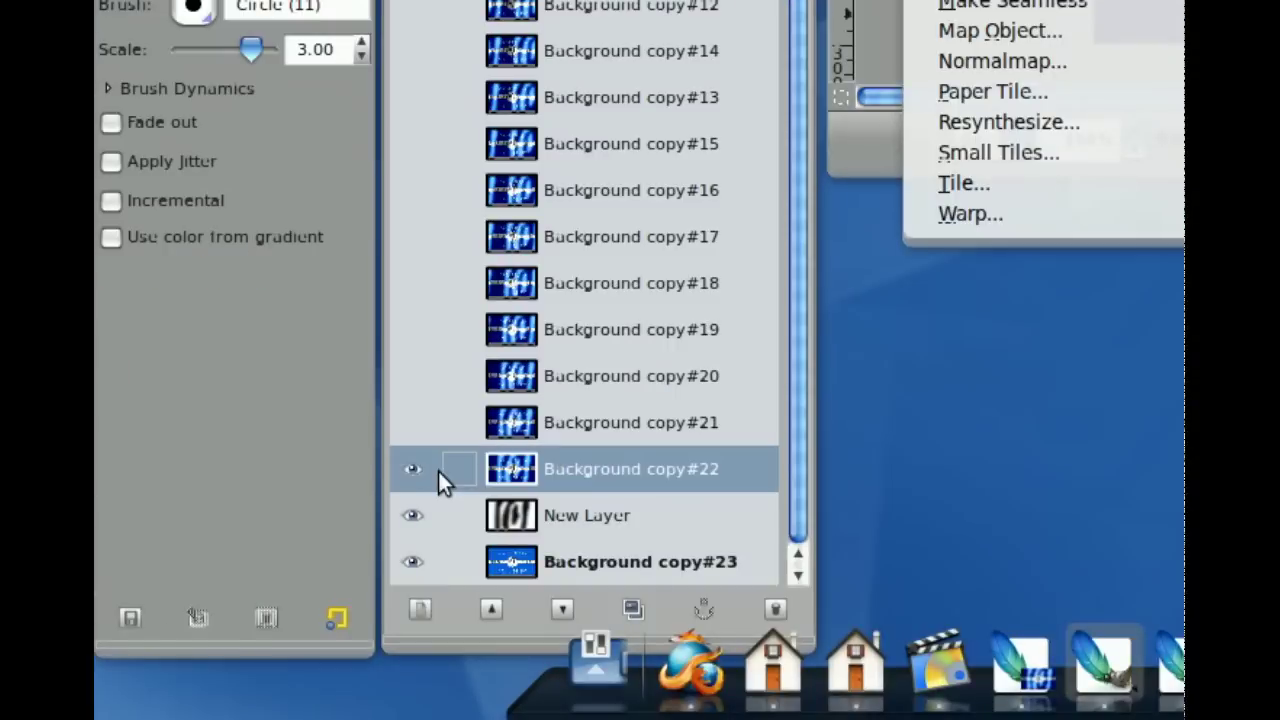
click(411, 469)
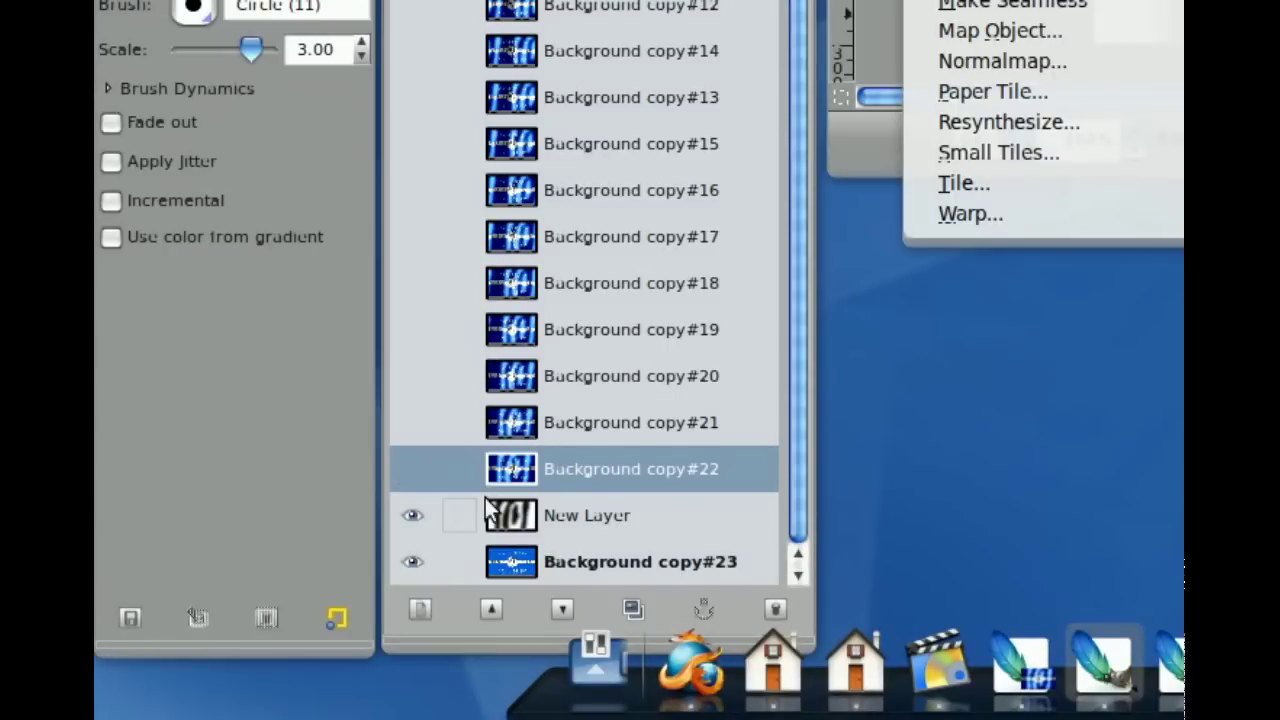
Set New Layer to Grain extract, displace Background copy#23 by it in X and Y, and merge it down.
click(563, 518)
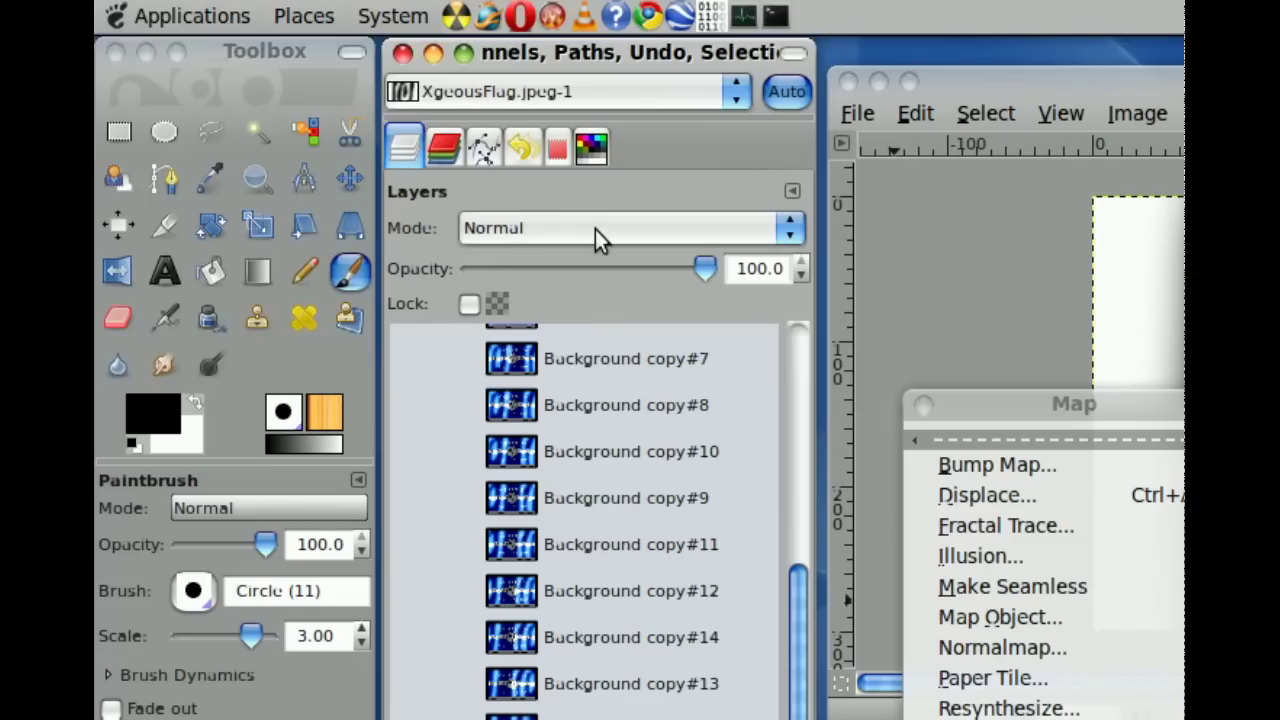
click(595, 230)
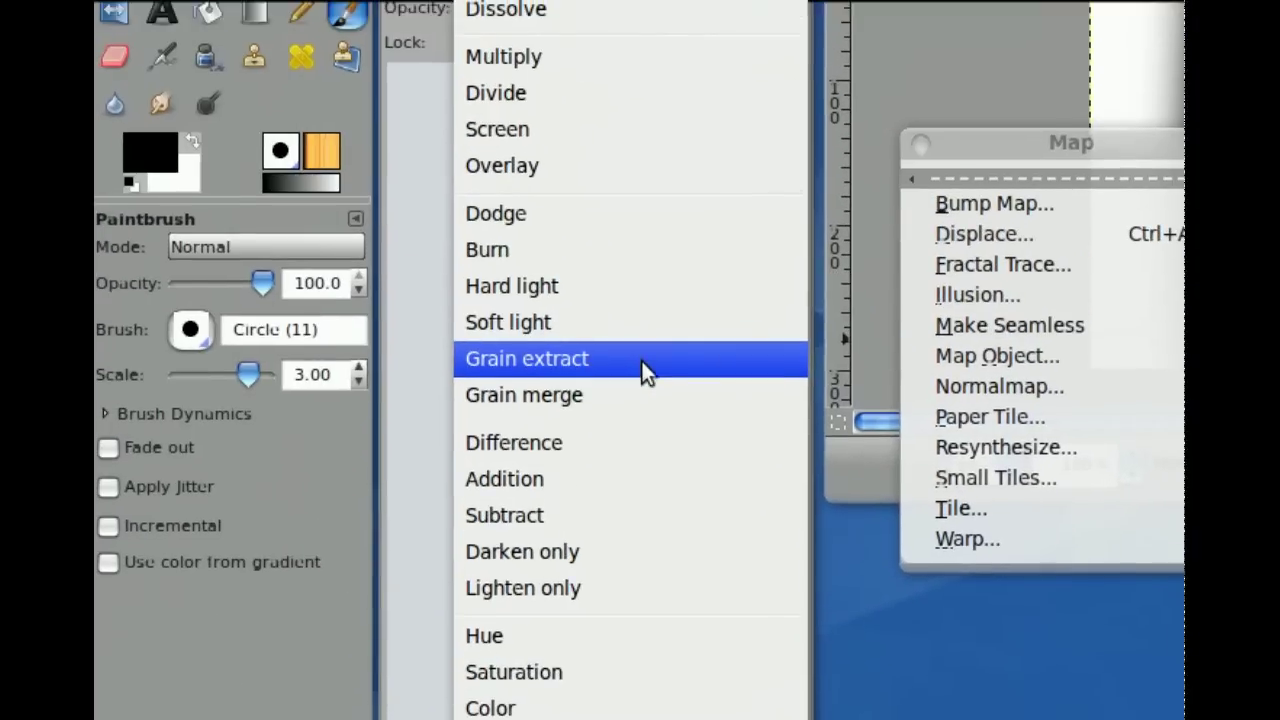
click(643, 364)
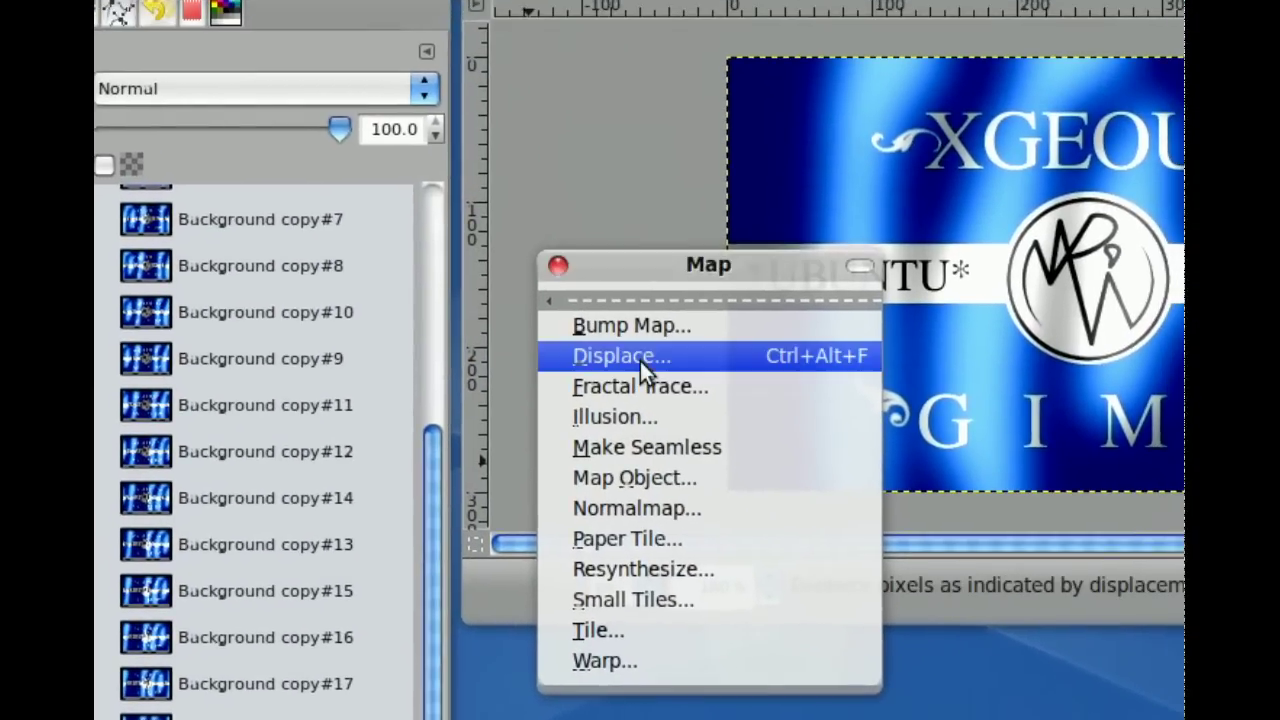
click(641, 361)
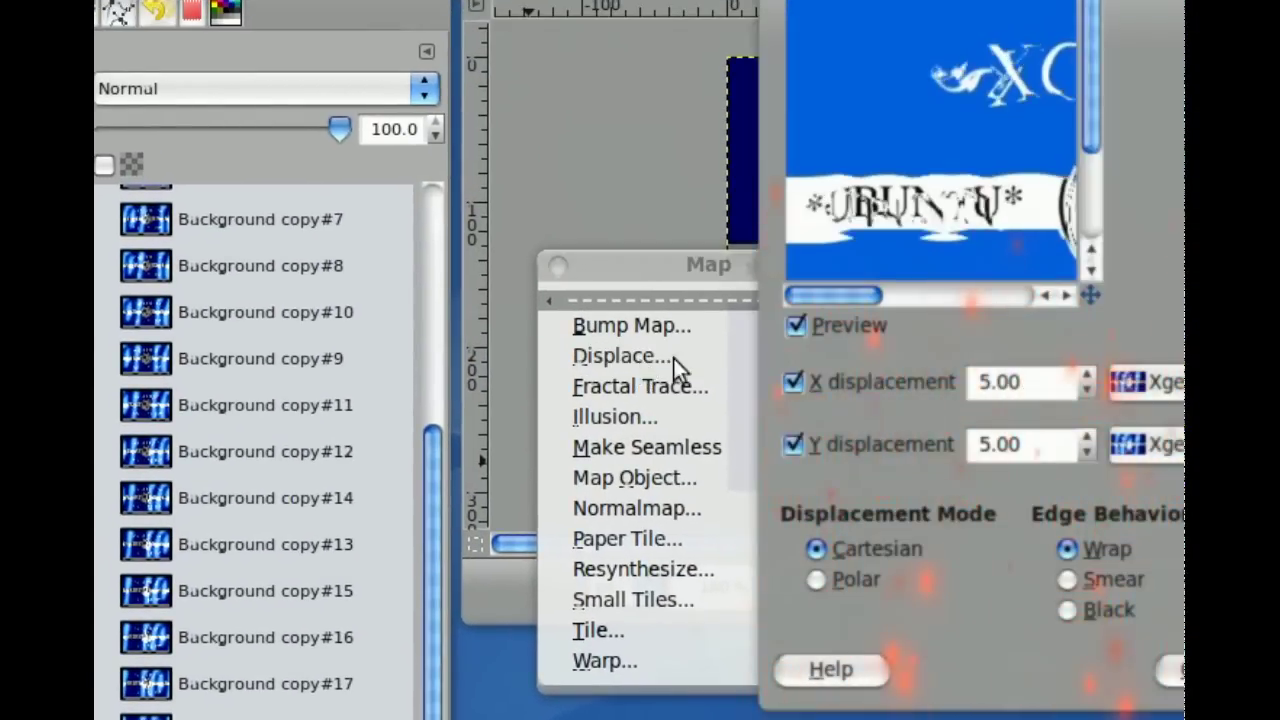
click(640, 353)
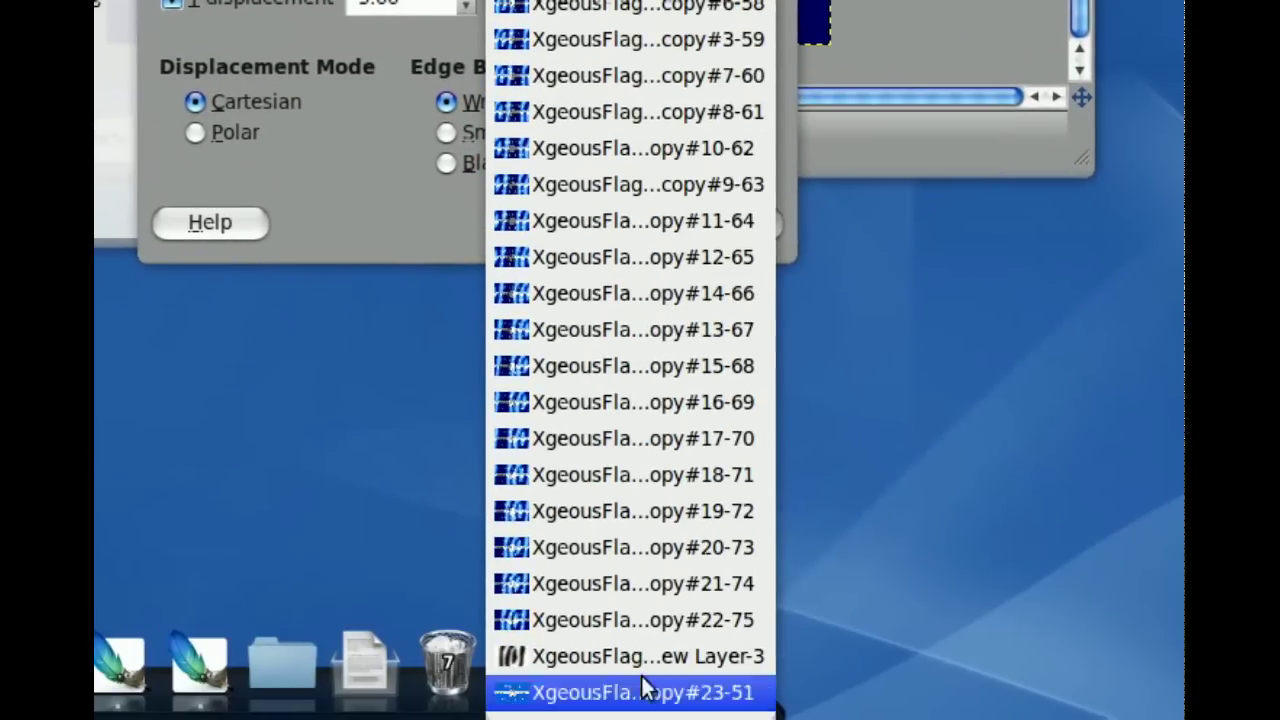
click(641, 664)
click(613, 16)
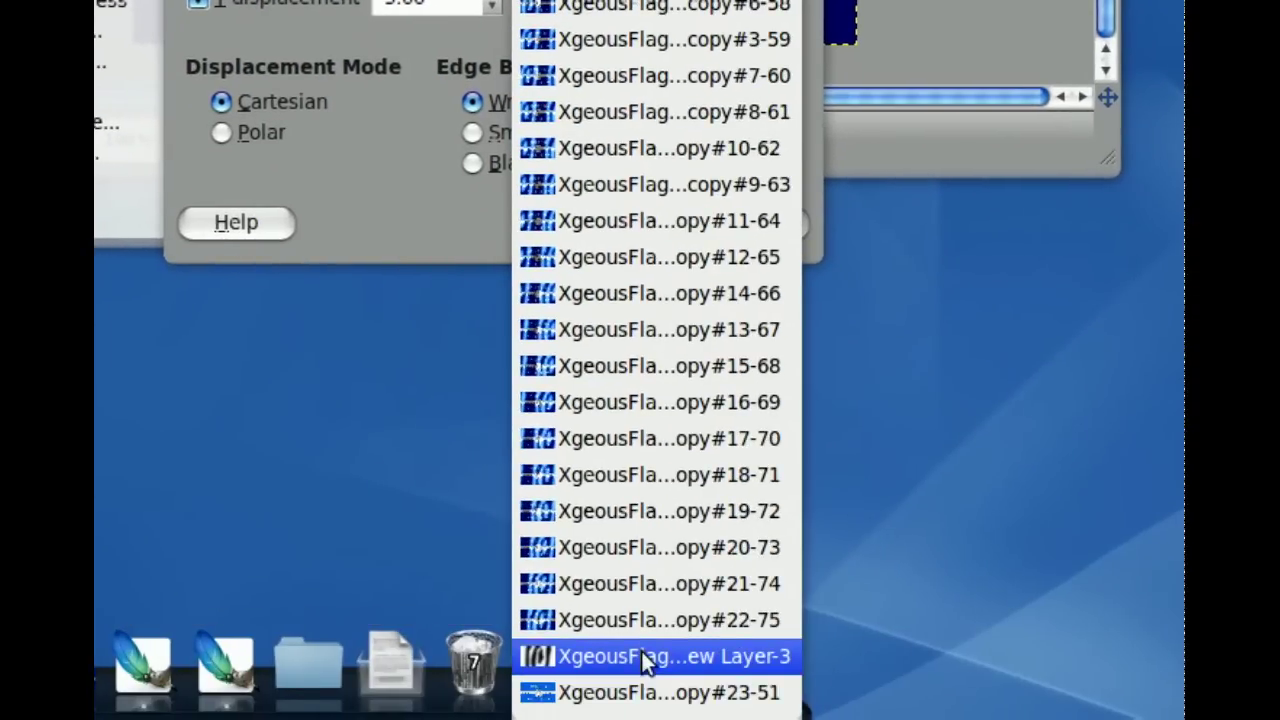
click(641, 656)
click(688, 362)
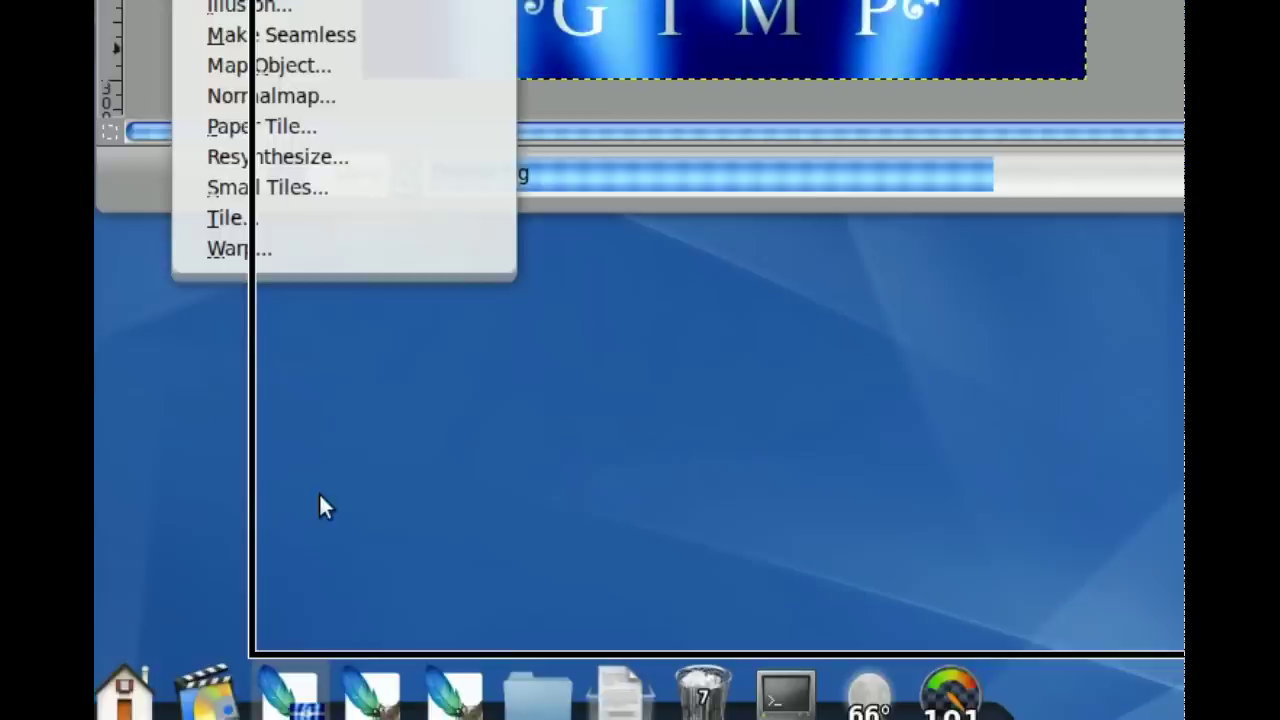
right_click(603, 529)
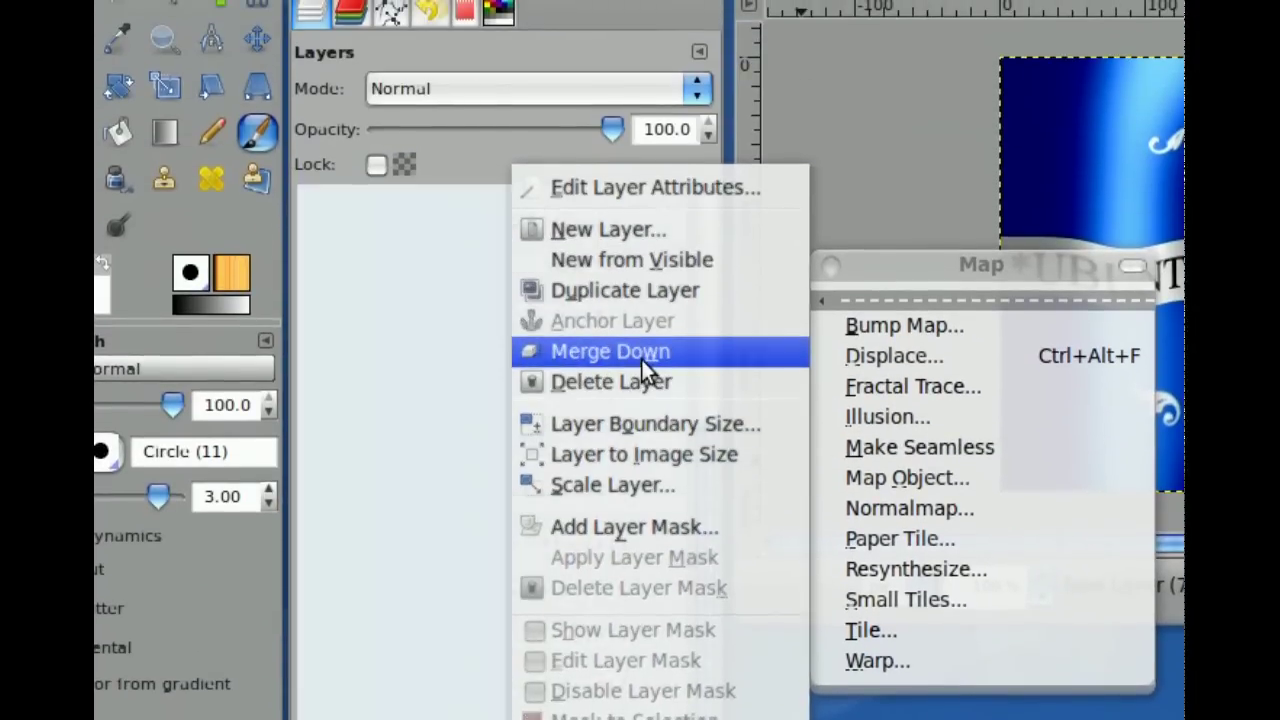
click(645, 370)
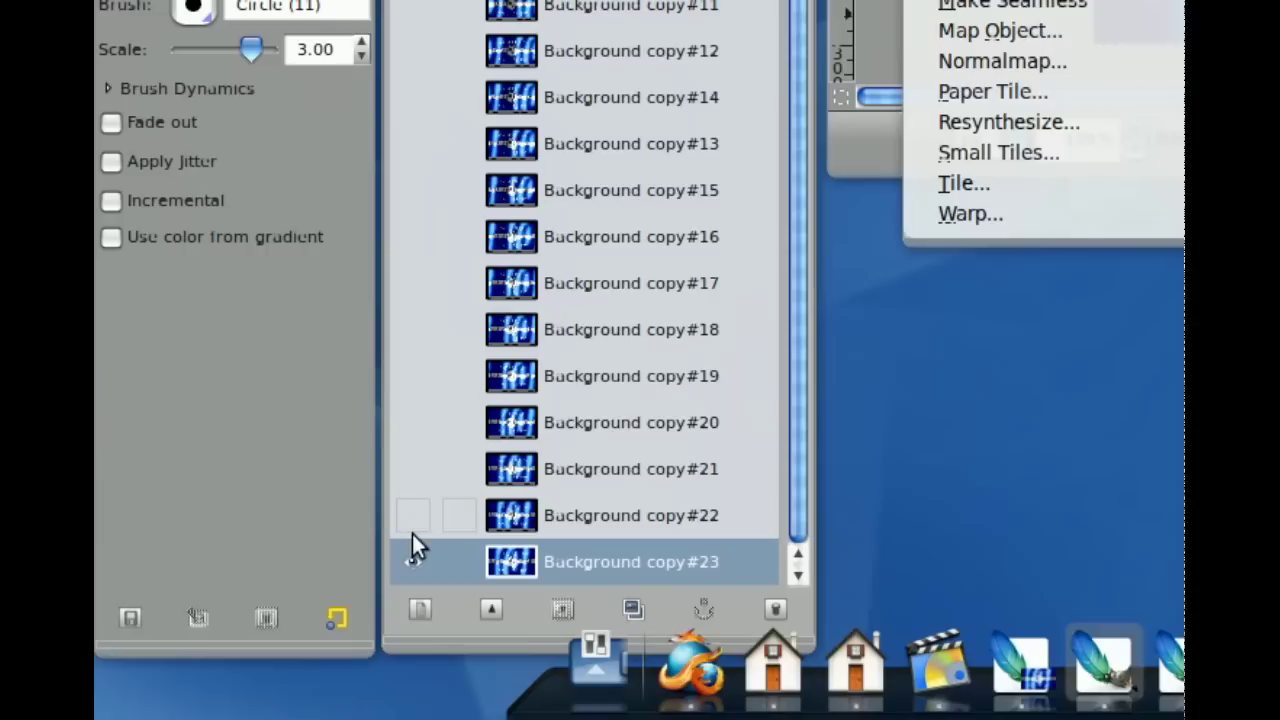
Turn visibility back on for every frame layer, from Background copy#22 up to Background.
click(418, 512)
click(418, 470)
click(415, 422)
click(414, 375)
click(414, 368)
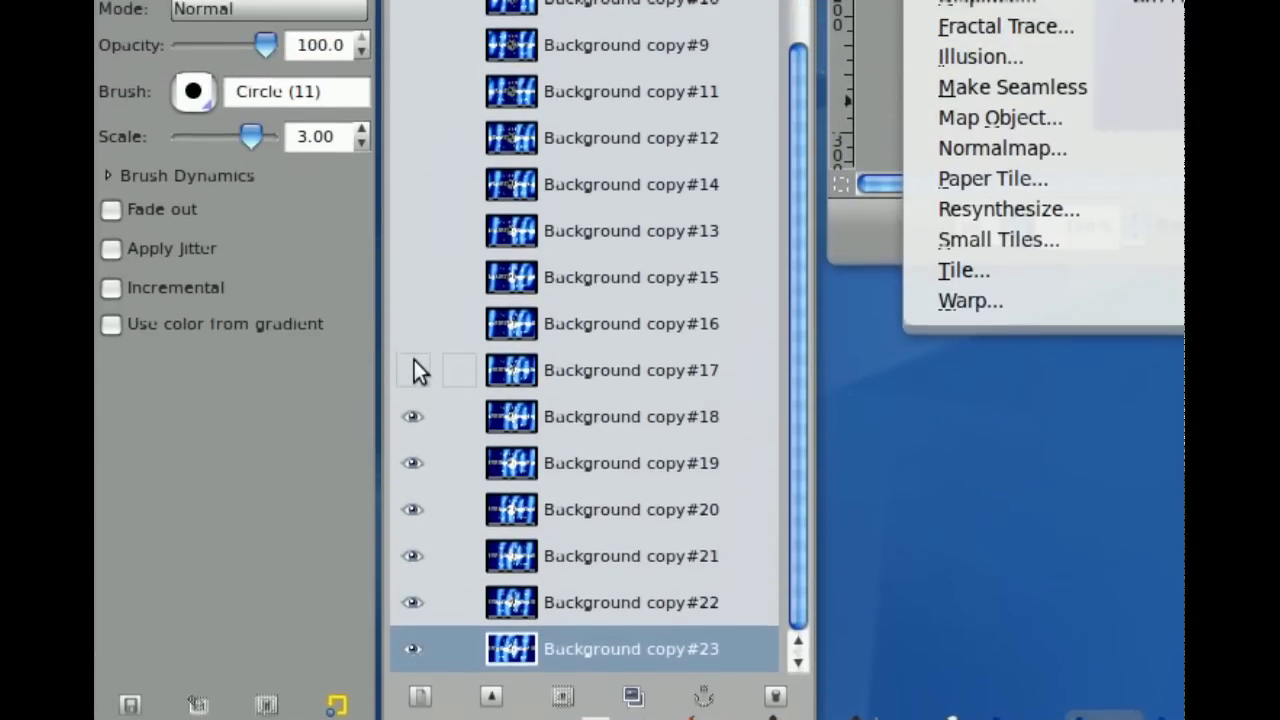
click(415, 357)
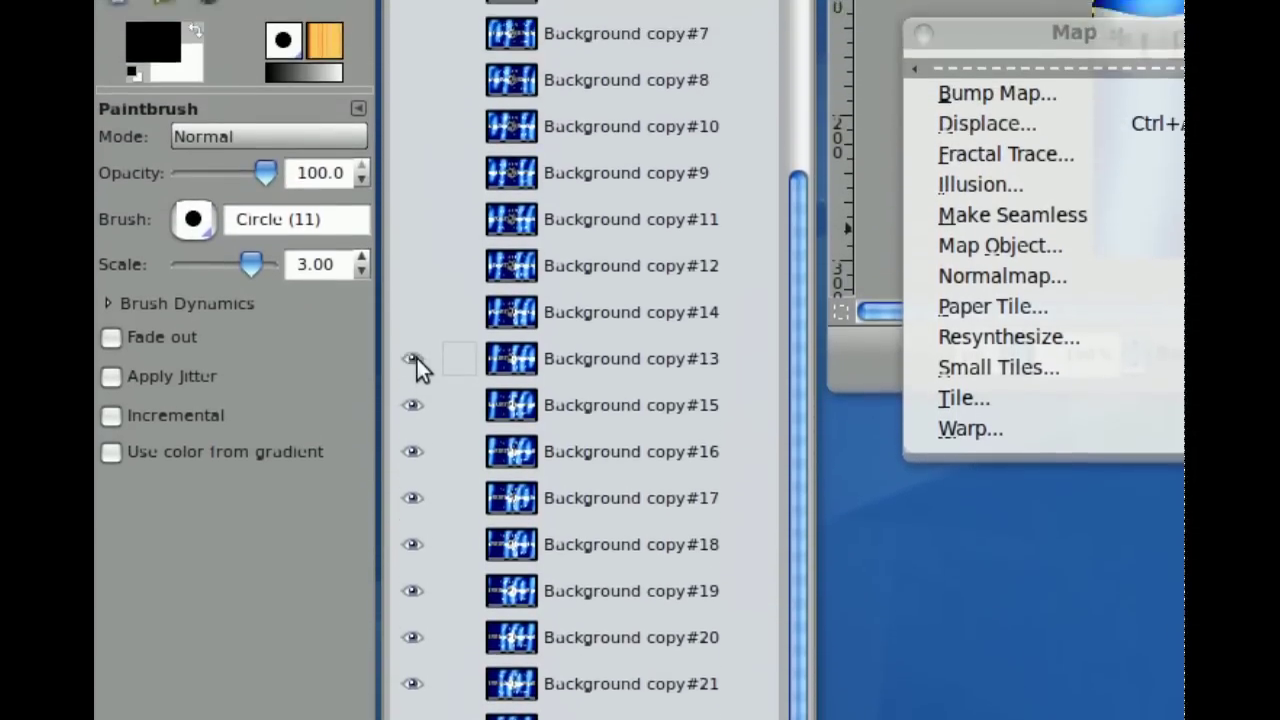
click(417, 361)
click(417, 358)
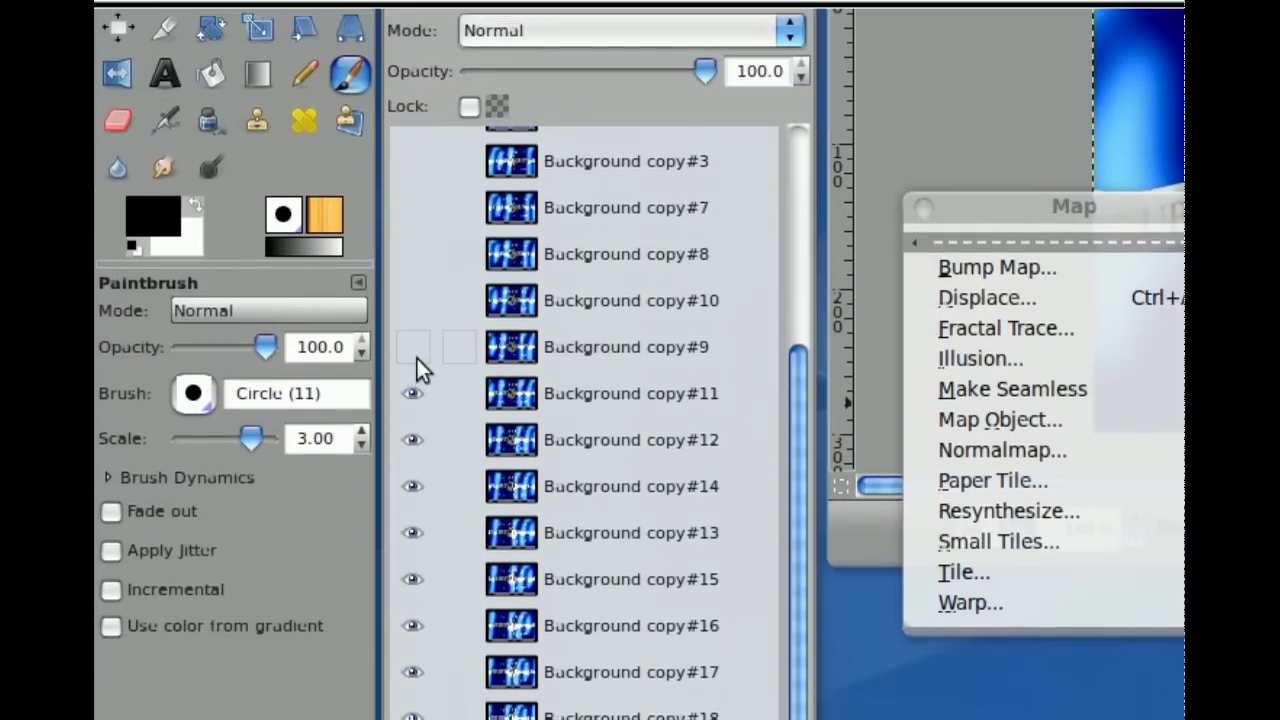
click(417, 356)
click(414, 360)
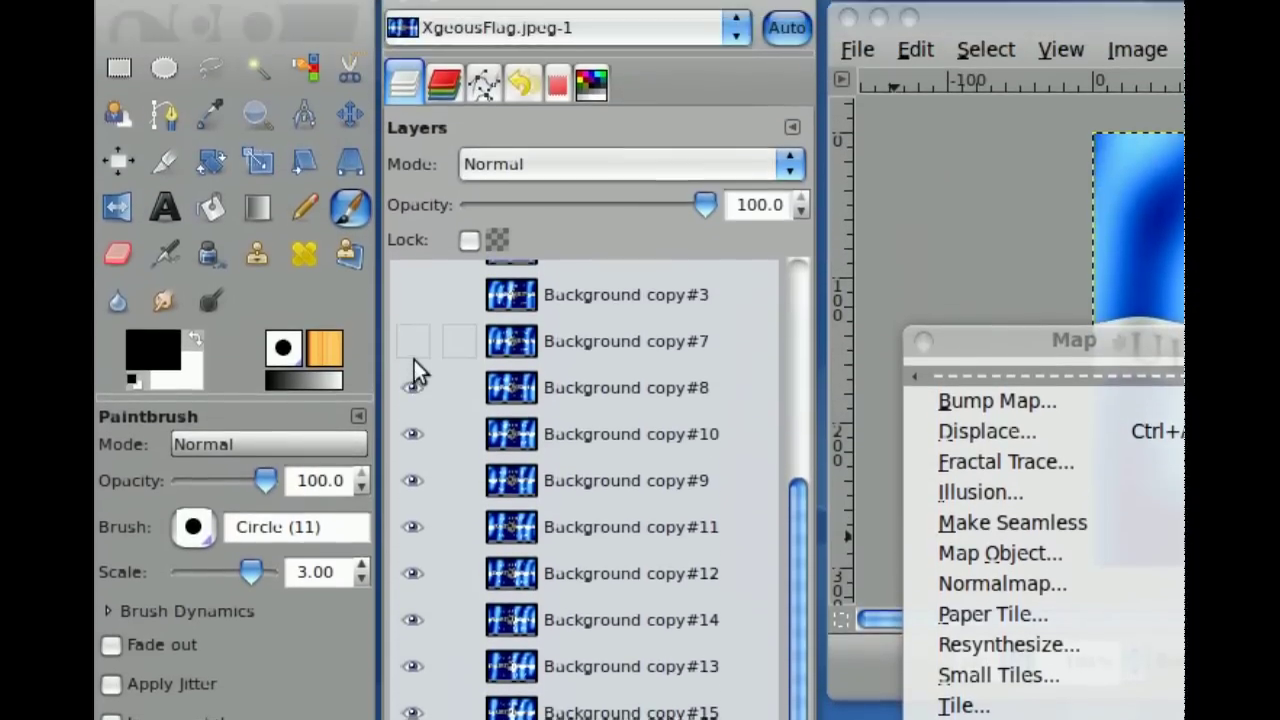
click(414, 358)
click(412, 326)
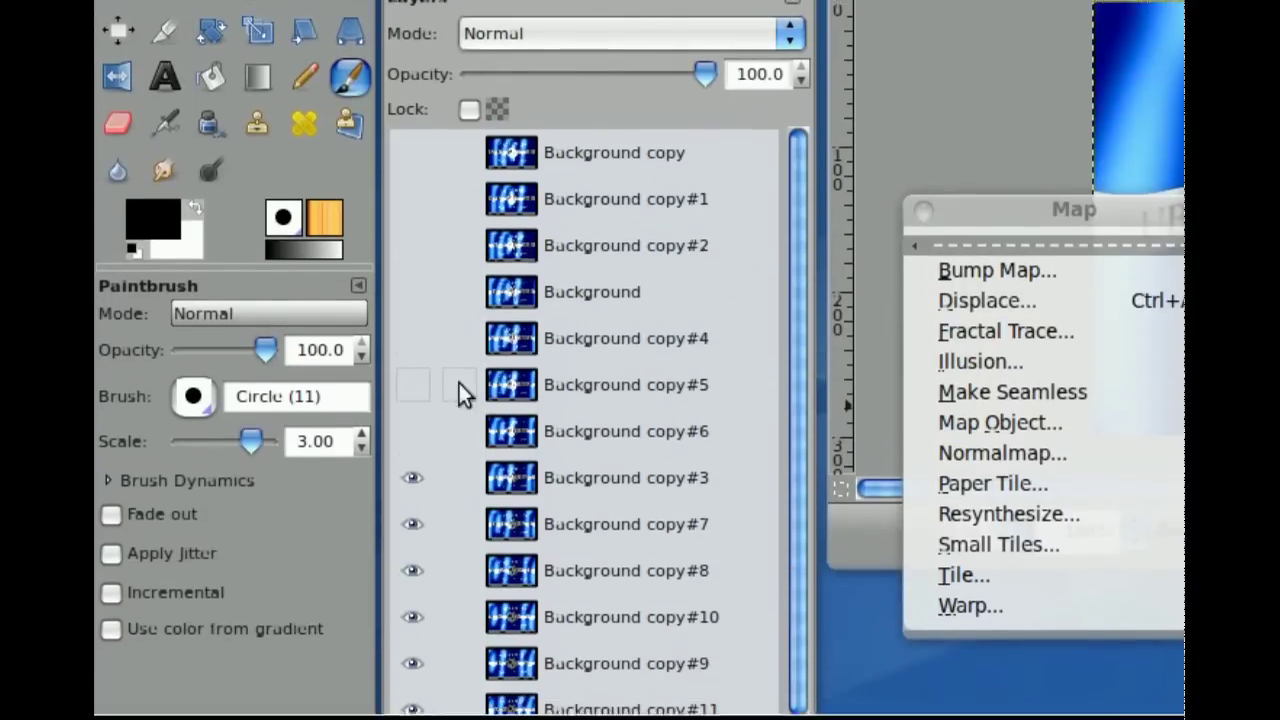
click(415, 363)
click(417, 356)
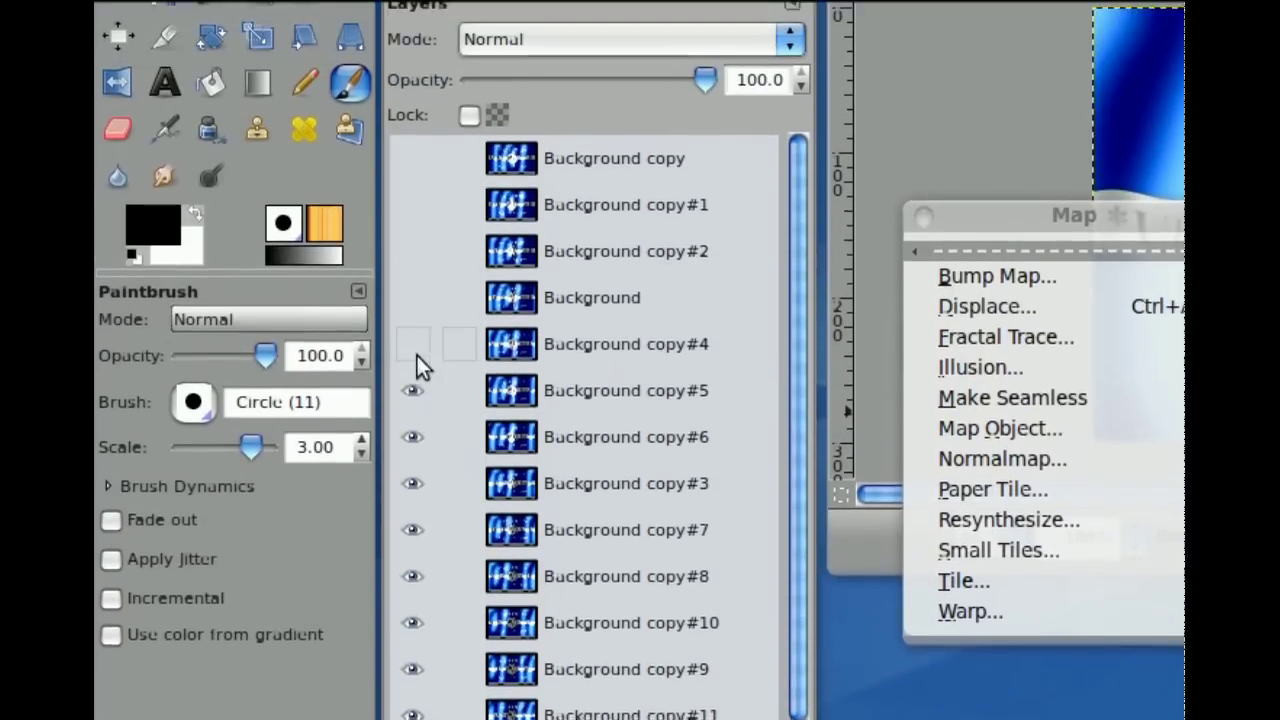
click(417, 353)
click(414, 371)
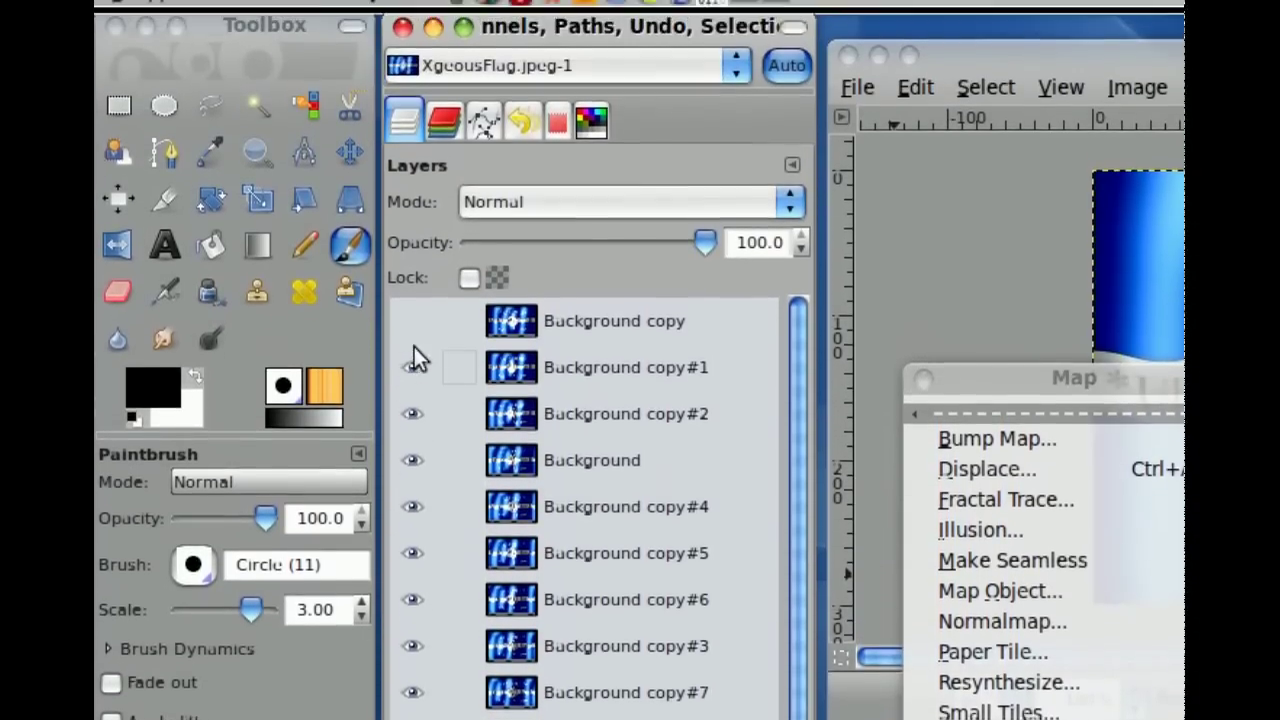
click(414, 347)
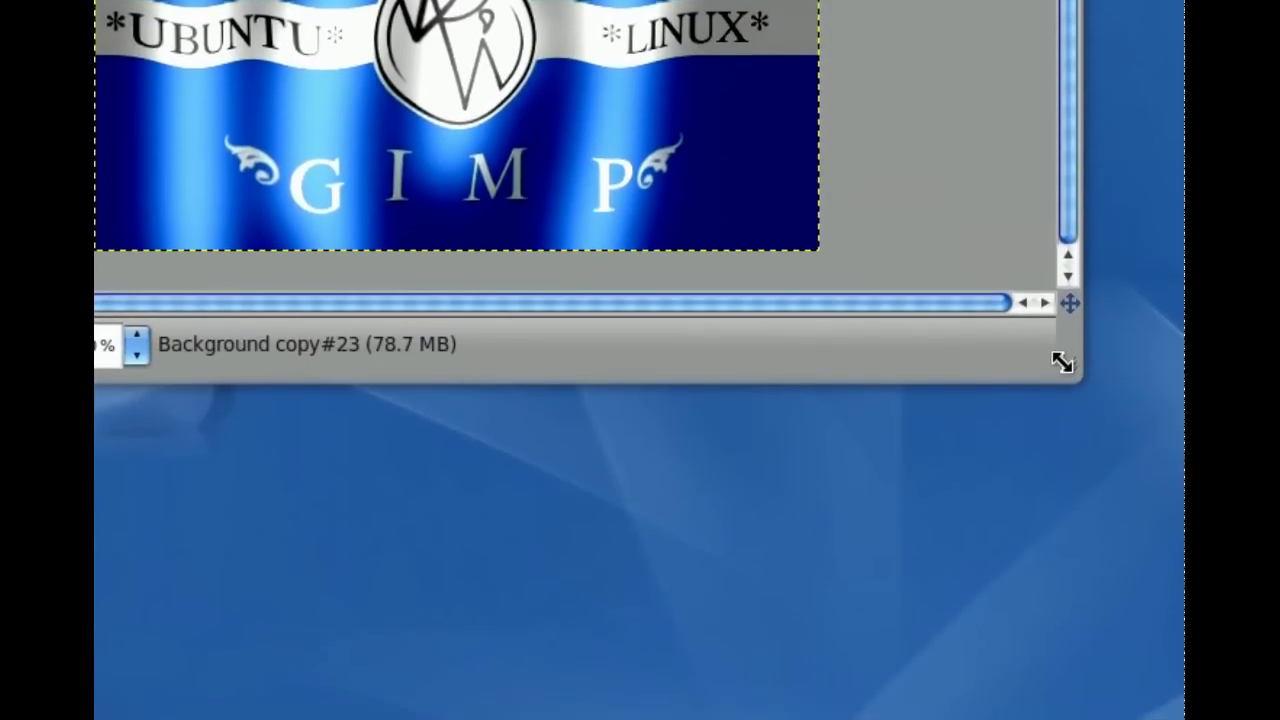
Narrow the image window and bring up the Filters > Animation list.
drag(1022, 352, 680, 350)
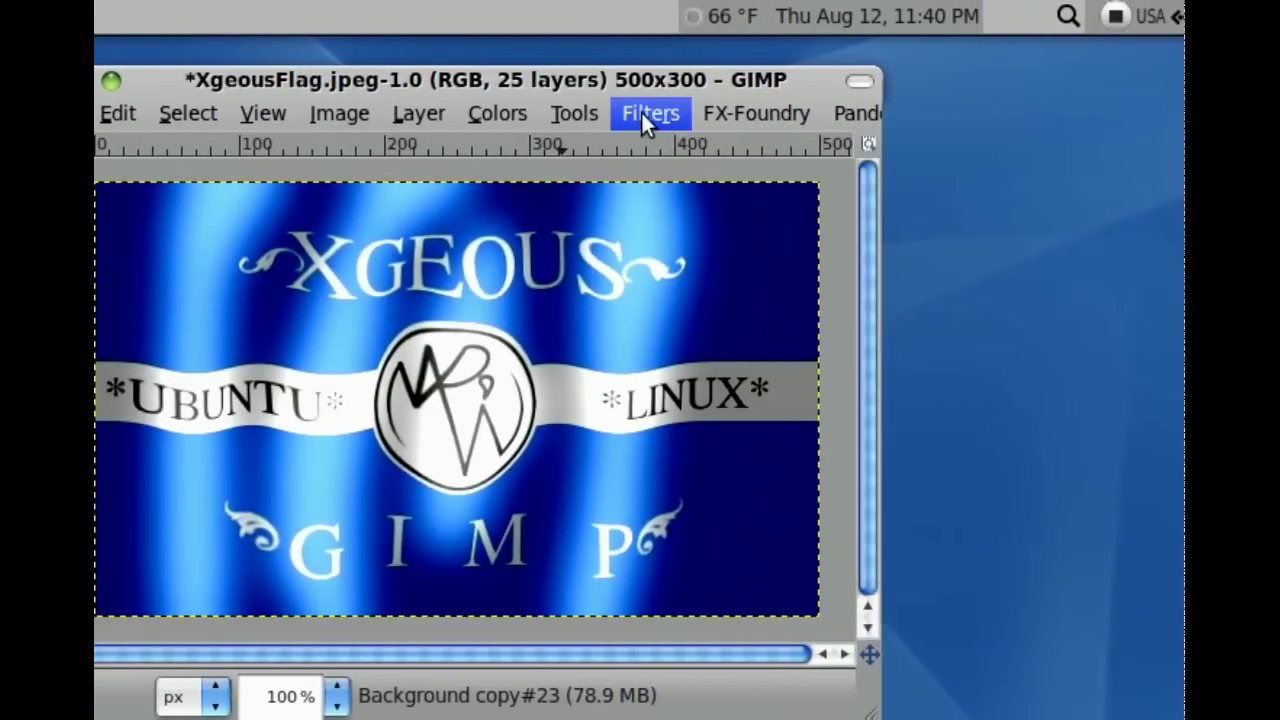
click(645, 115)
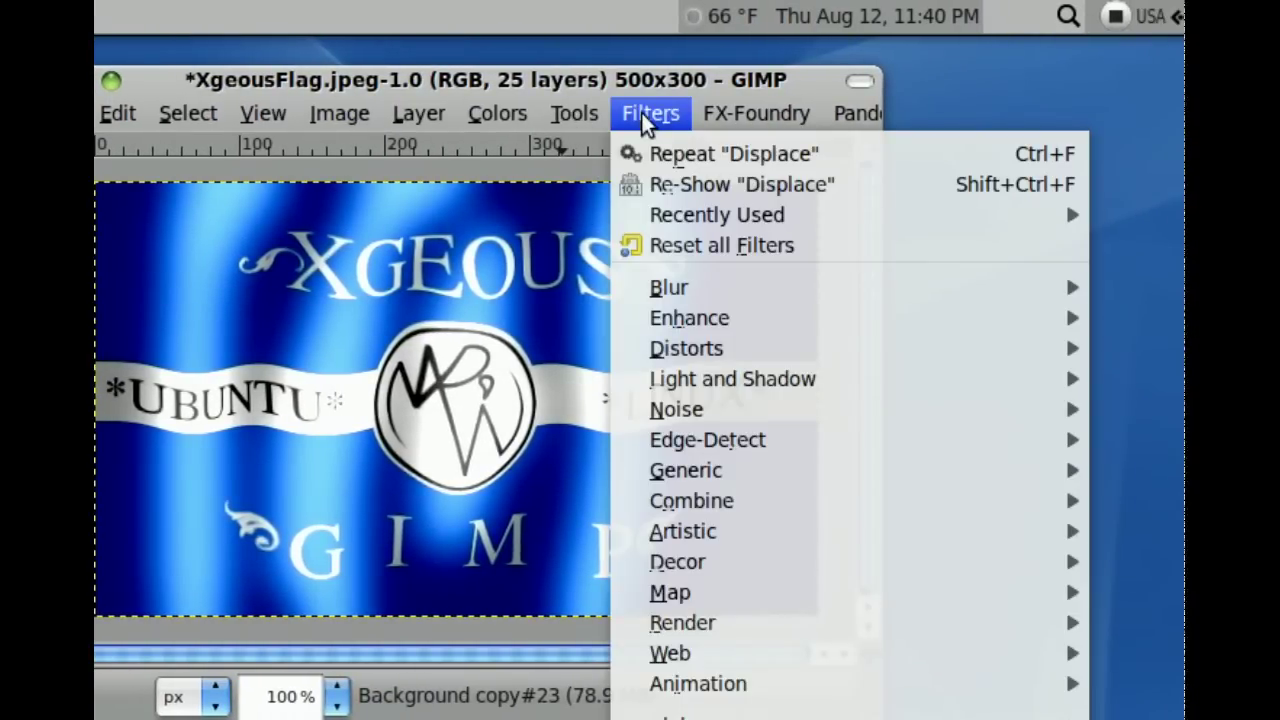
mouse_move(910, 103)
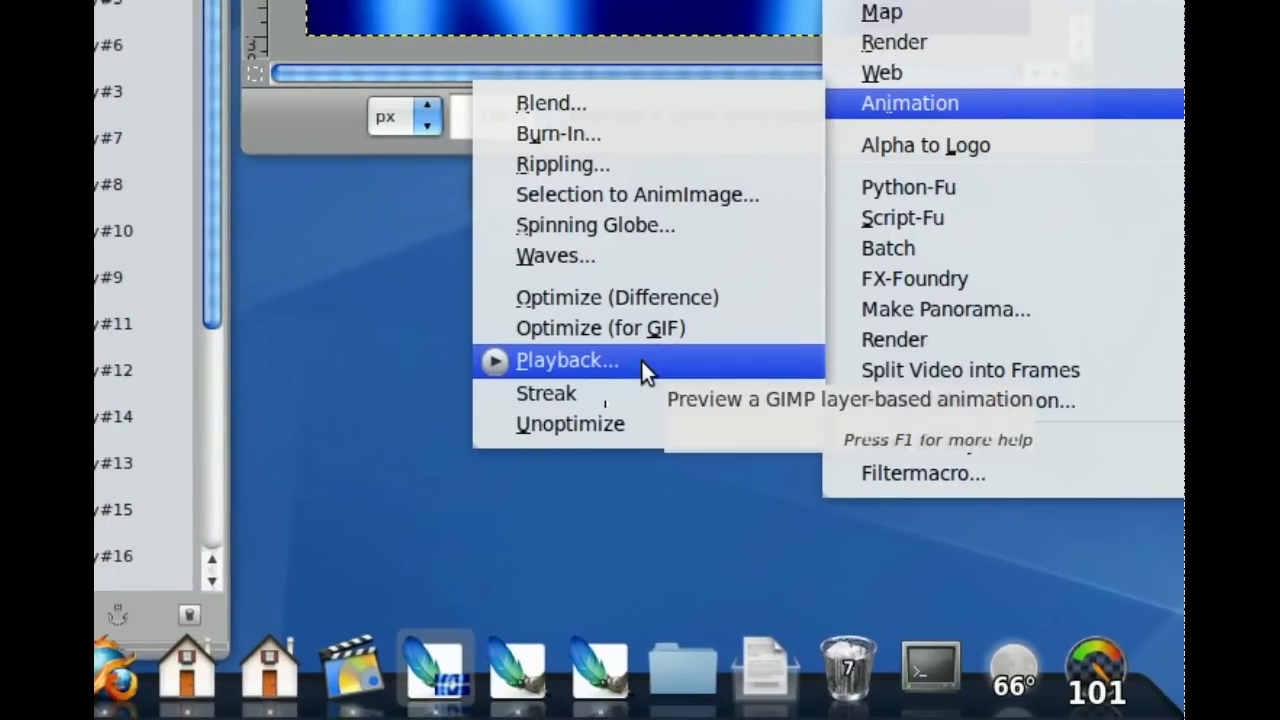
Preview the 25-frame wavy flag in Animation Playback, placed over the image window.
click(645, 373)
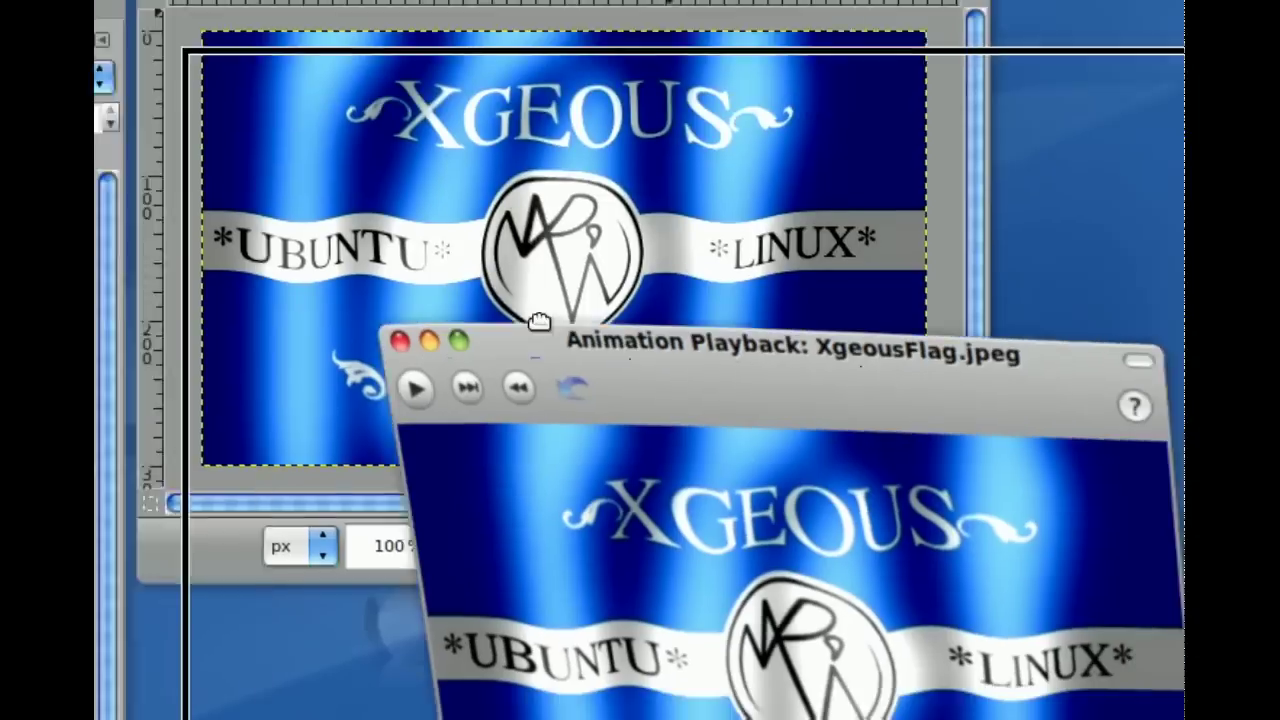
drag(538, 321, 508, 314)
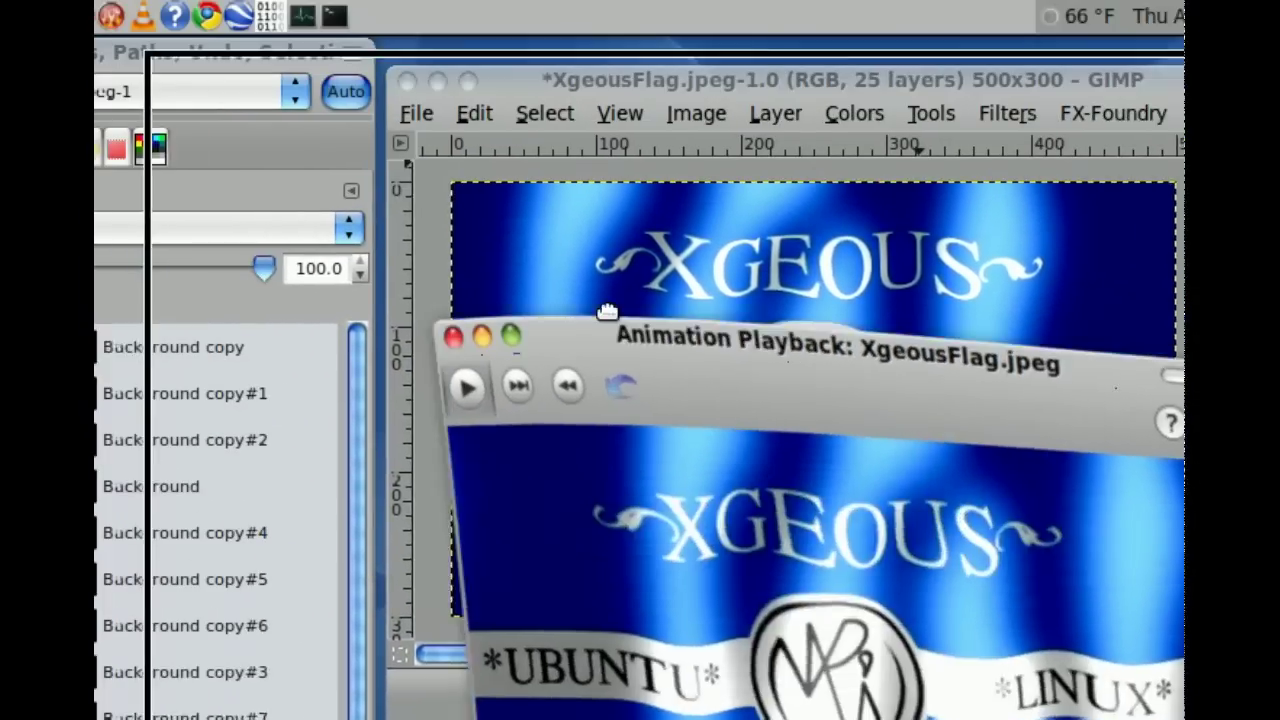
drag(652, 365, 640, 274)
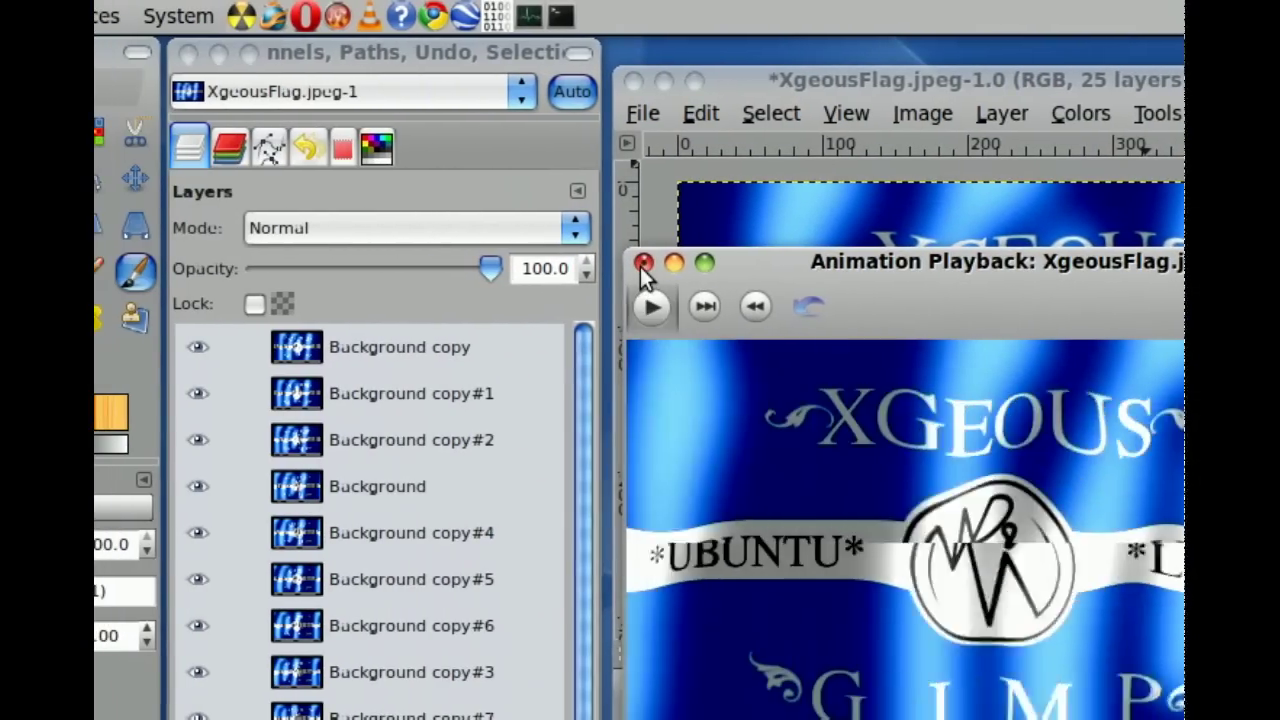
Close the playback preview and save the flag as AnyName.gif in Pictures.
click(642, 264)
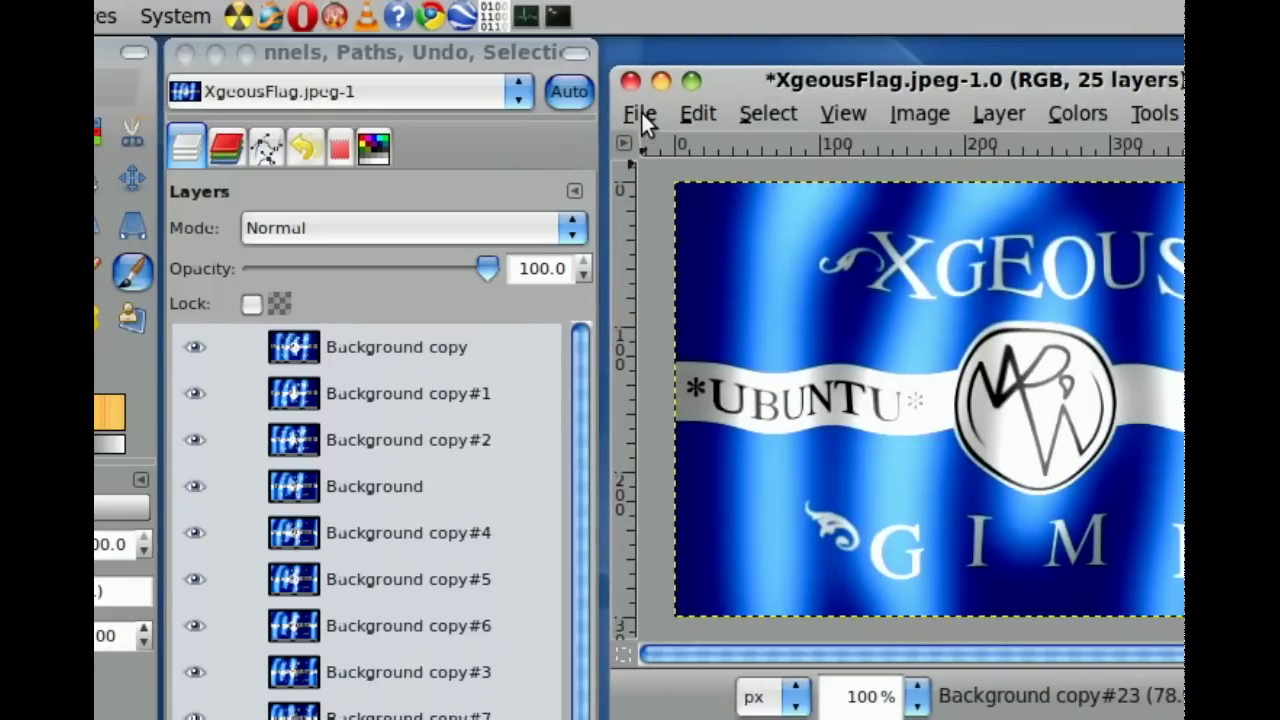
click(641, 114)
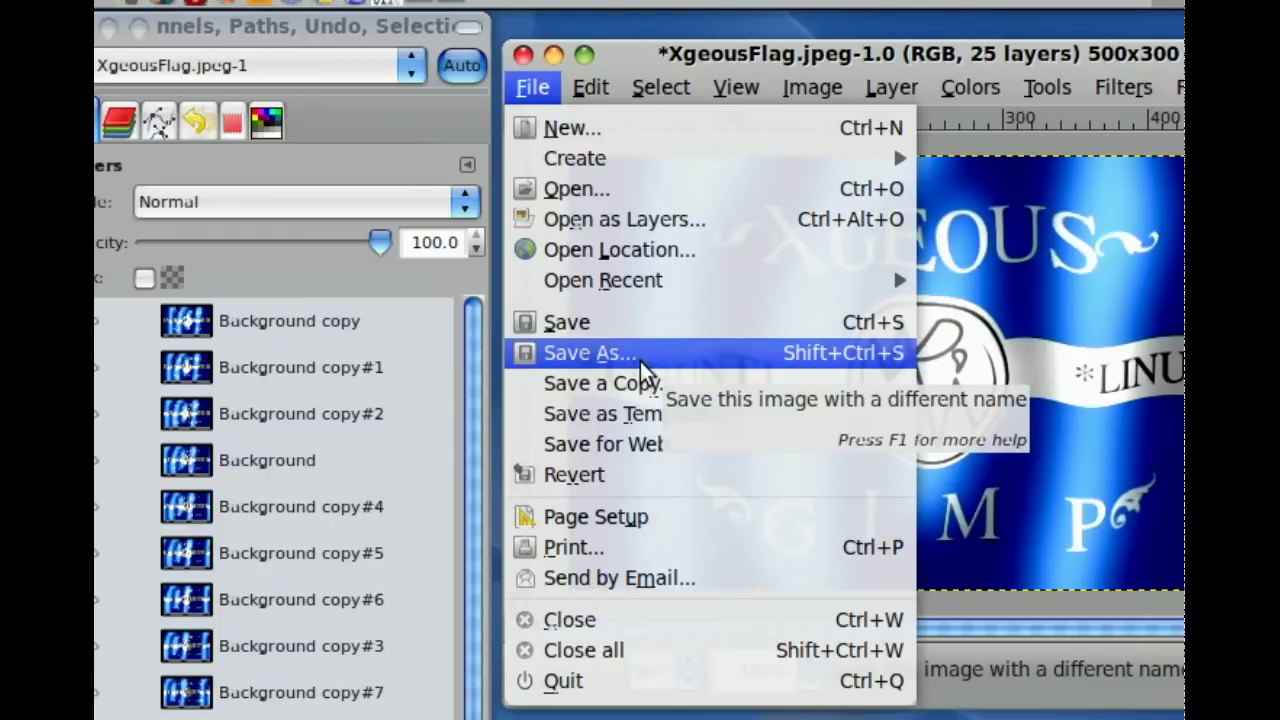
click(641, 364)
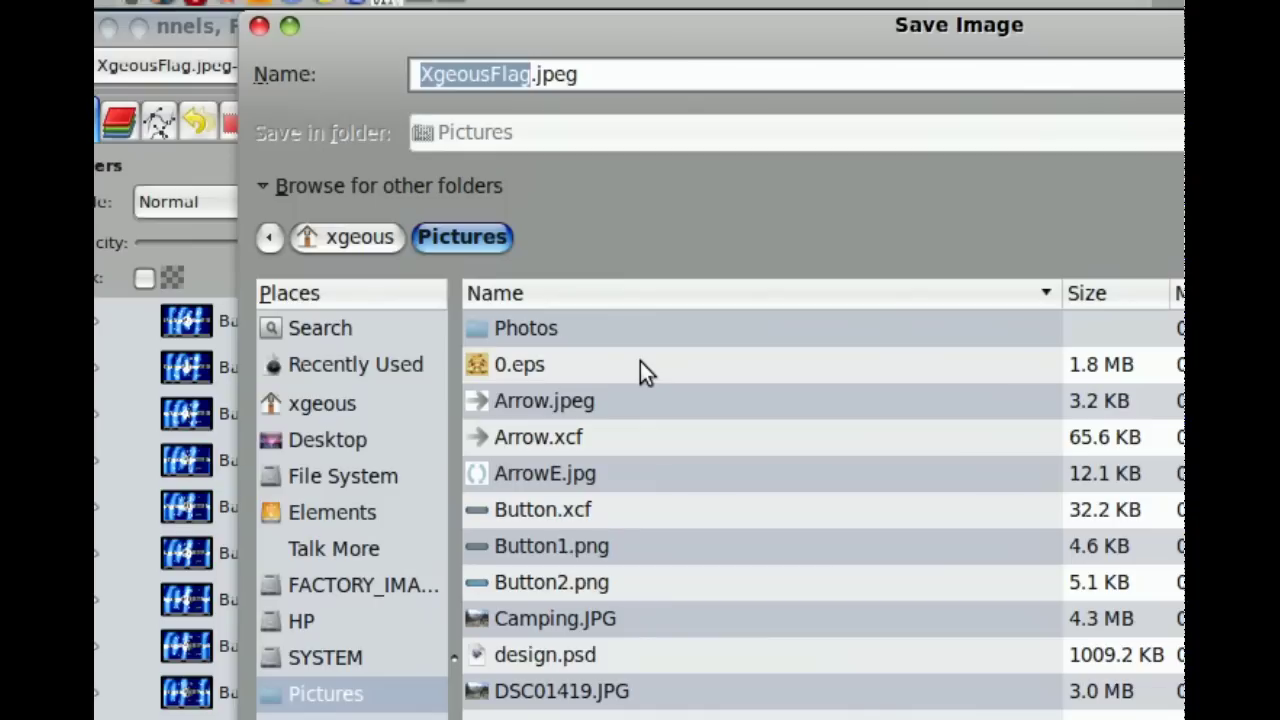
click(617, 75)
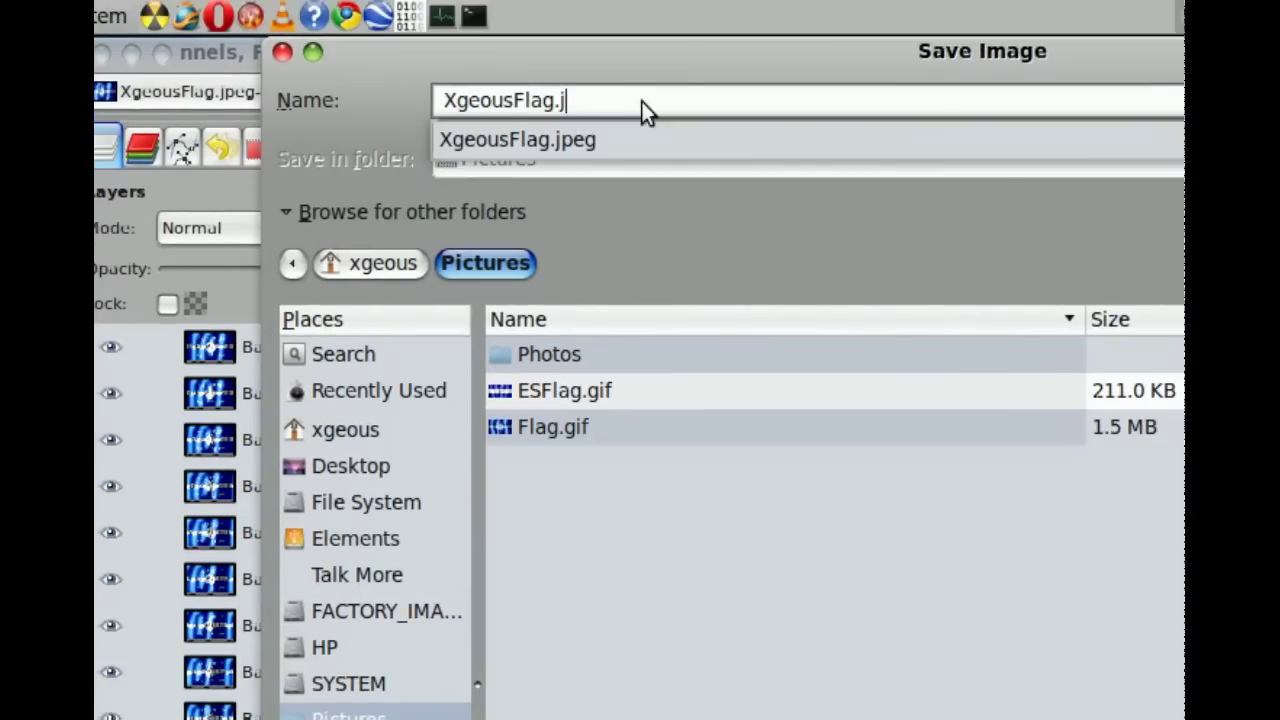
key(BackSpace)
key(BackSpace)
key(BackSpace)
key(BackSpace)
key(BackSpace)
key(BackSpace)
key(BackSpace)
key(BackSpace)
text(An)
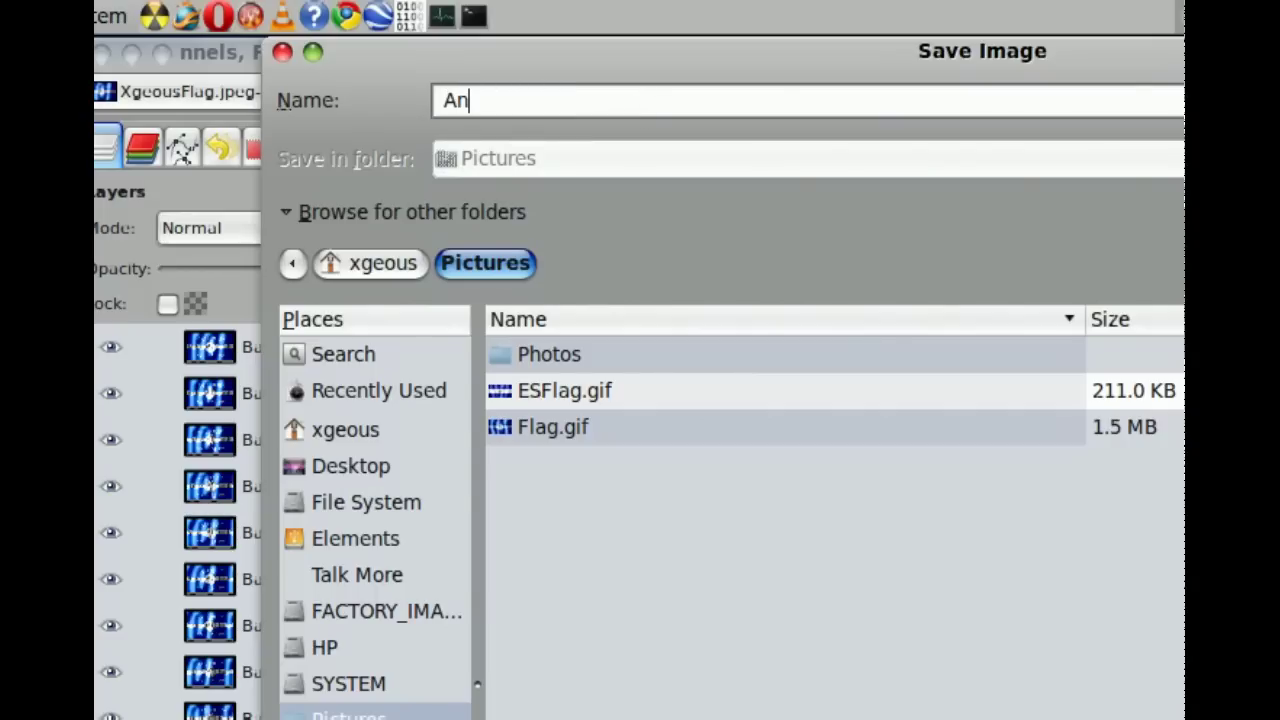
text(y)
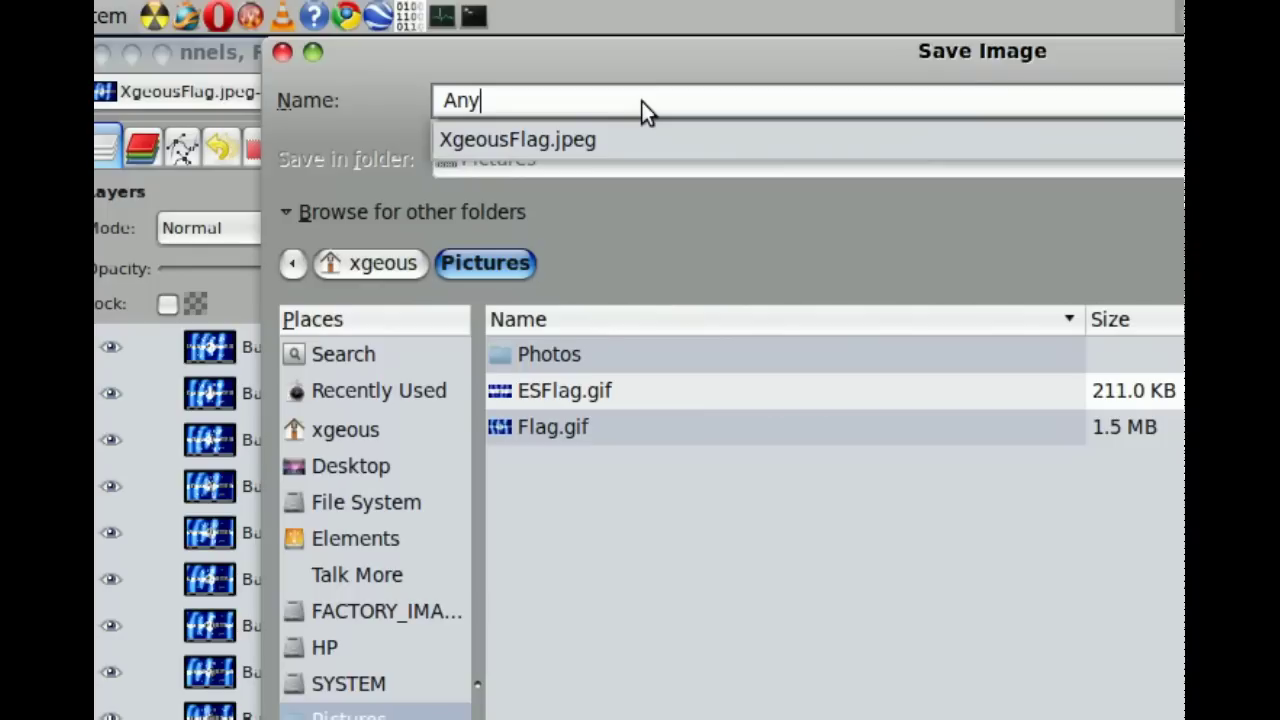
text(N)
text(ame)
text(.gif)
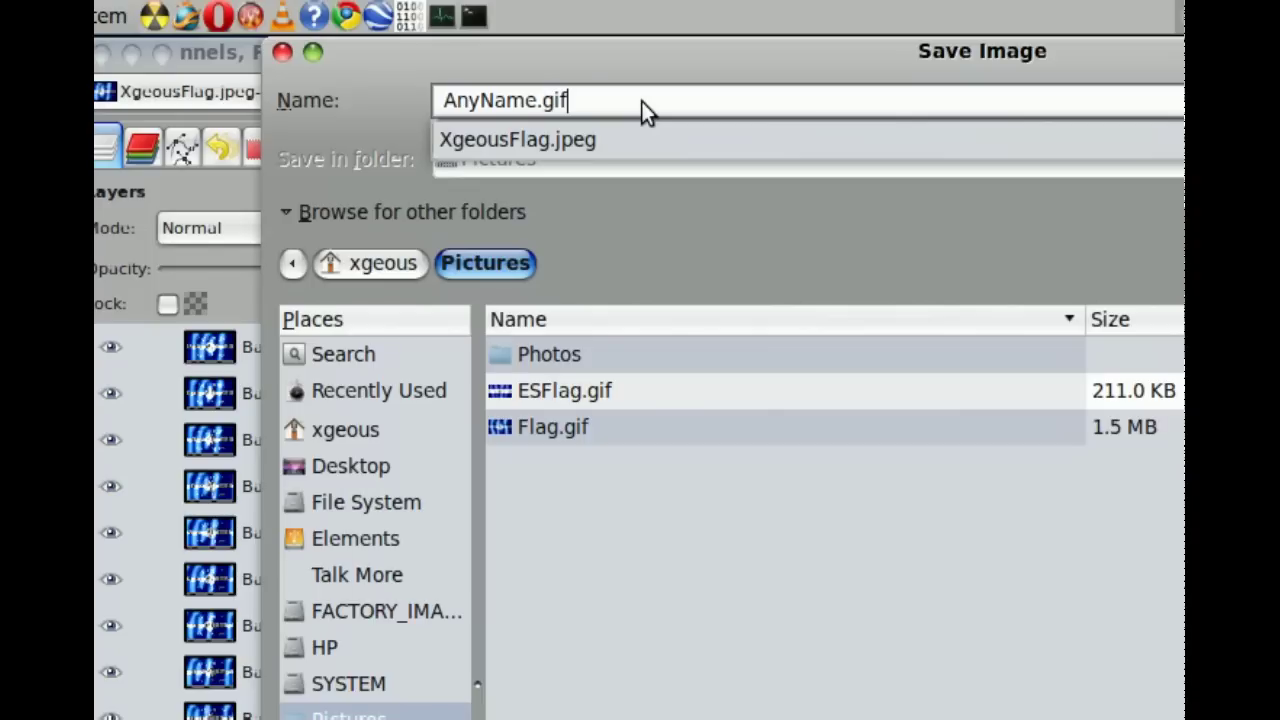
key(Escape)
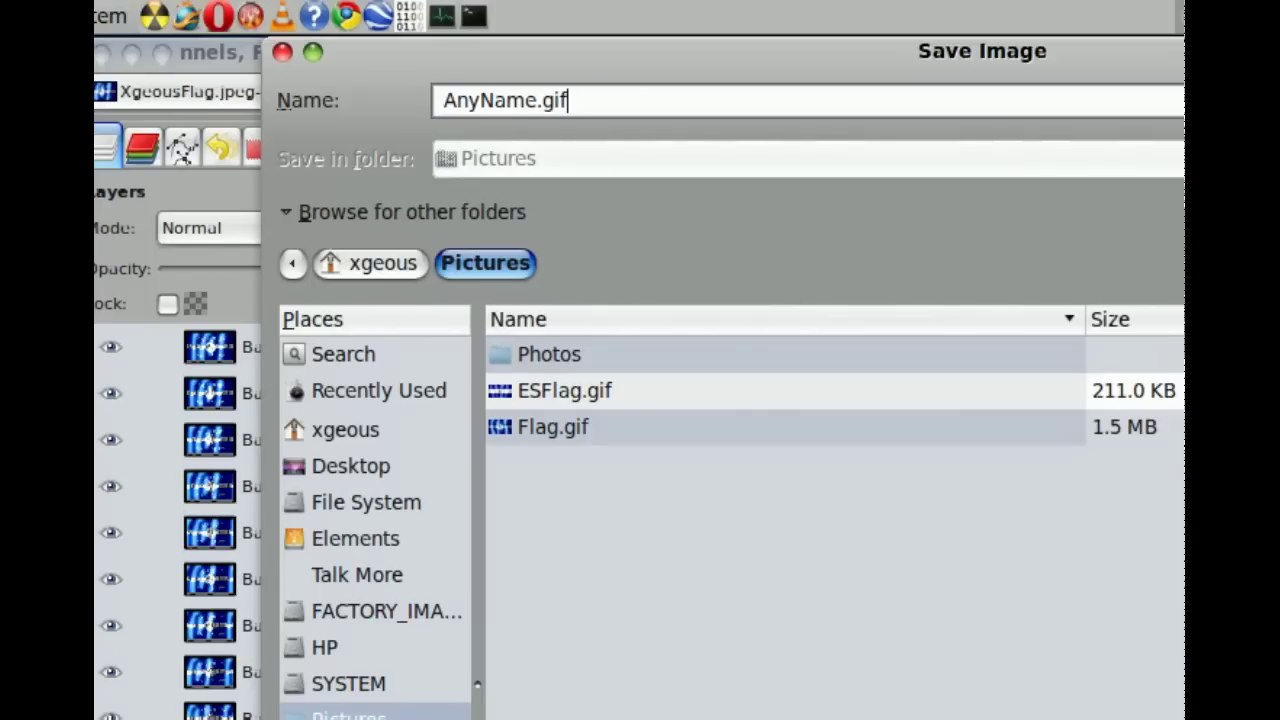
key(Return)
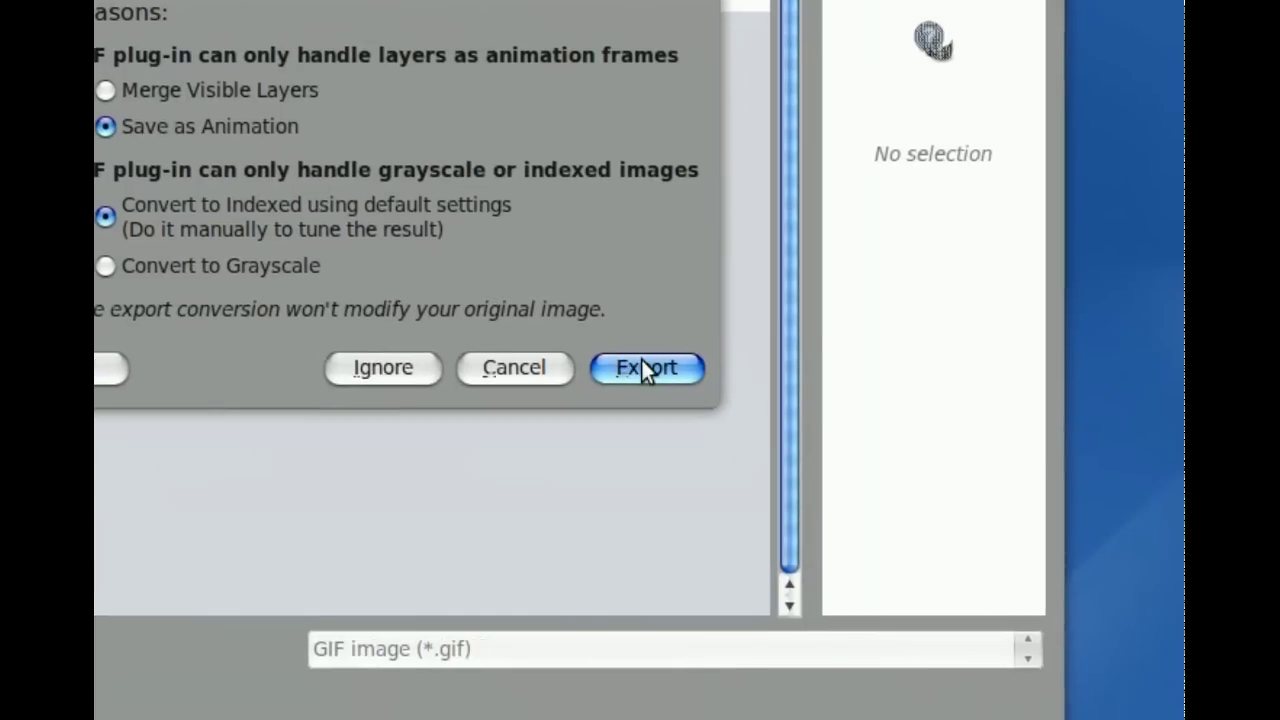
Export the layers as an animated GIF with 100 ms frame delay.
click(1052, 591)
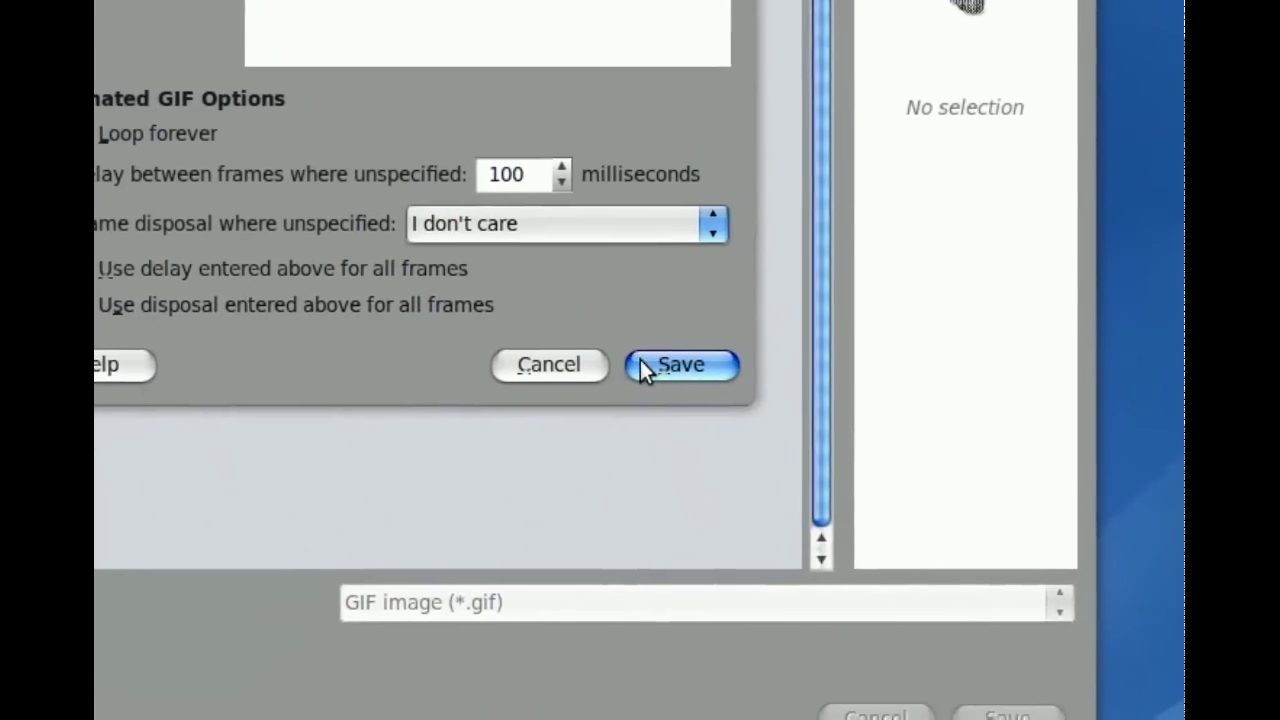
click(645, 368)
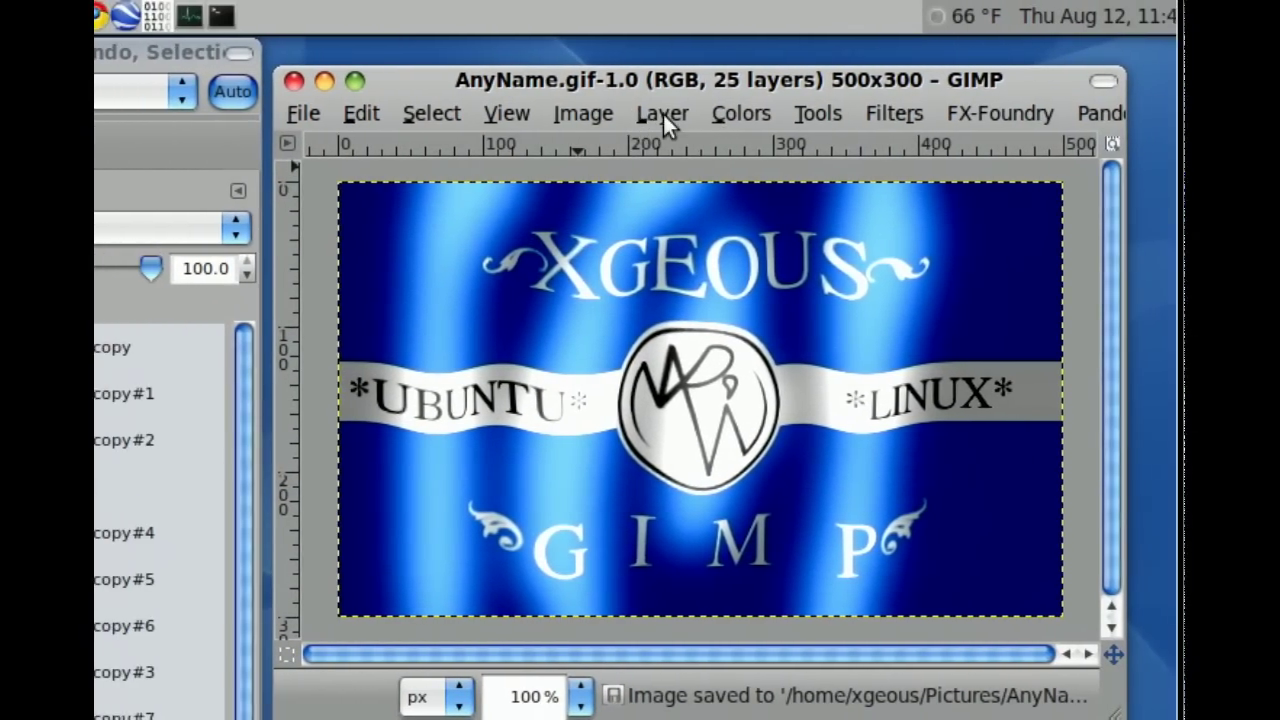
Play AnyName.gif in Animation Playback positioned over the canvas.
click(663, 114)
mouse_move(830, 114)
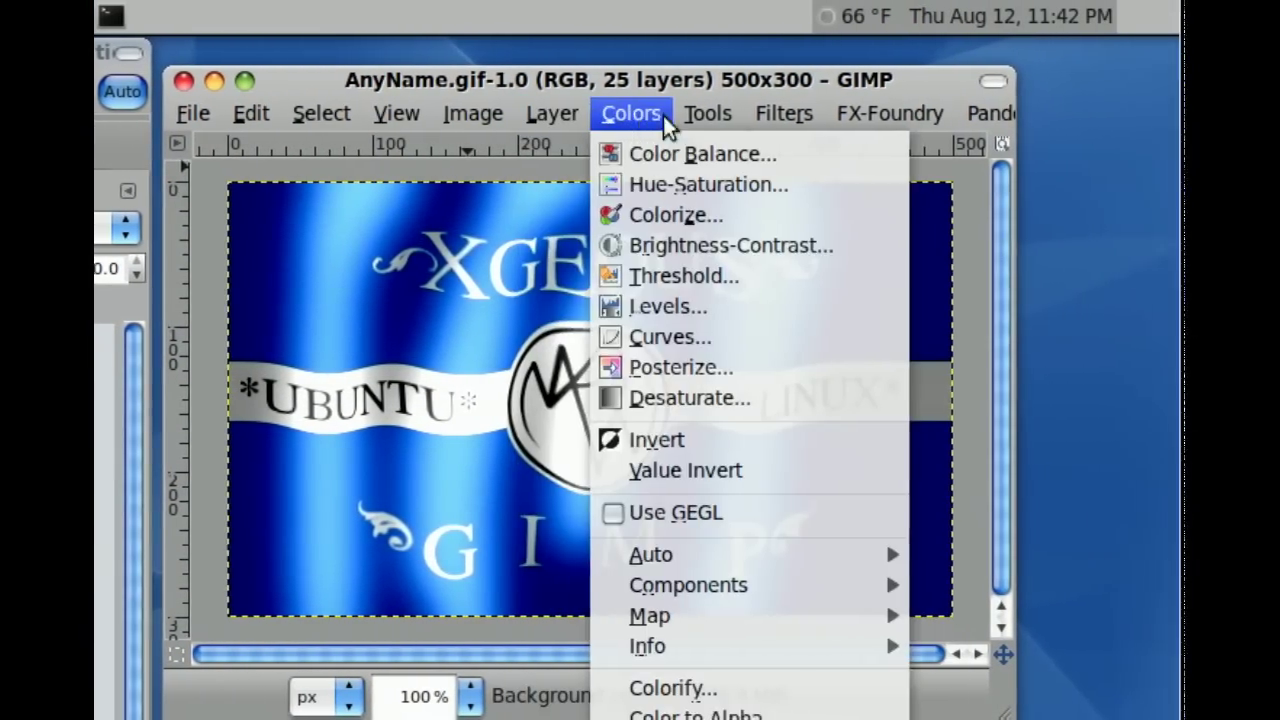
mouse_move(924, 97)
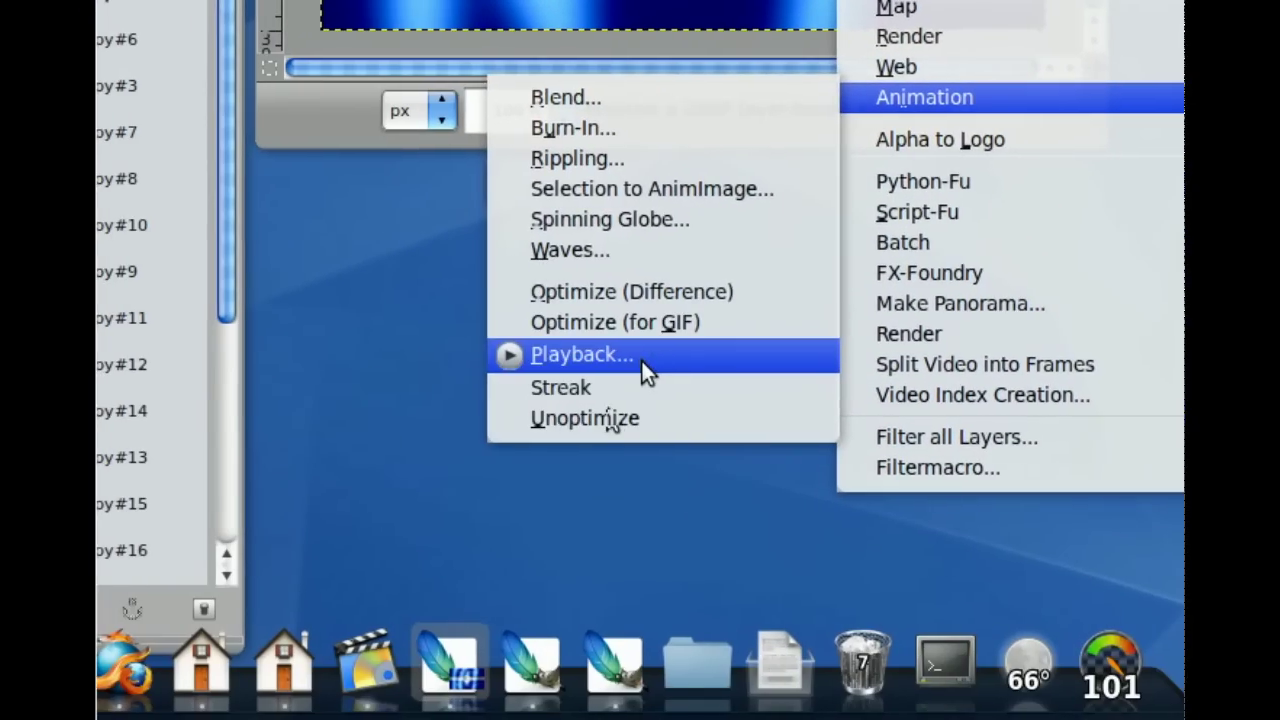
click(645, 371)
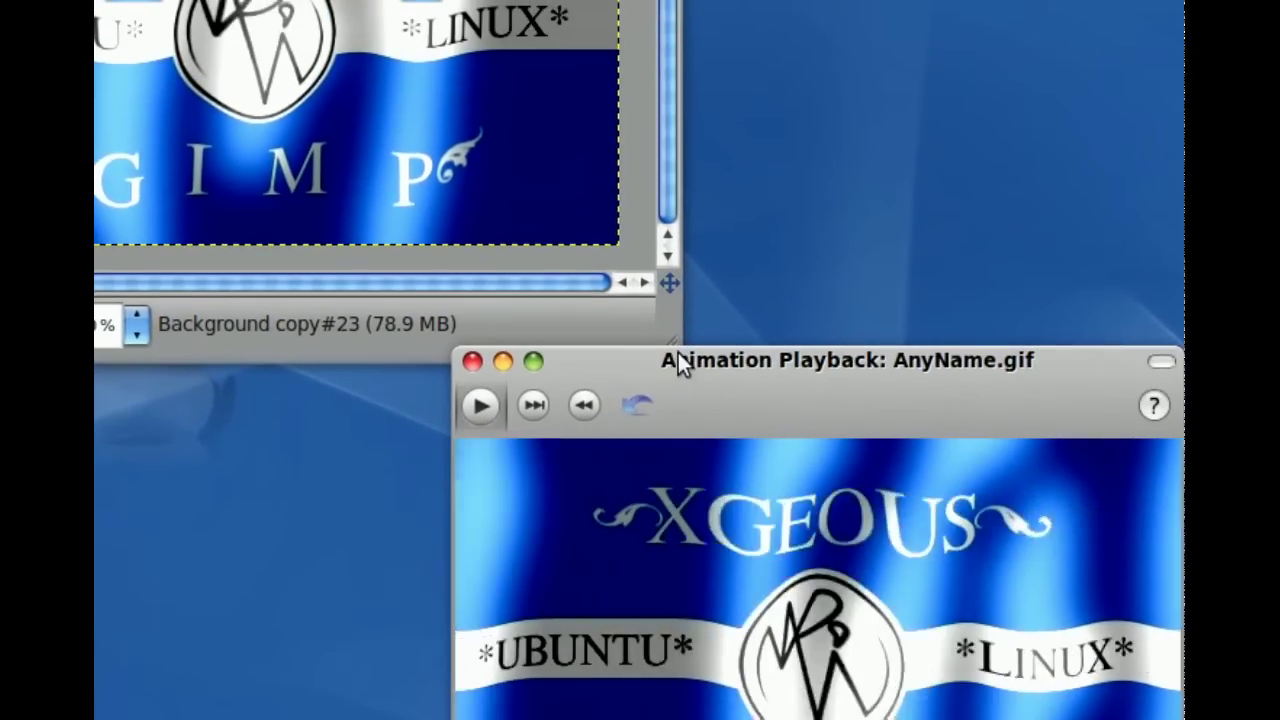
drag(678, 362, 511, 117)
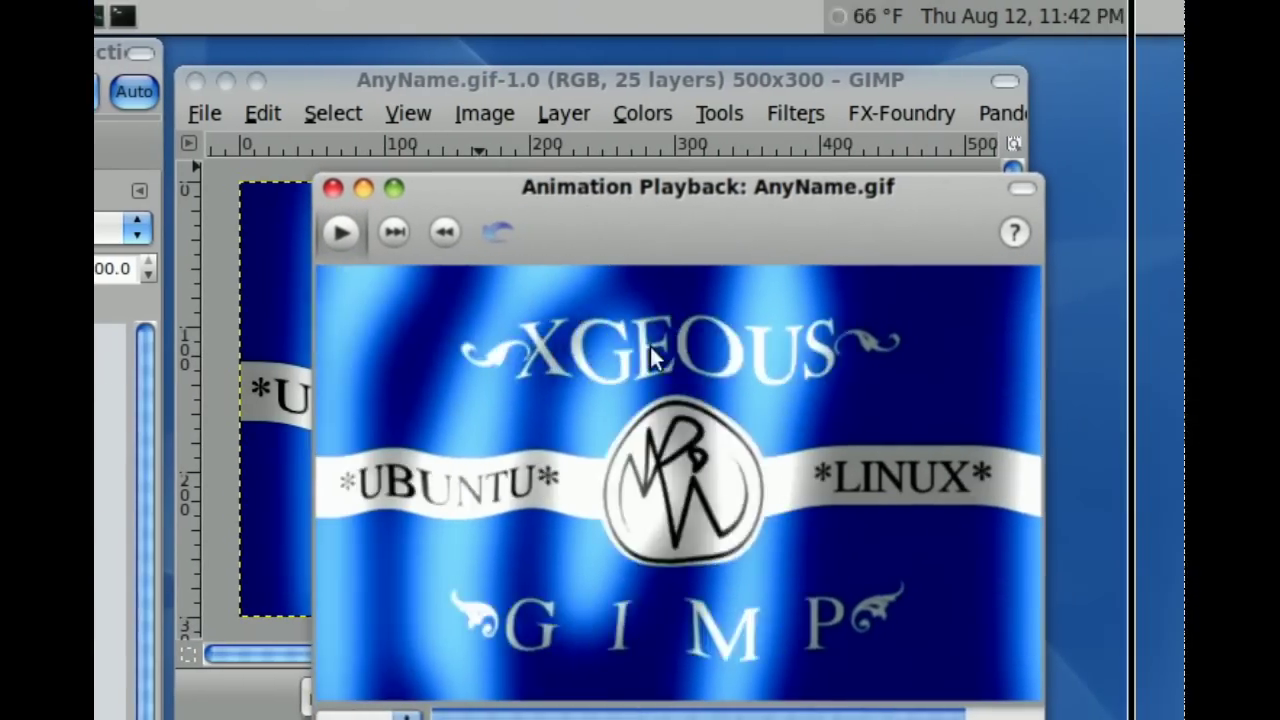
key(space)
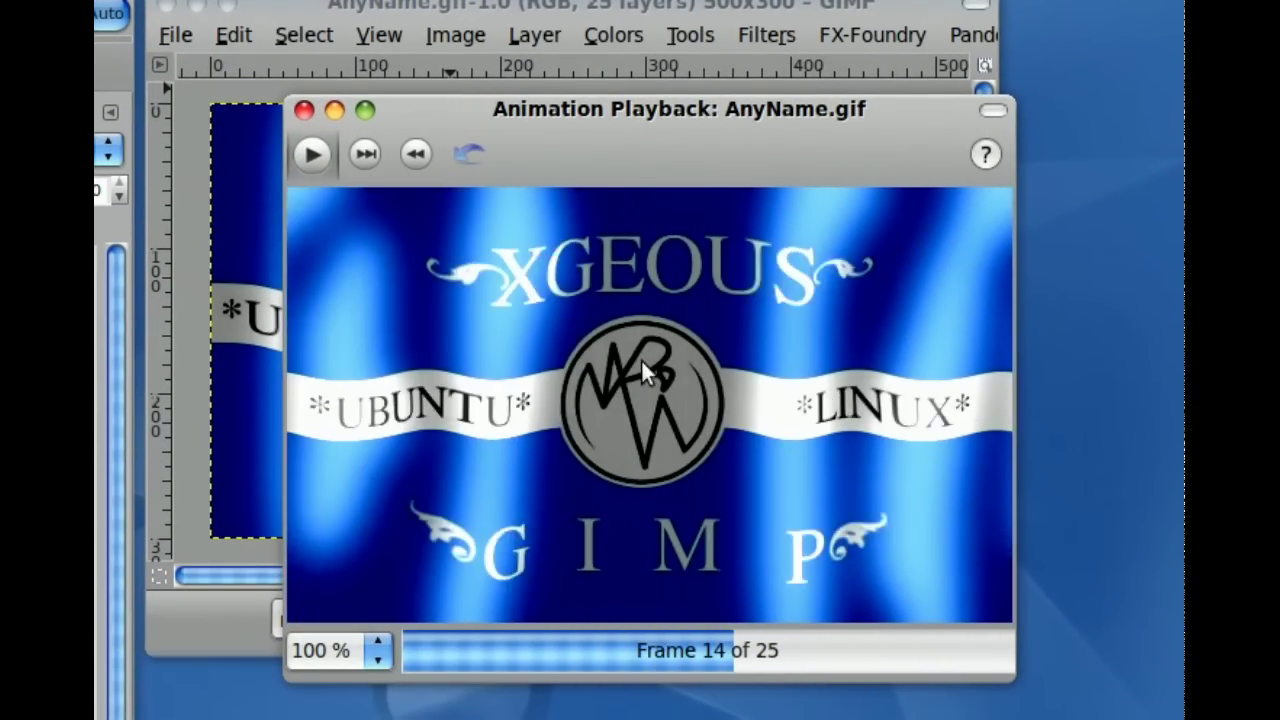